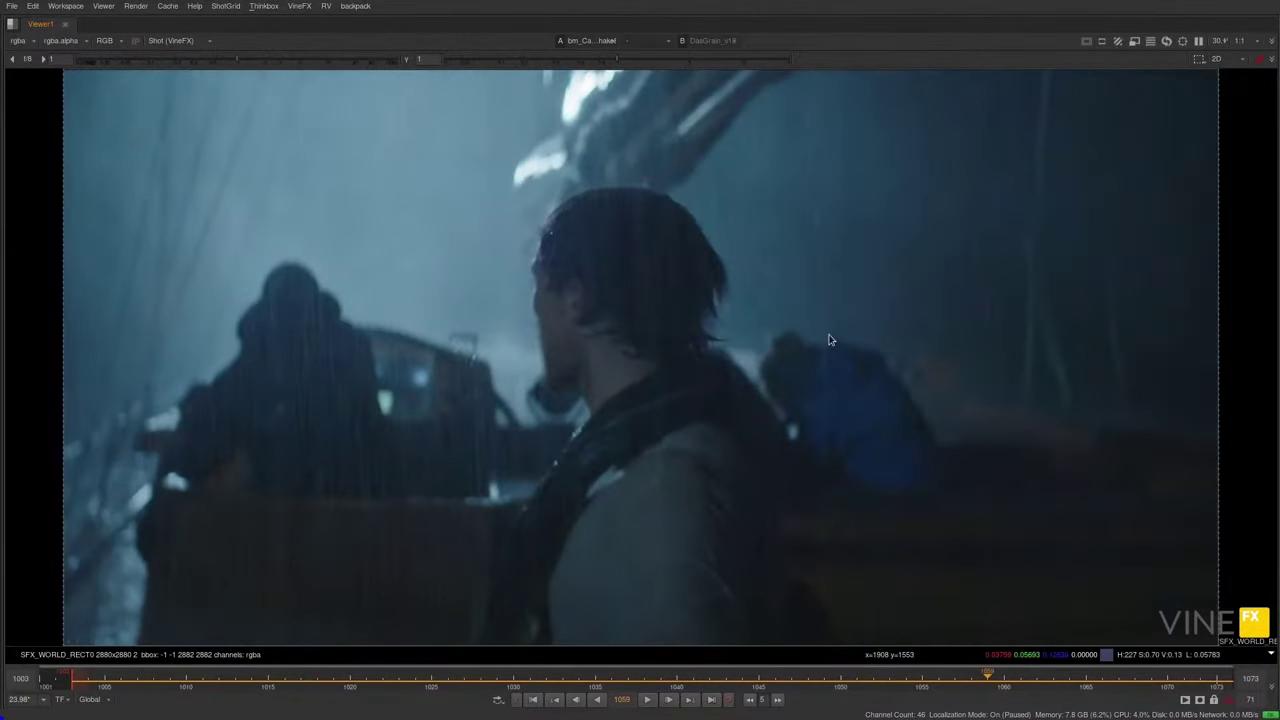
# - Play back the Read6 render in the full-size viewer and return to the layout with the node graph
pyautogui.press('k')
pyautogui.press('2')
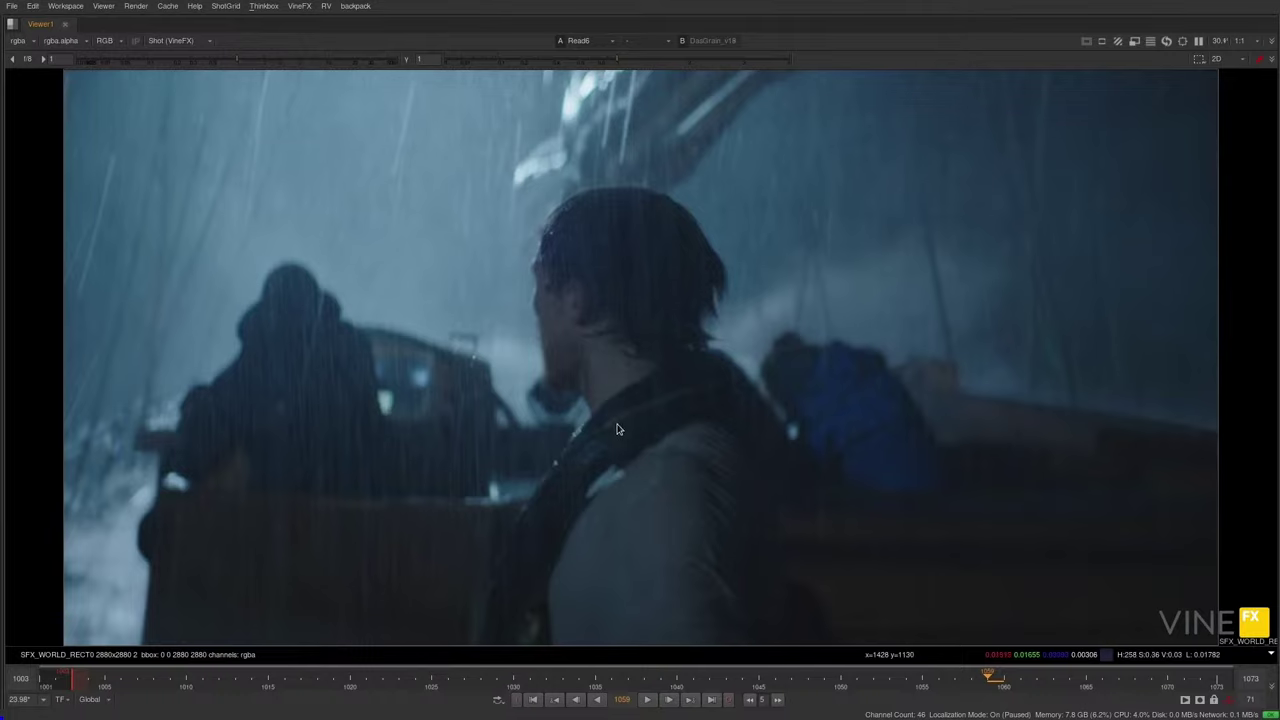
pyautogui.press('l')
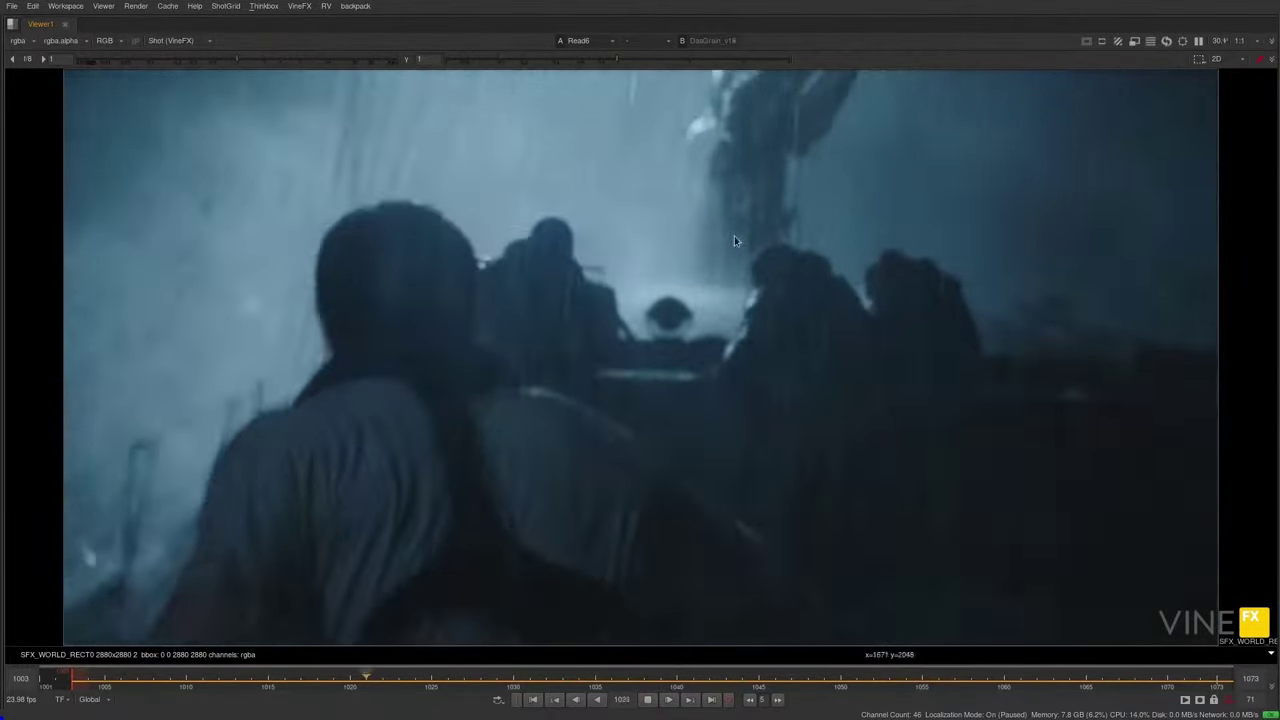
pyautogui.press('space')
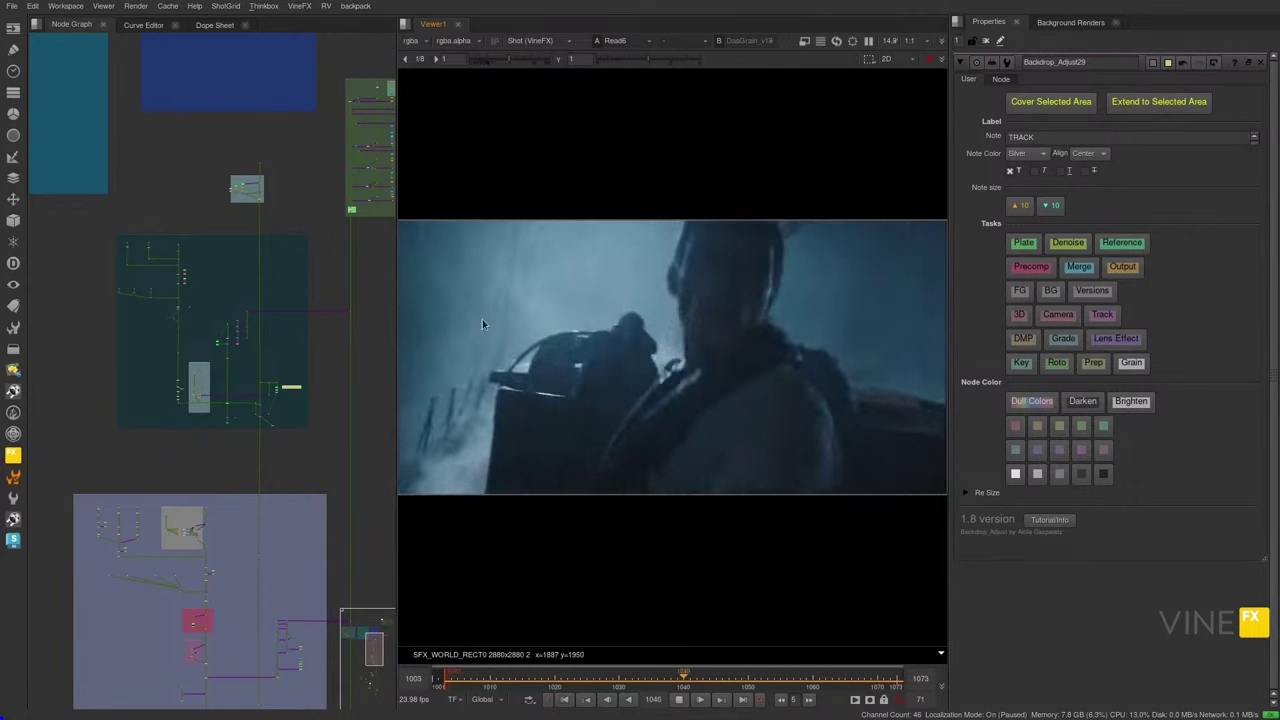
# - Survey the whole script's backdrop layout in the node graph
pyautogui.scroll(1, 317, 403)
pyautogui.moveTo(317, 403); pyautogui.dragTo(351, 373, button='middle')
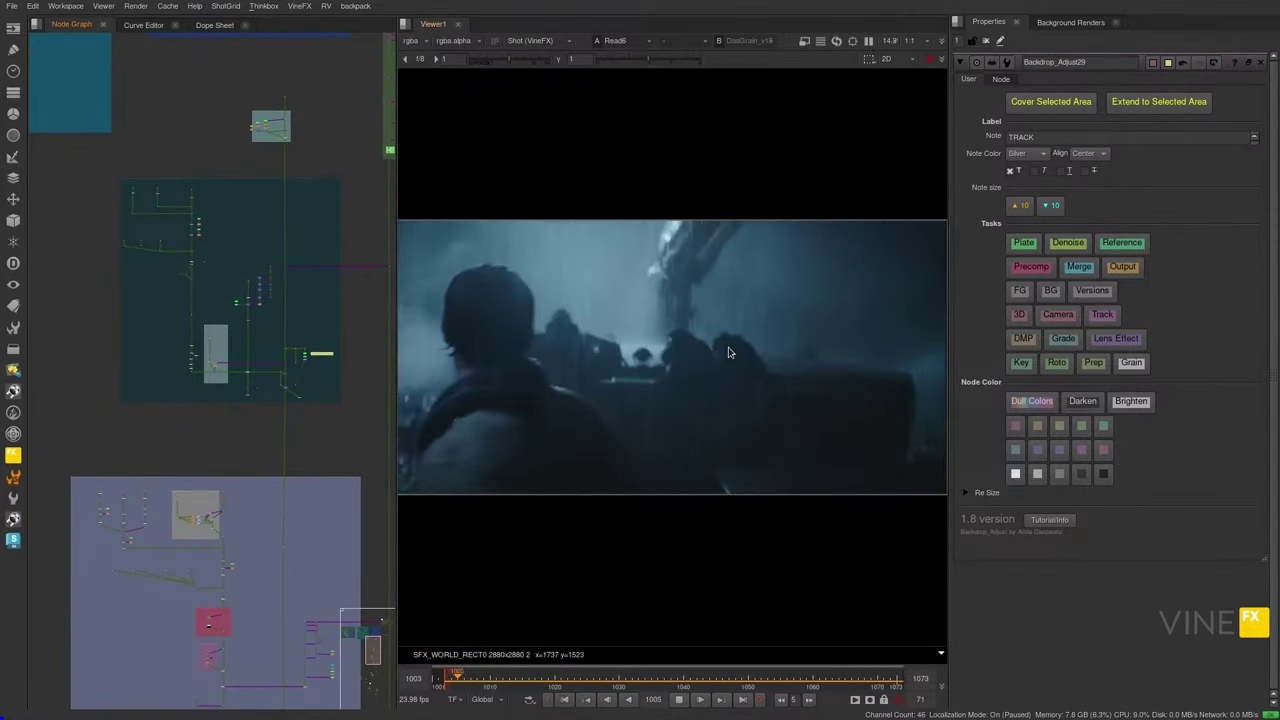
pyautogui.scroll(-4, 205, 340)
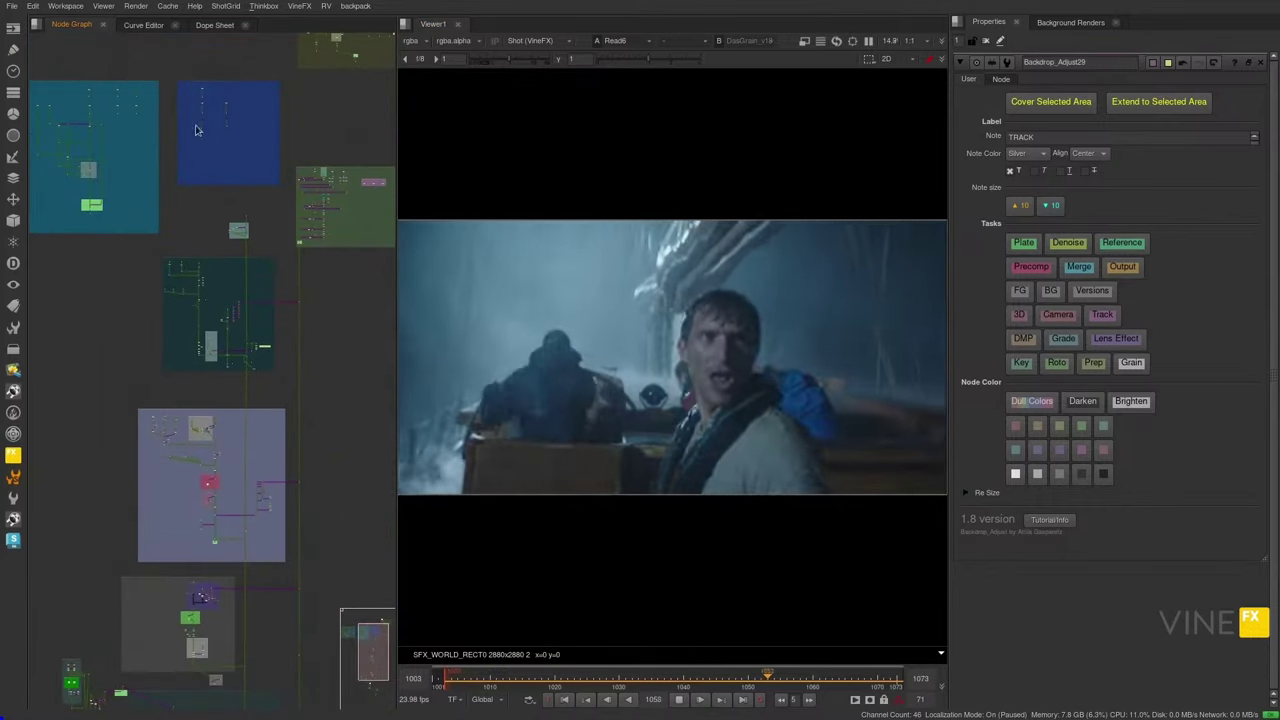
pyautogui.scroll(-5, 197, 130)
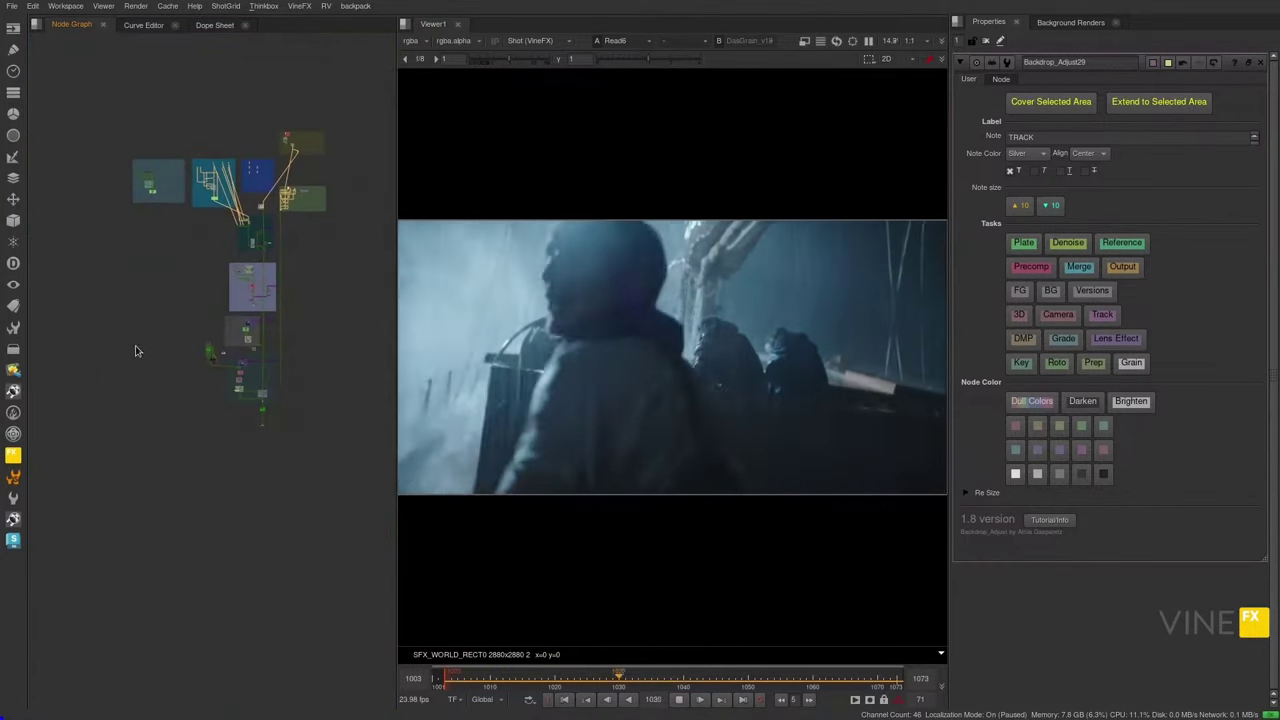
# - Examine the plate setup's light cleanup, PREP and PREP DENOISE backdrops and the green ROTO section
pyautogui.scroll(8, 136, 351)
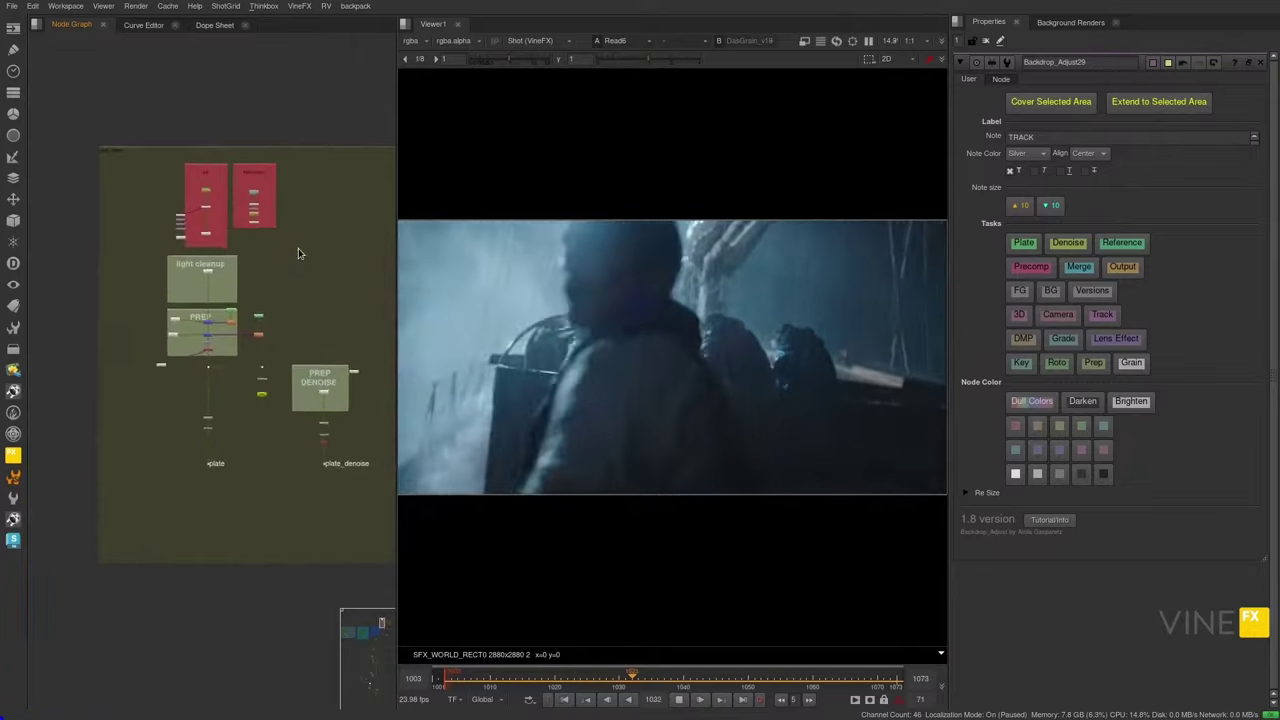
pyautogui.scroll(1, 298, 254)
pyautogui.moveTo(269, 334); pyautogui.dragTo(203, 292, button='middle')
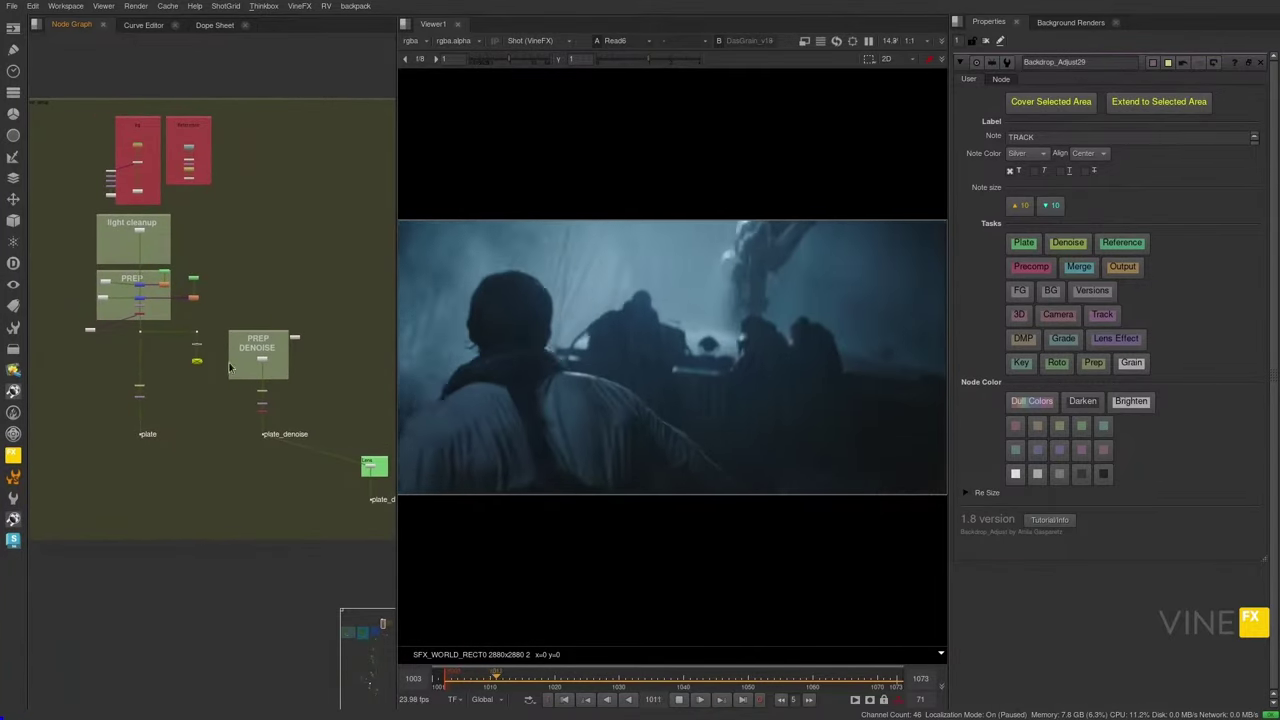
pyautogui.moveTo(259, 520); pyautogui.dragTo(216, 358, button='middle')
pyautogui.moveTo(222, 466); pyautogui.dragTo(191, 351, button='middle')
pyautogui.moveTo(235, 562); pyautogui.dragTo(240, 299, button='middle')
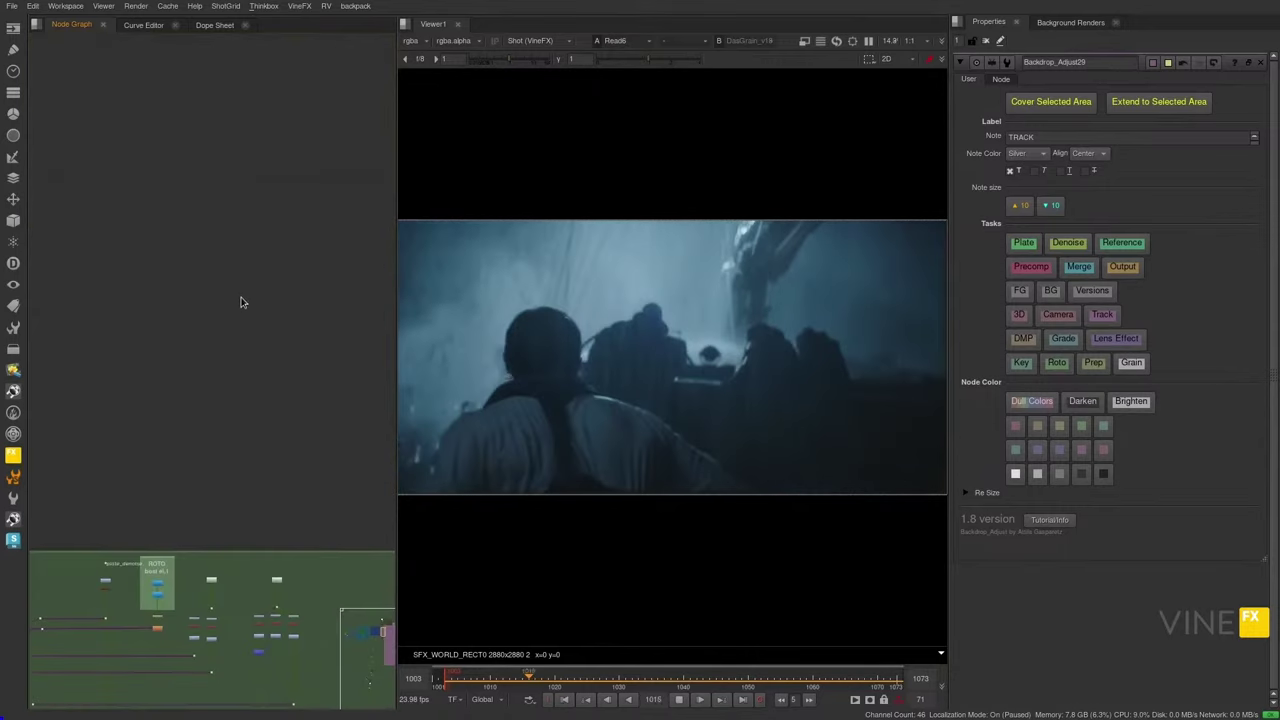
pyautogui.scroll(-2, 240, 300)
pyautogui.moveTo(218, 468); pyautogui.dragTo(240, 402, button='middle')
pyautogui.moveTo(250, 548); pyautogui.dragTo(237, 403, button='middle')
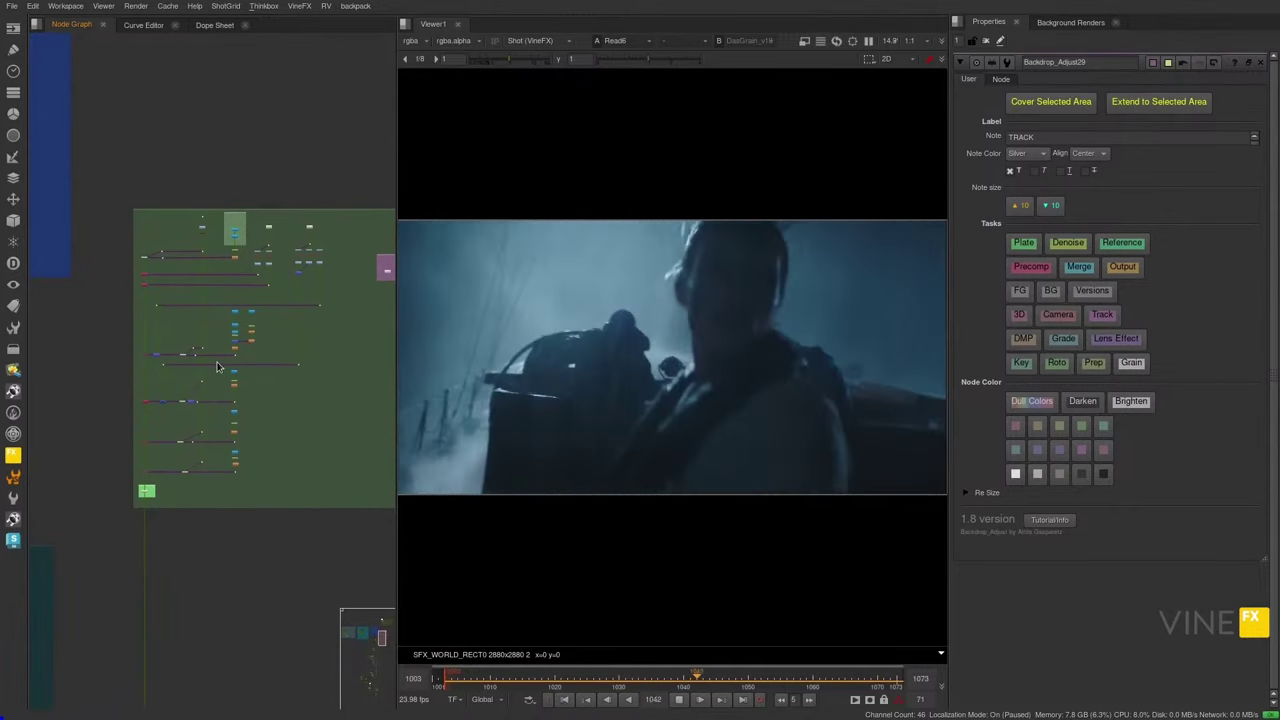
# - View the original plate Read10 and the prepped plate at TimeOffset4 in the viewer
pyautogui.scroll(5, 217, 369)
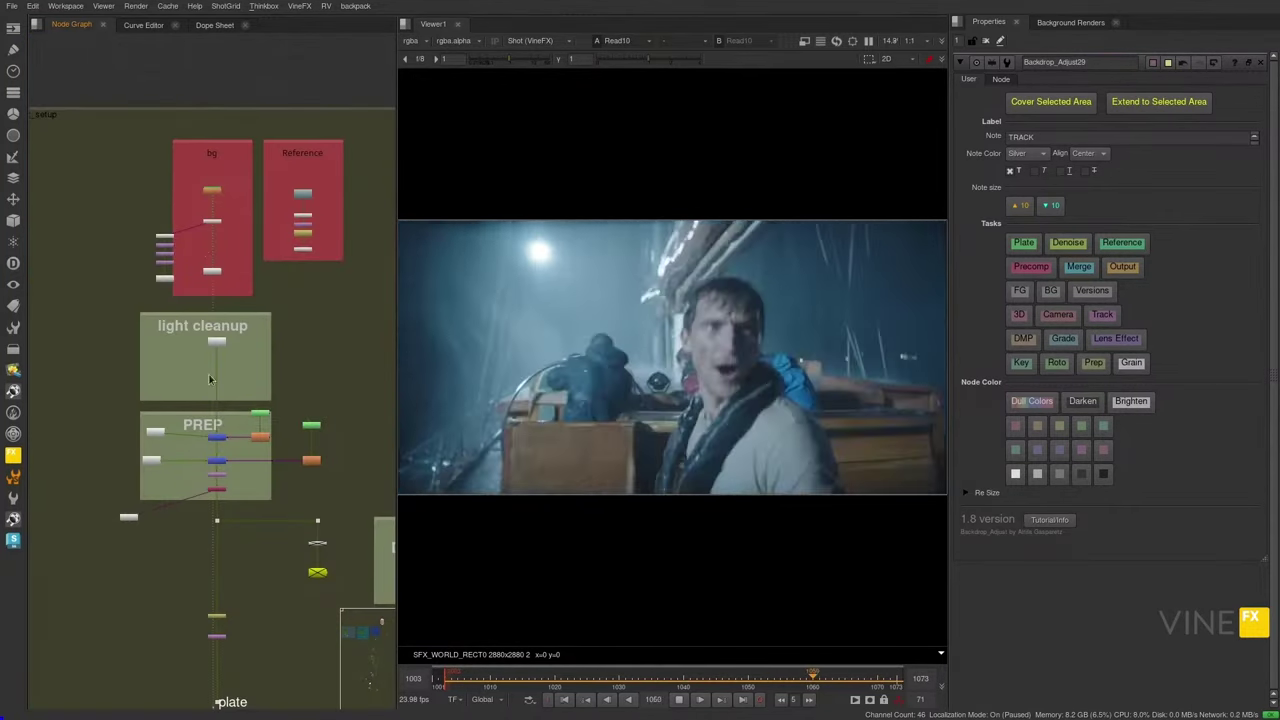
pyautogui.moveTo(256, 330); pyautogui.dragTo(268, 182, button='middle')
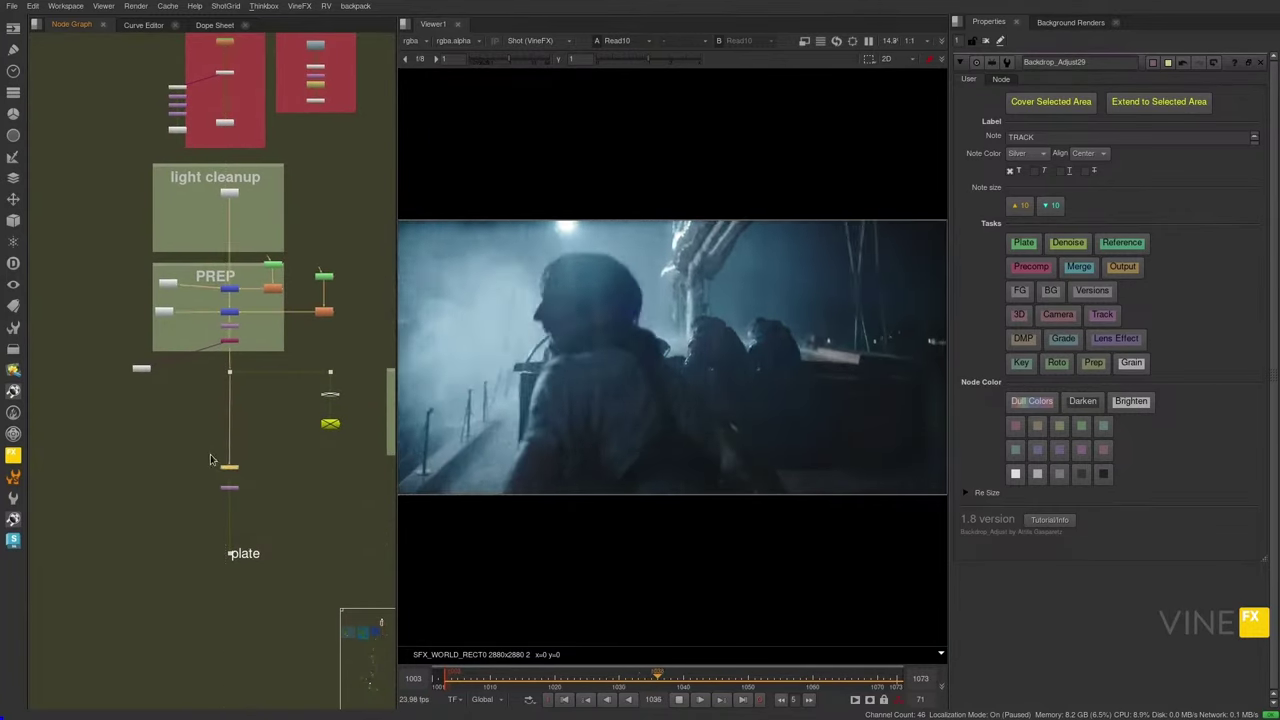
pyautogui.scroll(-4, 220, 420)
pyautogui.moveTo(246, 440); pyautogui.dragTo(248, 319, button='middle')
# - Examine the green ROTO backdrop and box-select its roto branches to show their connections
pyautogui.scroll(-3, 222, 256)
pyautogui.scroll(2, 248, 319)
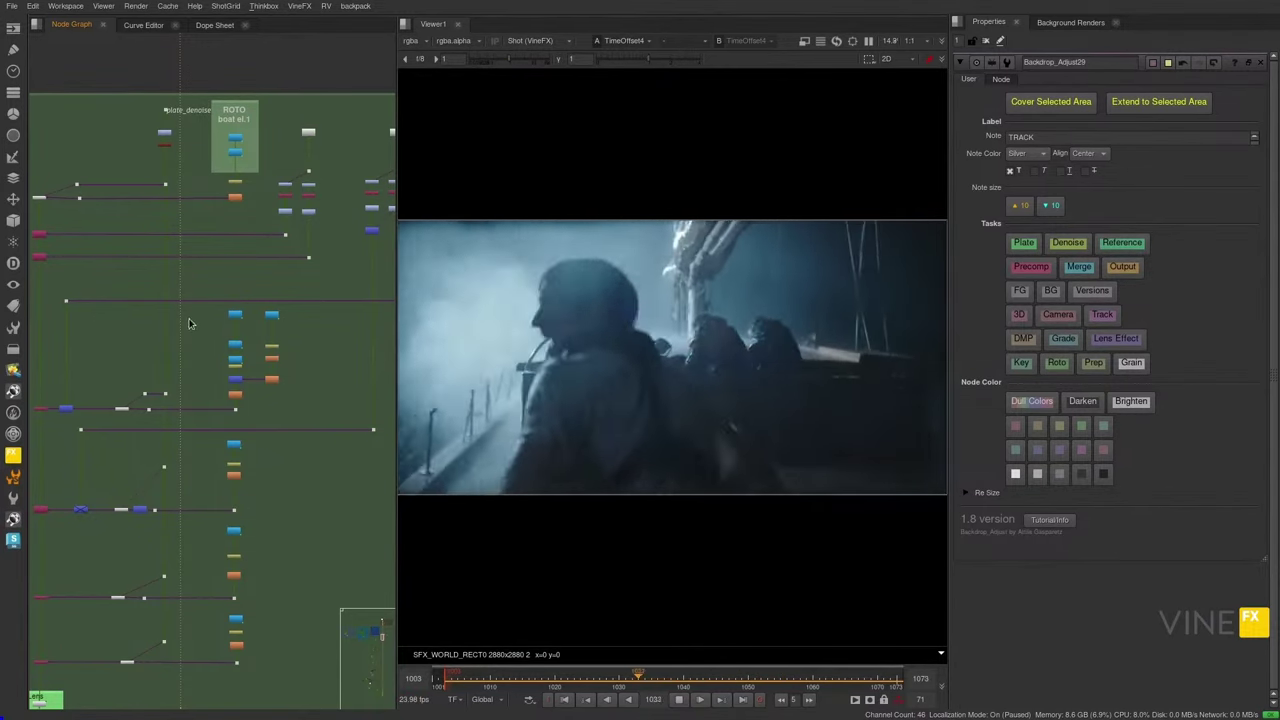
pyautogui.scroll(-5, 101, 181)
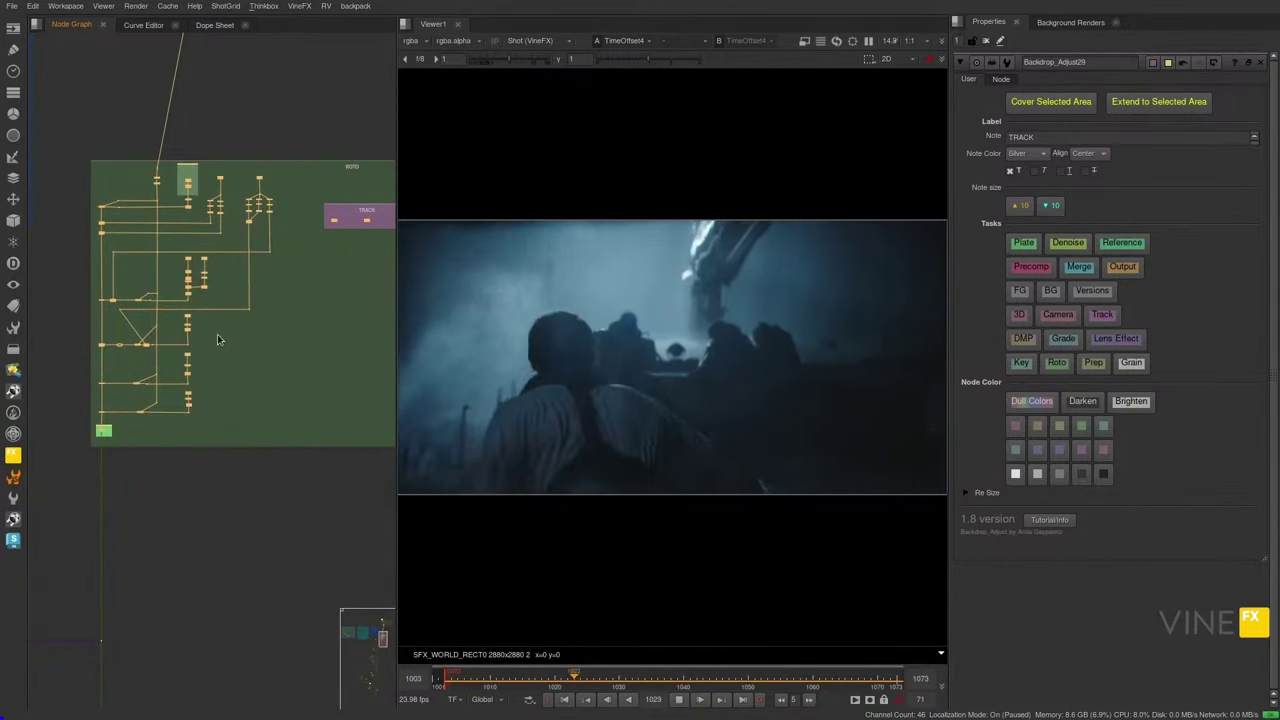
pyautogui.moveTo(63, 124); pyautogui.dragTo(222, 307)
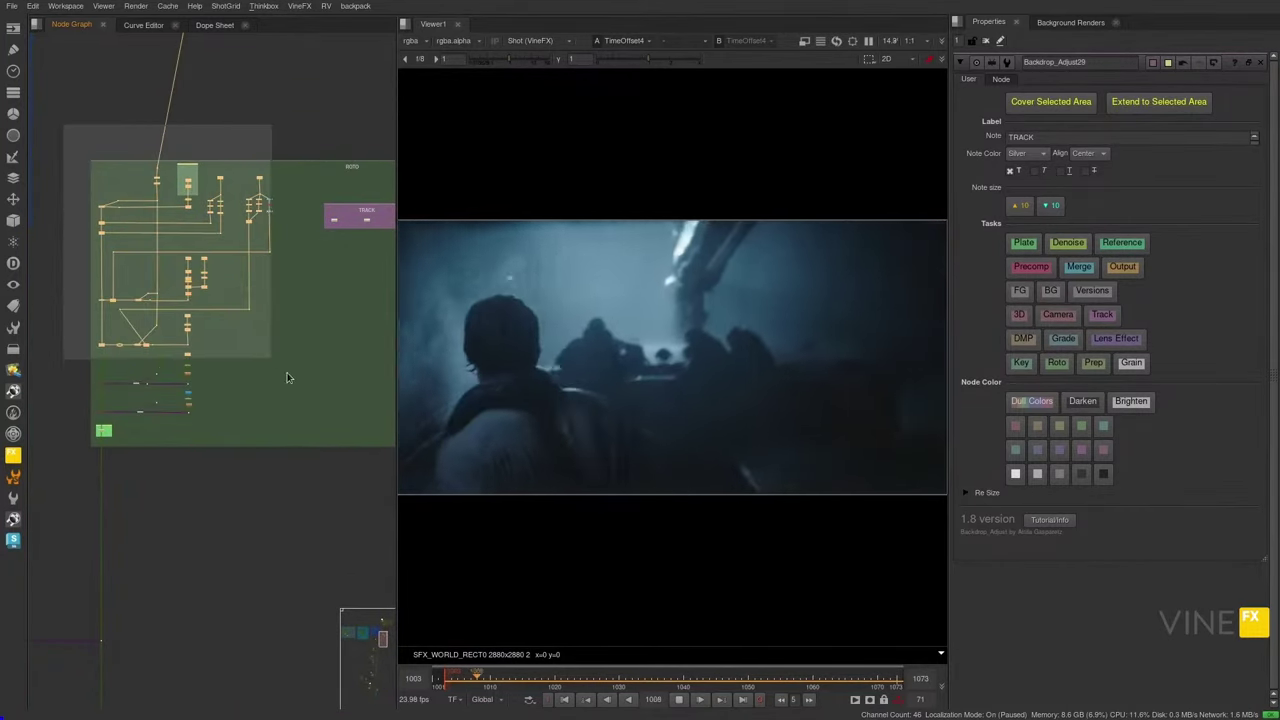
pyautogui.moveTo(332, 419); pyautogui.dragTo(341, 429)
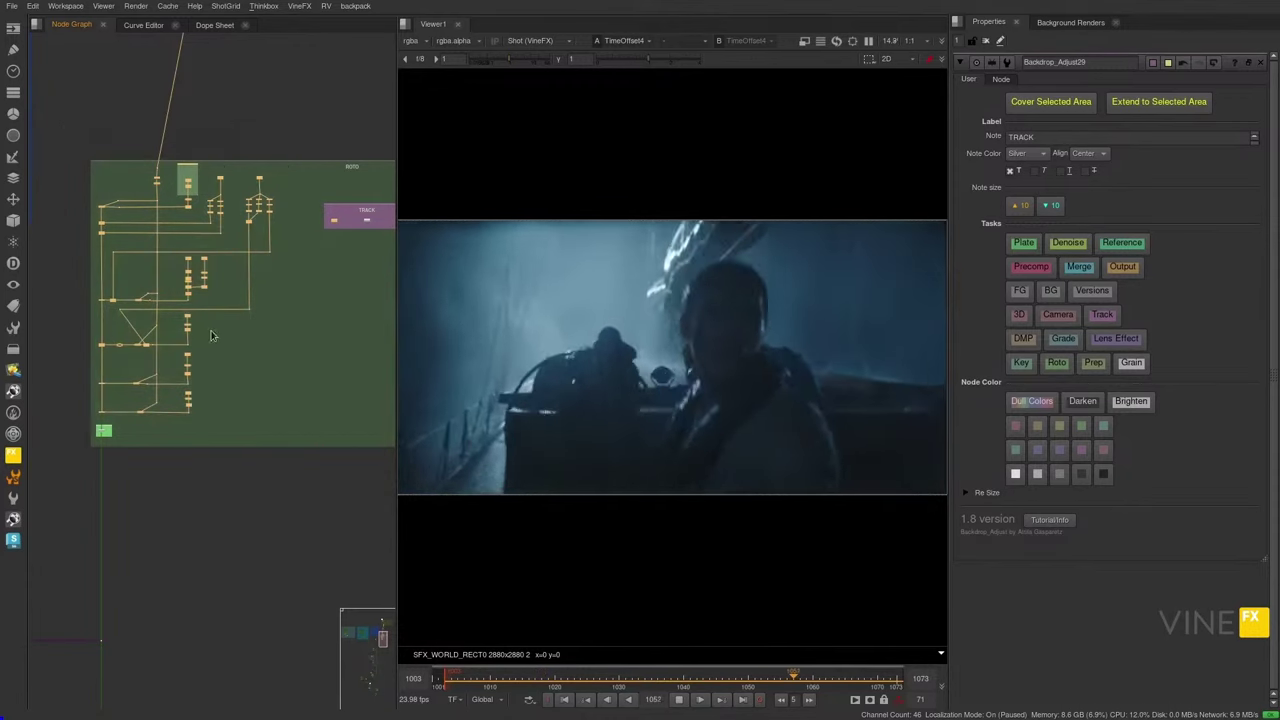
pyautogui.scroll(-3, 215, 320)
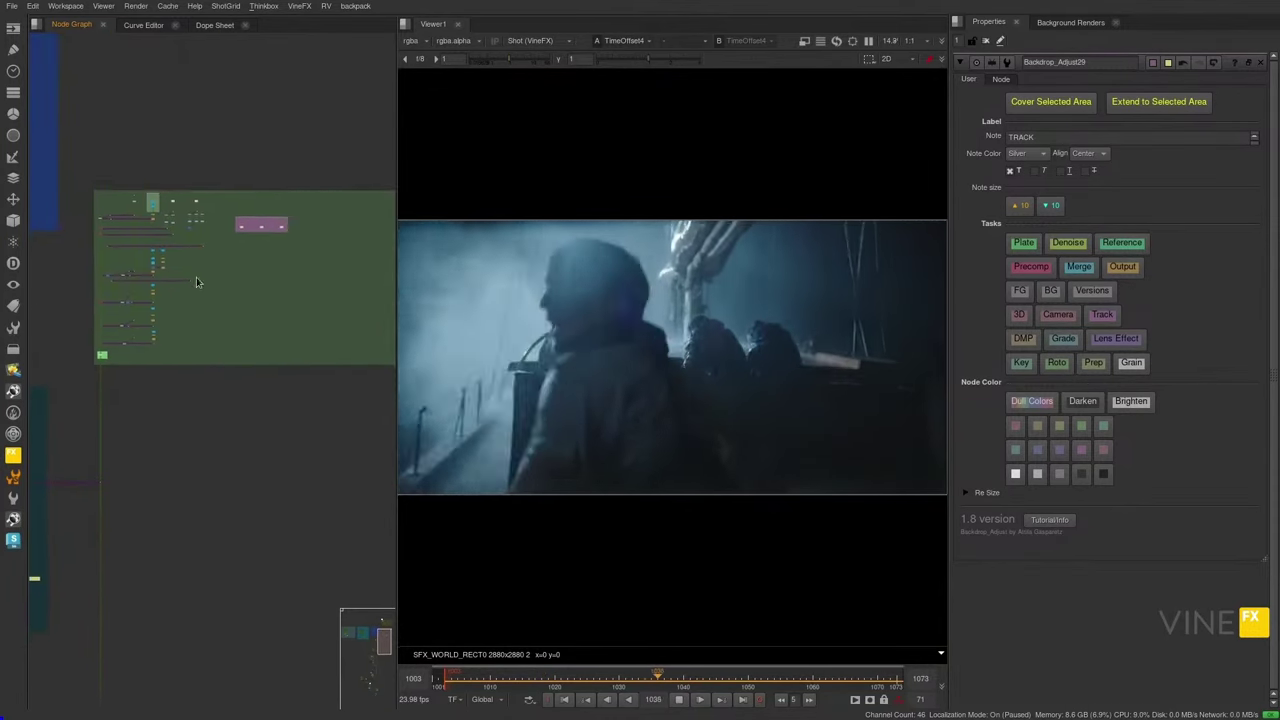
# - Display the Read21 rain render while inspecting the nuke particle rain setup and its PreComp backdrop
pyautogui.moveTo(196, 278); pyautogui.dragTo(624, 336, button='middle')
pyautogui.moveTo(268, 191); pyautogui.dragTo(69, 291, button='middle')
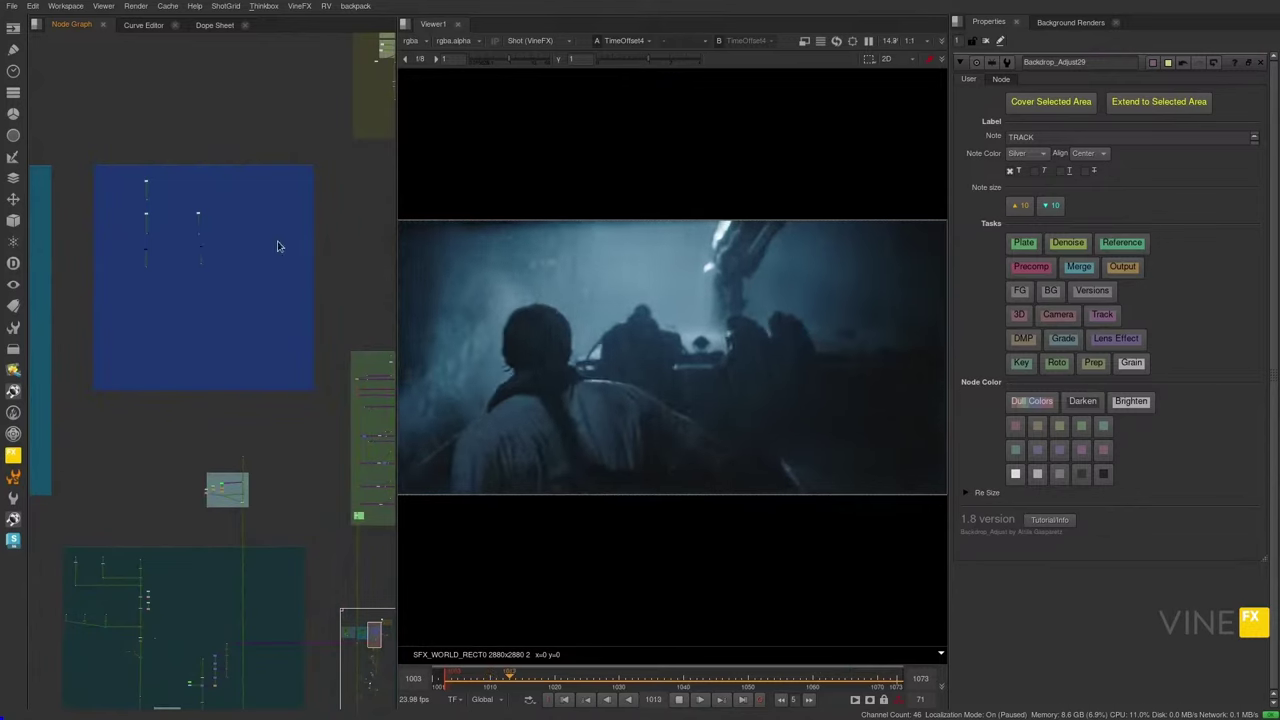
pyautogui.scroll(5, 150, 233)
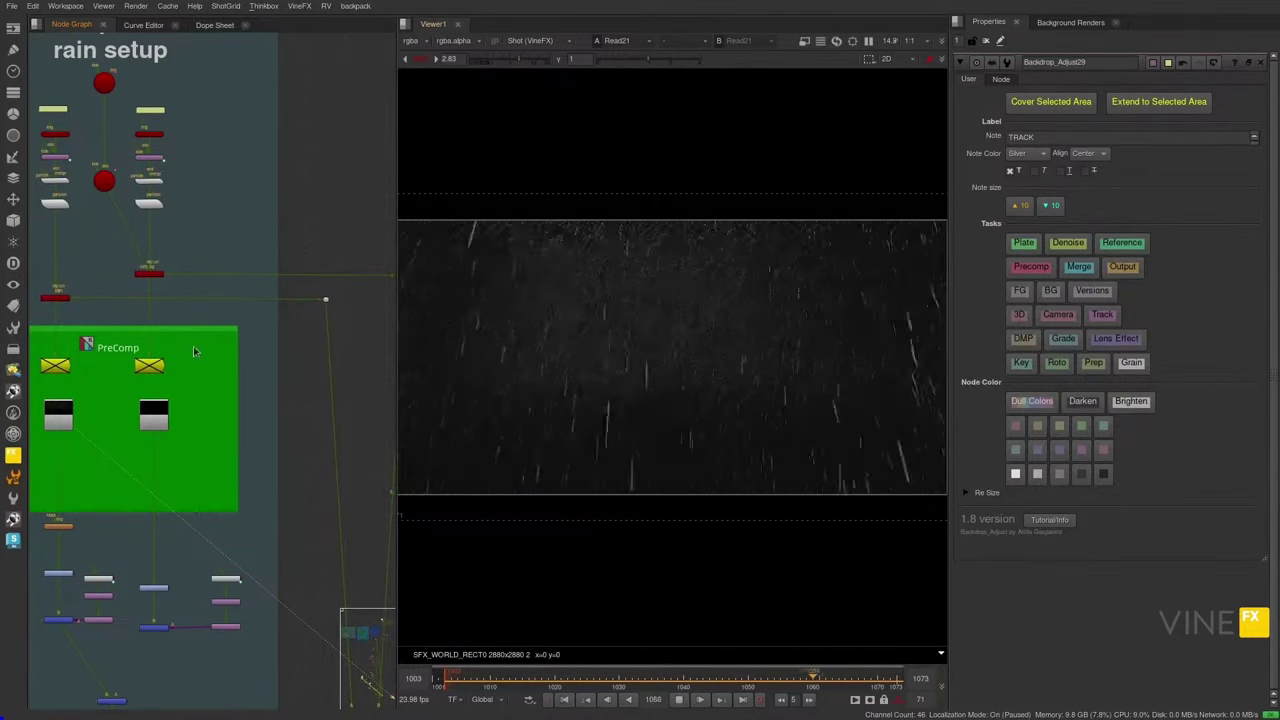
pyautogui.scroll(-5, 174, 376)
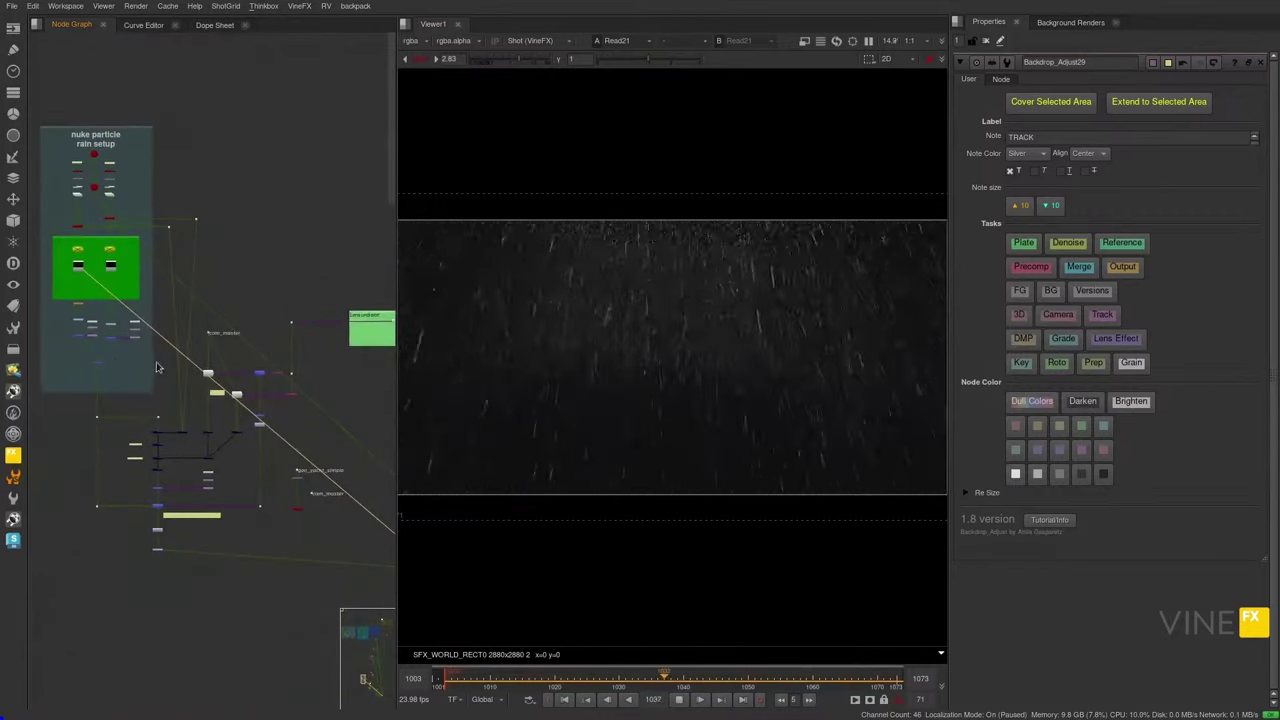
# - Box-select the particle rain setup and its connected merge branches to show their extent
pyautogui.moveTo(300, 457); pyautogui.dragTo(224, 392, button='middle')
pyautogui.scroll(-4, 169, 377)
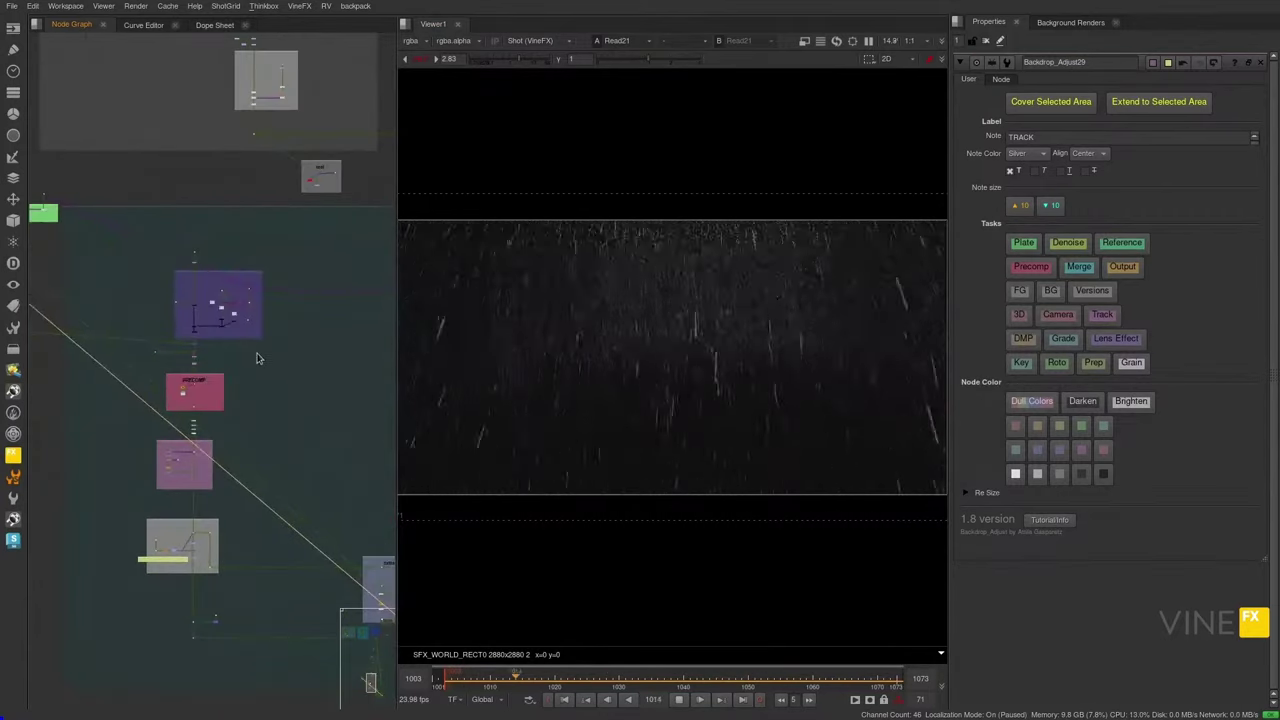
pyautogui.moveTo(48, 216); pyautogui.dragTo(261, 353, button='middle')
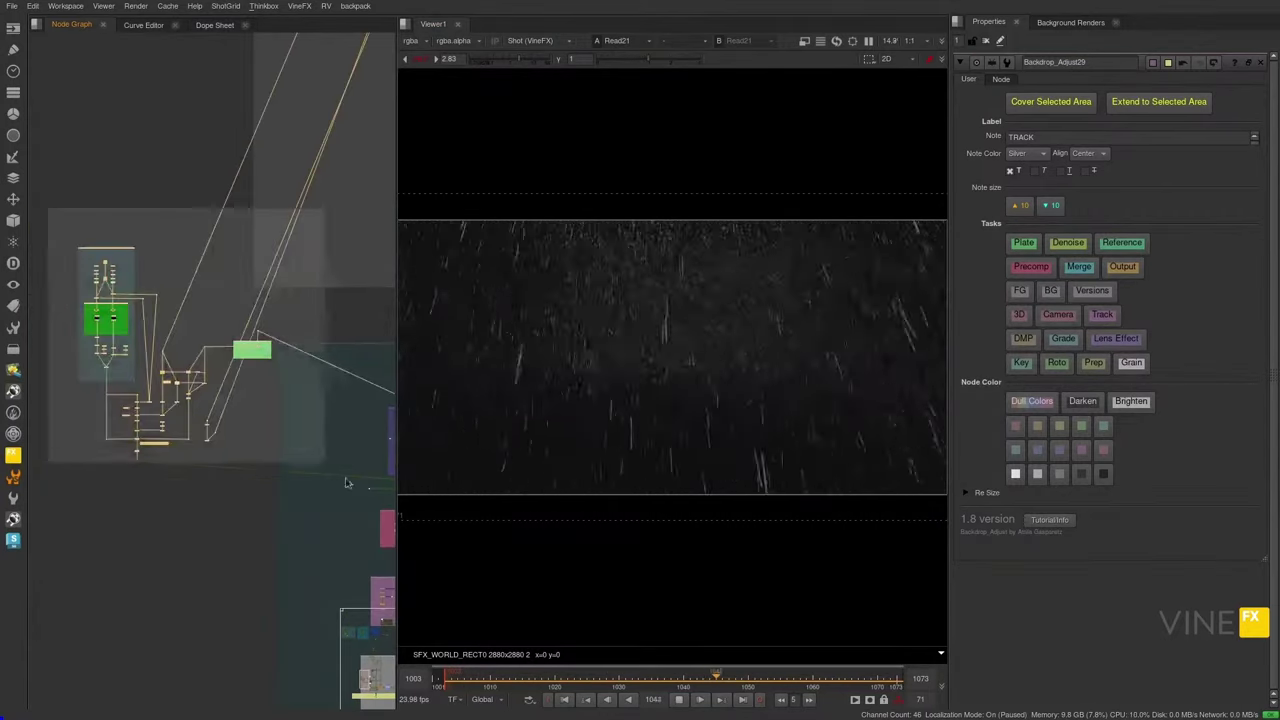
# - Display the ocean beauty render from the bright blue backdrop in the viewer
pyautogui.scroll(-5, 237, 359)
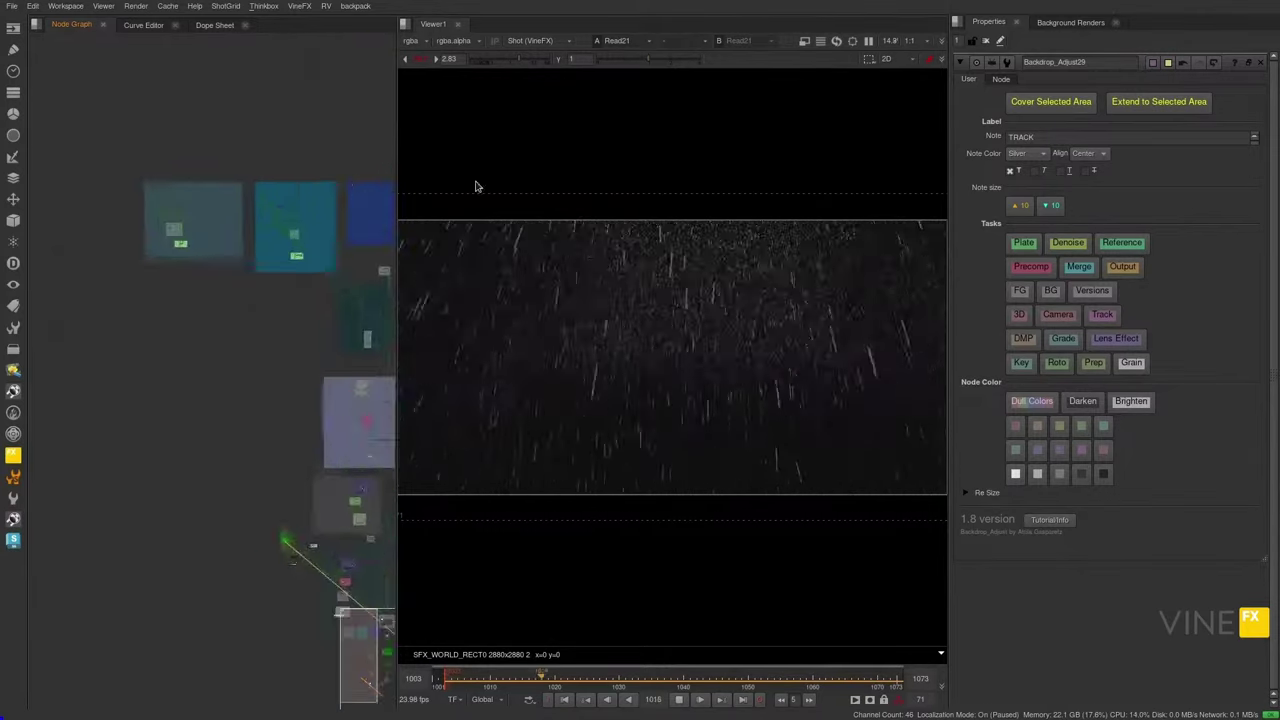
pyautogui.scroll(7, 293, 180)
pyautogui.scroll(-7, 285, 205)
pyautogui.scroll(3, 195, 185)
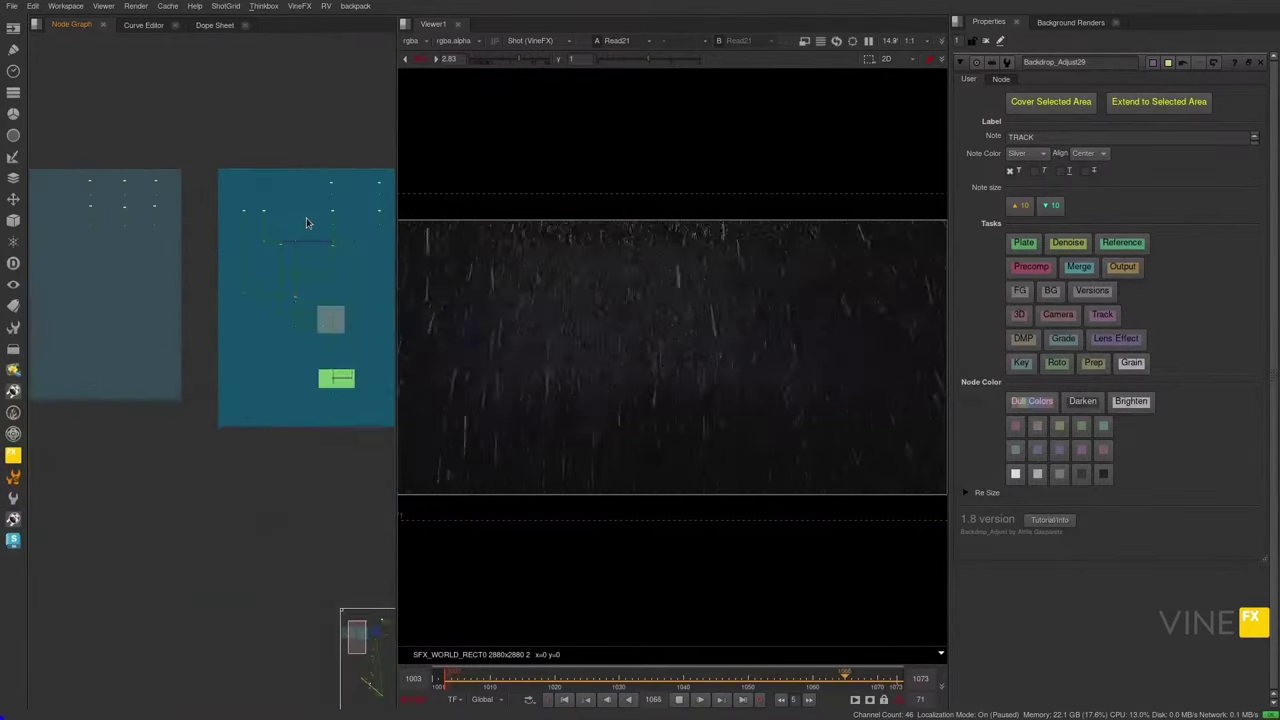
pyautogui.click(332, 228)
pyautogui.press('1')
pyautogui.scroll(6, 279, 244)
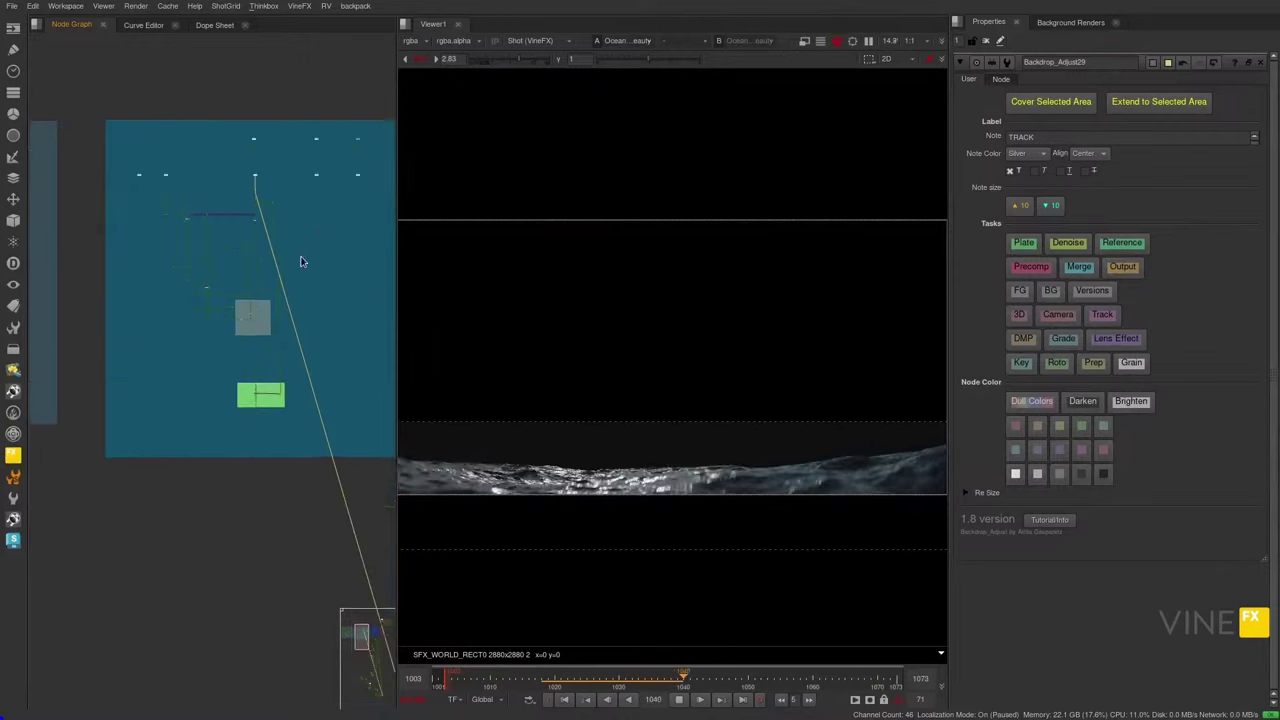
# - Display the splash comp output of the neighbouring grey-blue backdrop in the viewer
pyautogui.moveTo(261, 526); pyautogui.dragTo(472, 349, button='middle')
pyautogui.press('1')
pyautogui.scroll(-5, 230, 314)
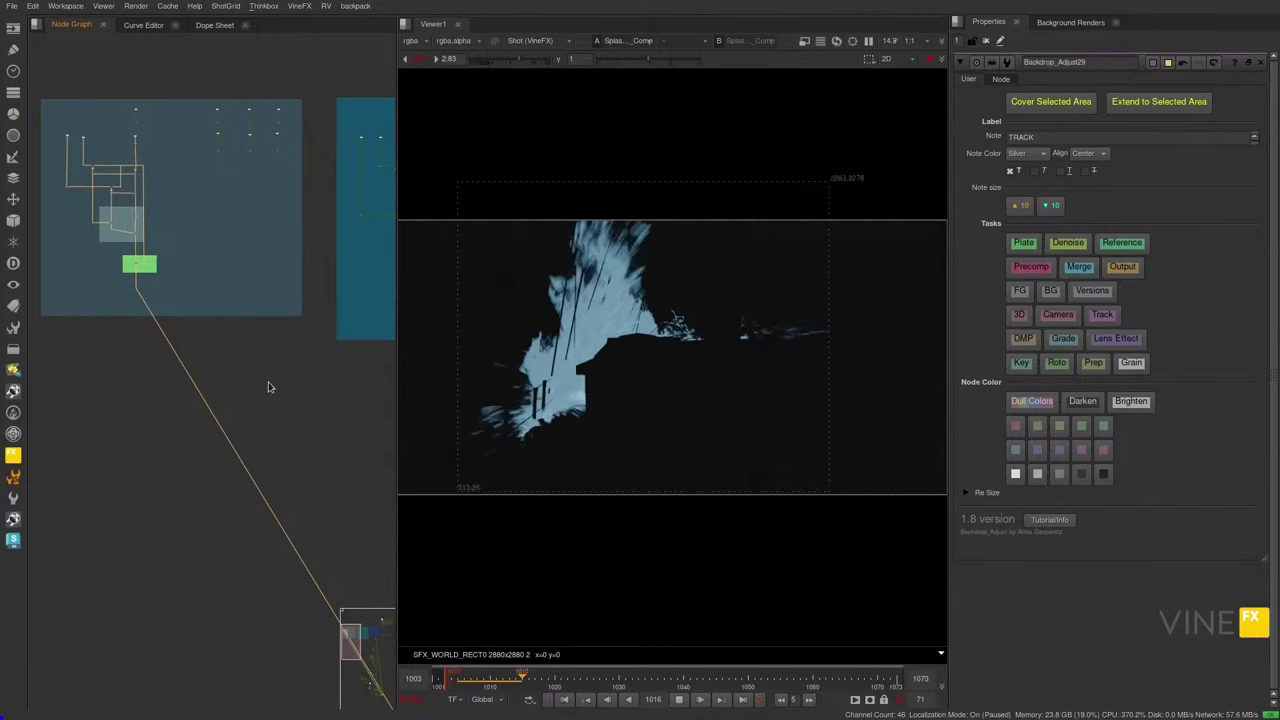
# - Display the Dot89 image in the dark teal comp section containing the Fog on Ocean Edge backdrop
pyautogui.moveTo(197, 393); pyautogui.dragTo(117, 351, button='middle')
pyautogui.moveTo(354, 386); pyautogui.dragTo(111, 329, button='middle')
pyautogui.moveTo(360, 454); pyautogui.dragTo(200, 351, button='middle')
pyautogui.scroll(4, 196, 345)
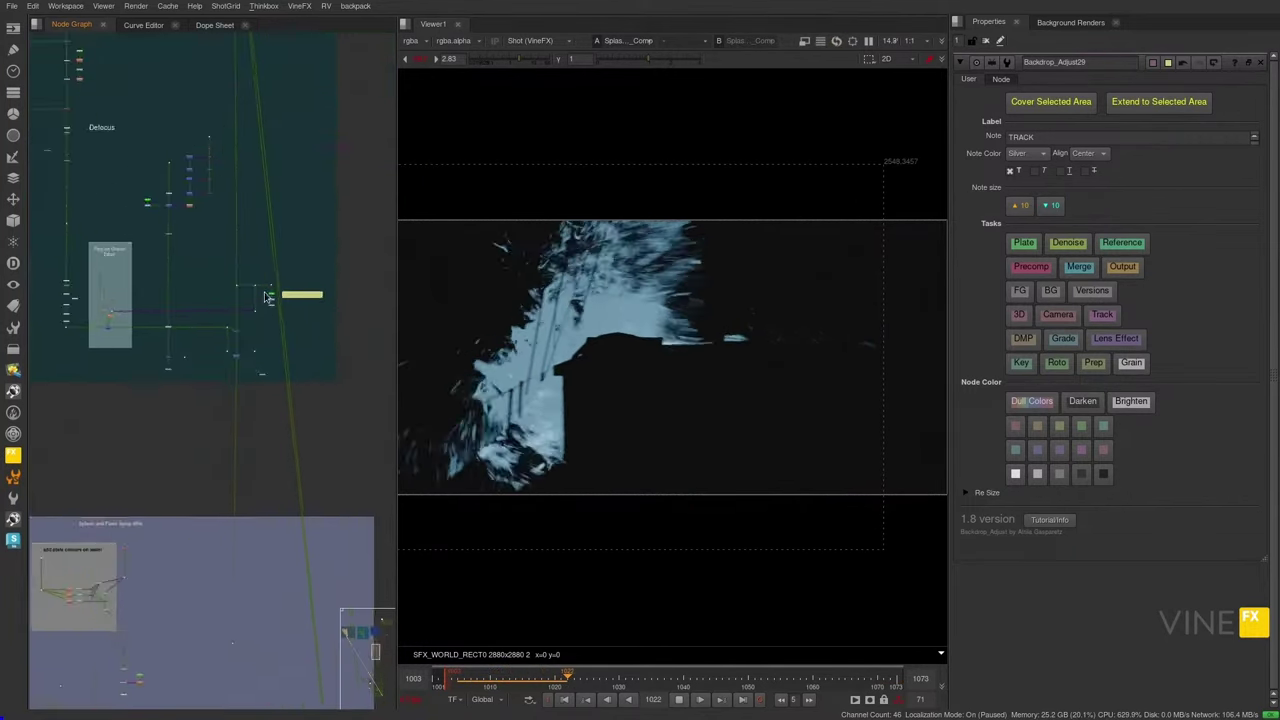
pyautogui.scroll(2, 266, 275)
pyautogui.click(256, 270)
pyautogui.press('1')
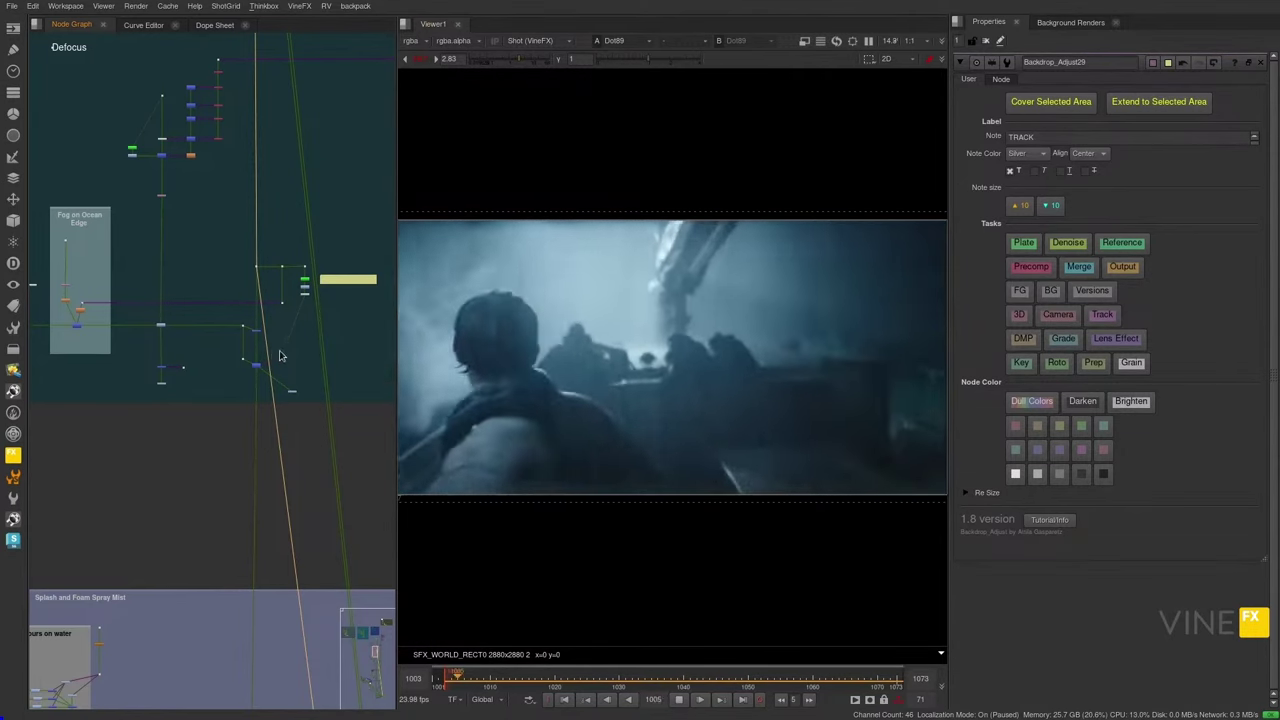
# - Display the Merge58 result at the end of the dark teal comp section
pyautogui.moveTo(254, 391); pyautogui.dragTo(249, 398)
pyautogui.press('1')
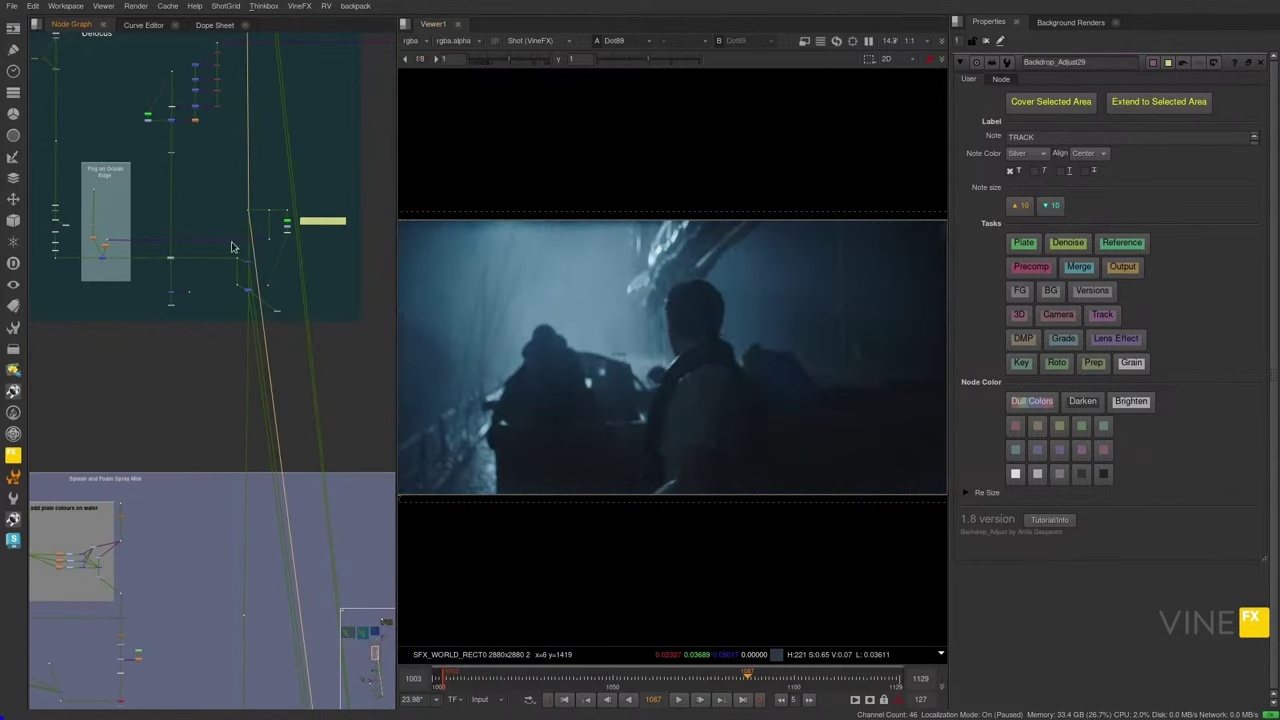
pyautogui.scroll(5, 231, 247)
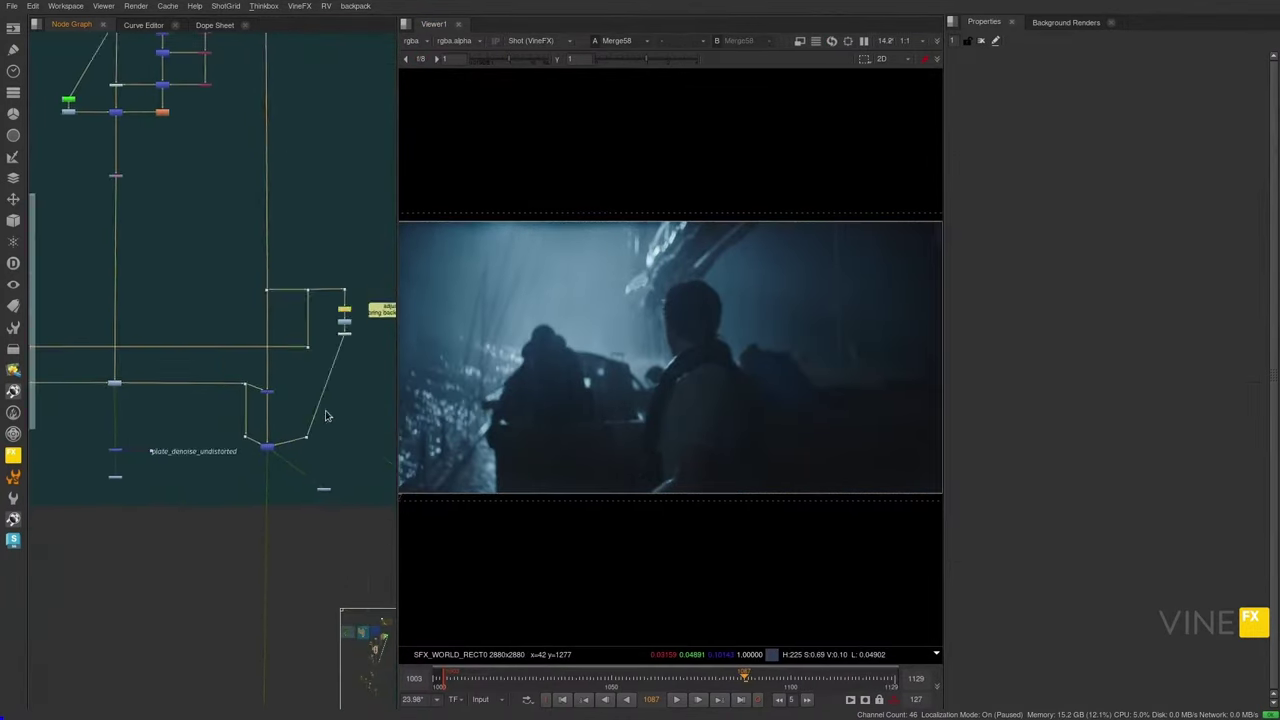
# - View the ocean input at Dot302 and the Merge3 result in the Fog on Ocean Edge backdrop
pyautogui.scroll(3, 245, 372)
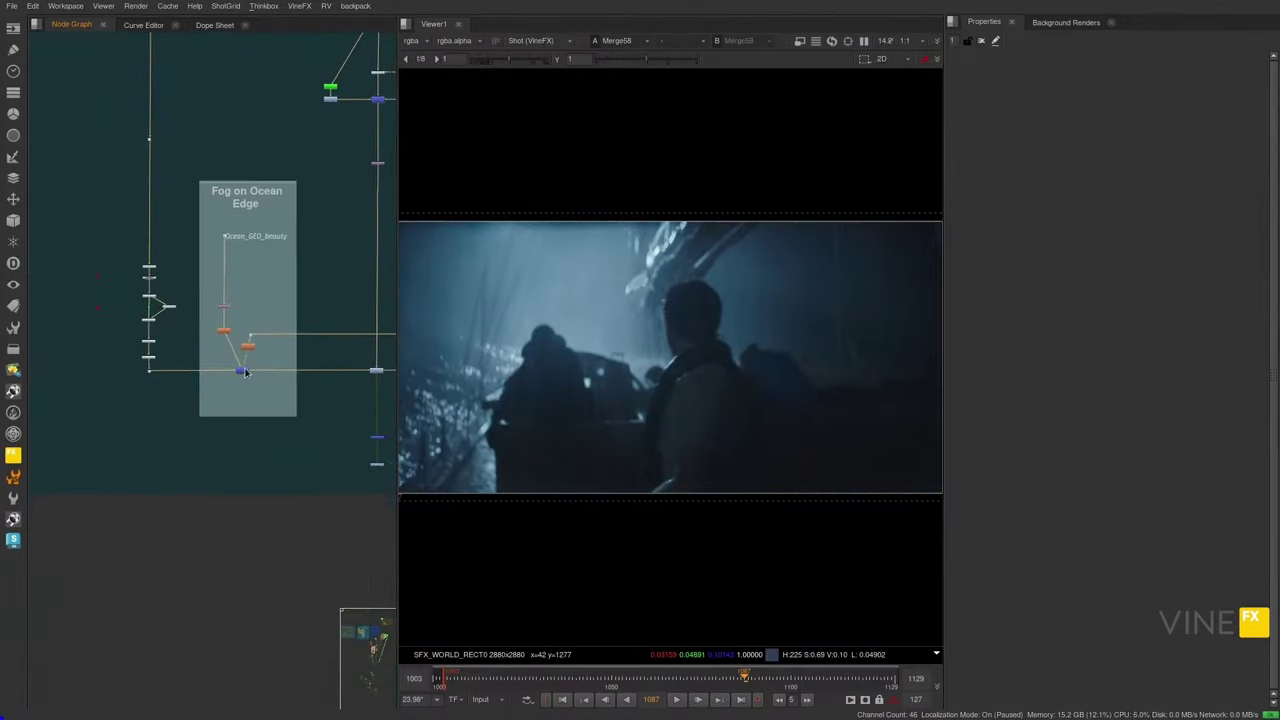
pyautogui.scroll(5, 210, 374)
pyautogui.press('1')
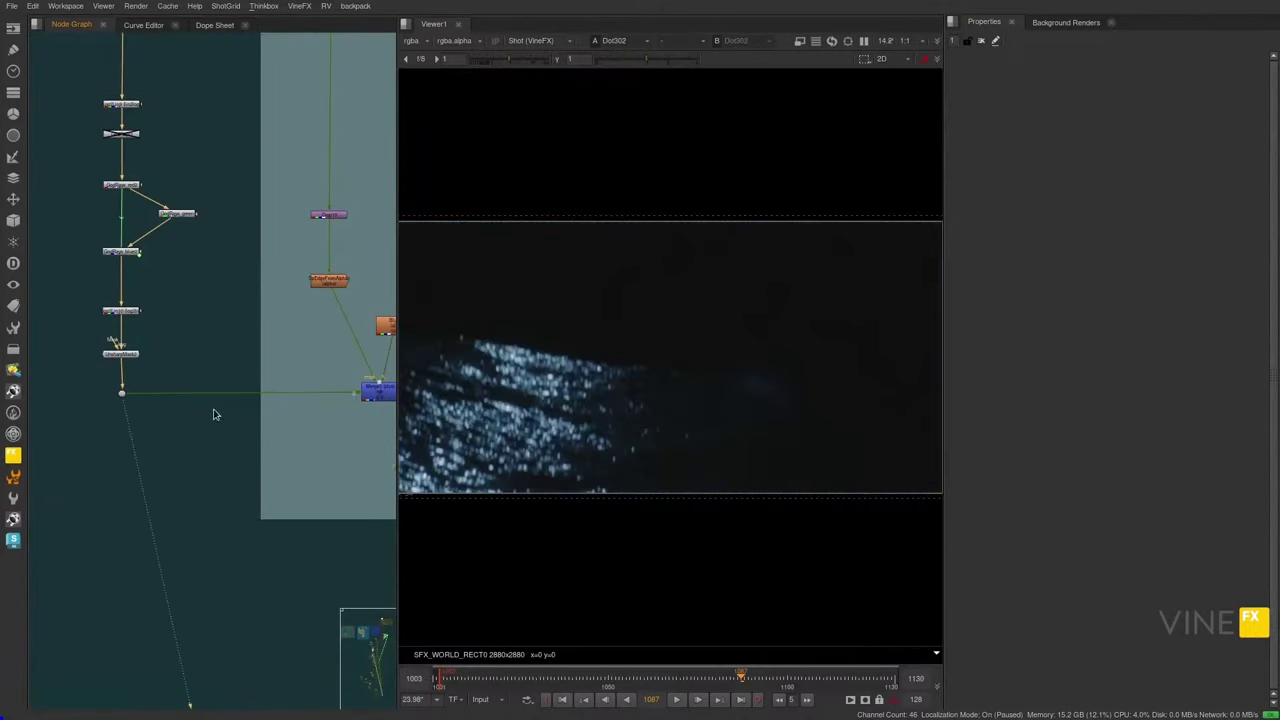
pyautogui.moveTo(372, 408); pyautogui.dragTo(243, 443, button='middle')
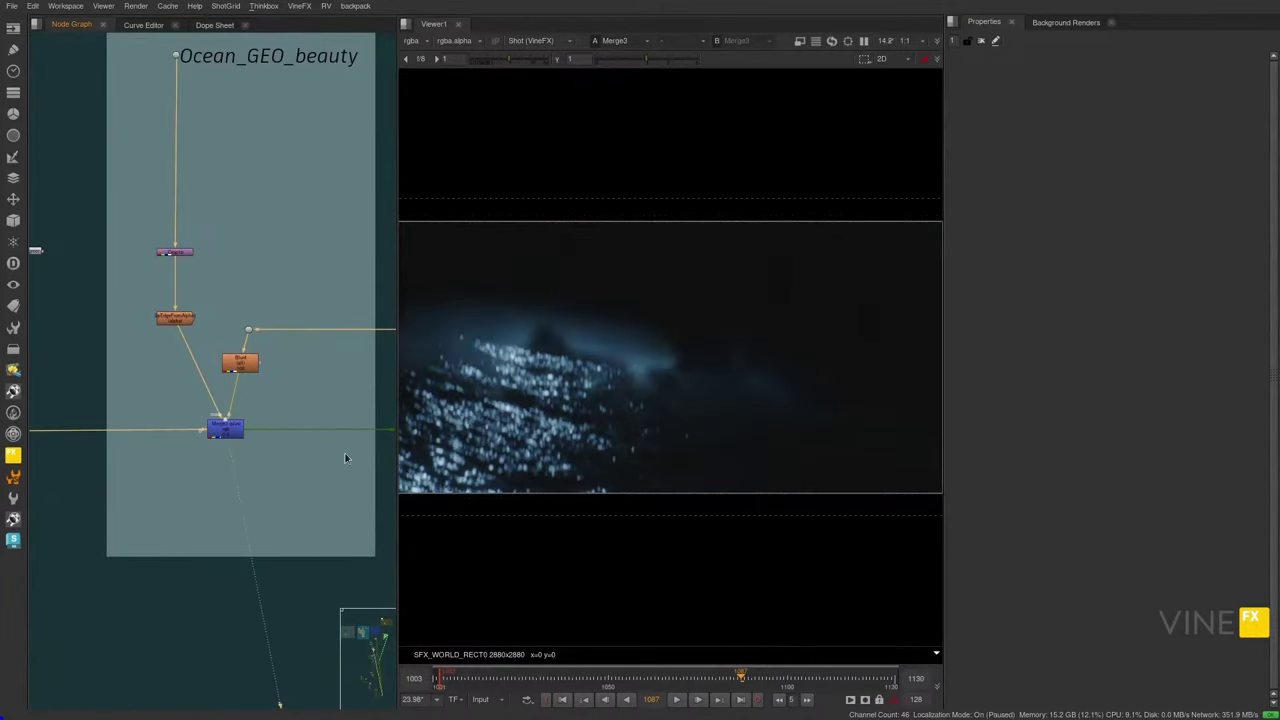
# - View the masked ocean at Multiply19 and the combined Merge58 result beside the adjustment note
pyautogui.moveTo(345, 458); pyautogui.dragTo(97, 464, button='middle')
pyautogui.press('1')
pyautogui.moveTo(360, 456); pyautogui.dragTo(74, 435, button='middle')
pyautogui.click(190, 435)
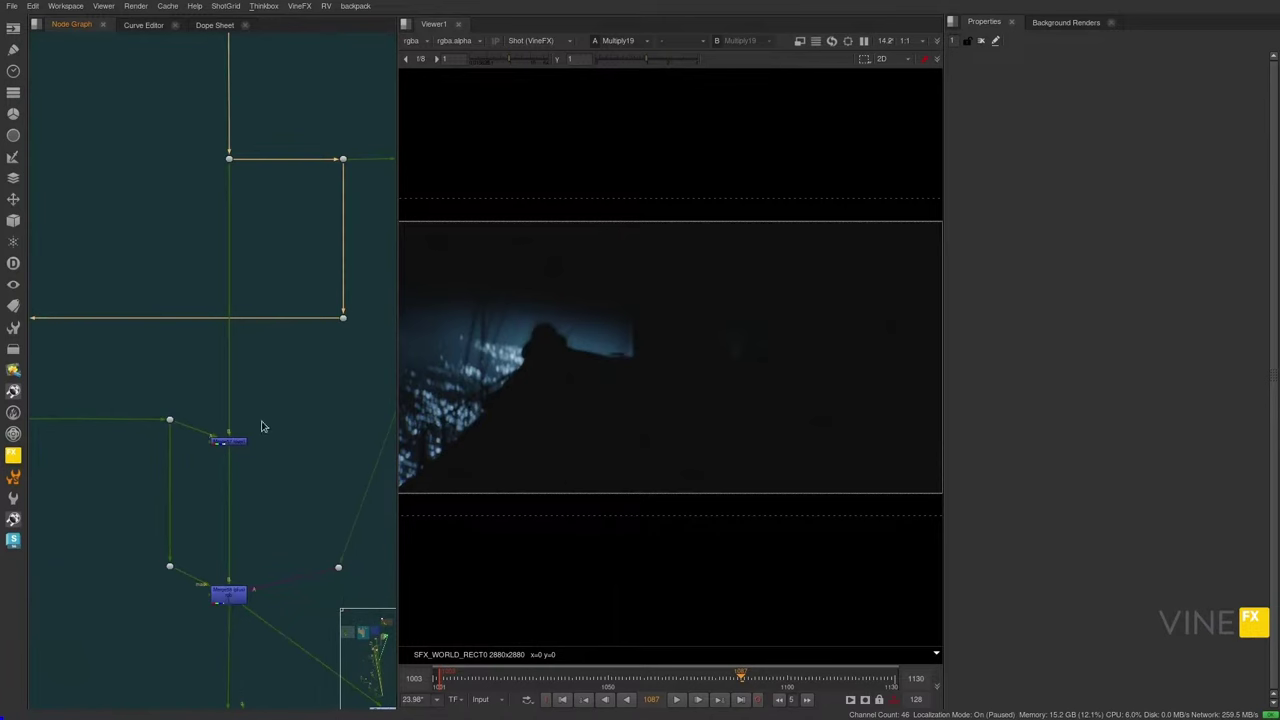
pyautogui.press('1')
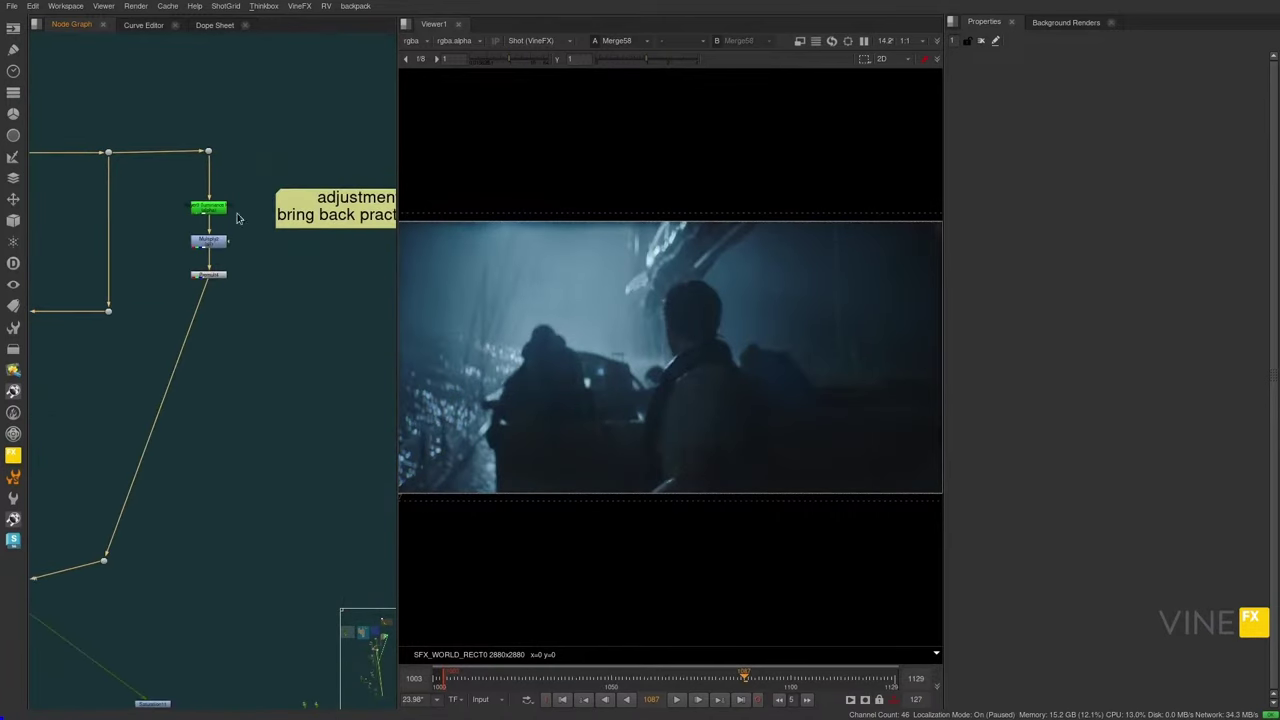
# - Open the luminance key Keyer3 beside the adjustment note and try changing its range curve
pyautogui.doubleClick(229, 212)
pyautogui.moveTo(1019, 178); pyautogui.dragTo(1242, 178)
pyautogui.hotkey('ctrl', 'z')
# - View the premultiplied result below Keyer3 and the combined Merge58 output in the dark teal section
pyautogui.click(209, 275)
pyautogui.press('1')
pyautogui.moveTo(158, 370); pyautogui.dragTo(348, 337, button='middle')
pyautogui.click(185, 560)
pyautogui.press('1')
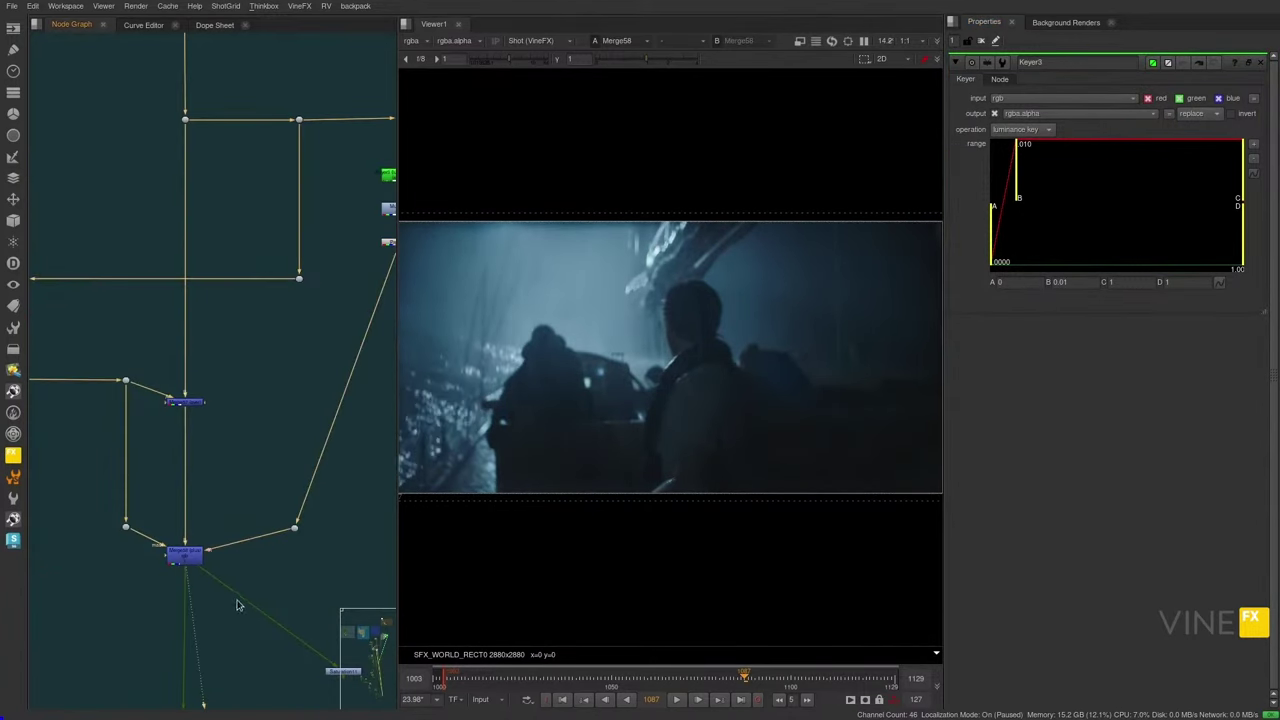
pyautogui.moveTo(222, 619); pyautogui.dragTo(249, 450, button='middle')
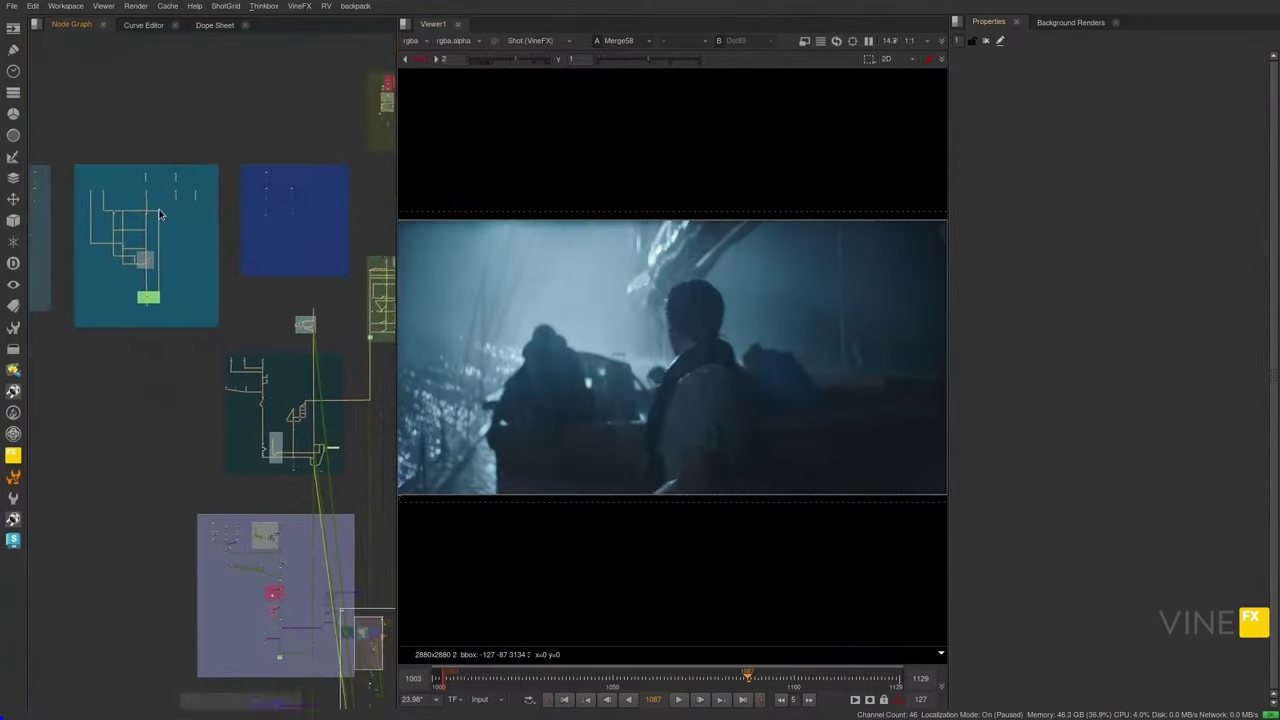
# - Display the Read17 splash render in the splash_FX section
pyautogui.moveTo(161, 214); pyautogui.dragTo(172, 259, button='middle')
pyautogui.moveTo(250, 184); pyautogui.dragTo(52, 388)
pyautogui.moveTo(52, 388); pyautogui.dragTo(51, 398)
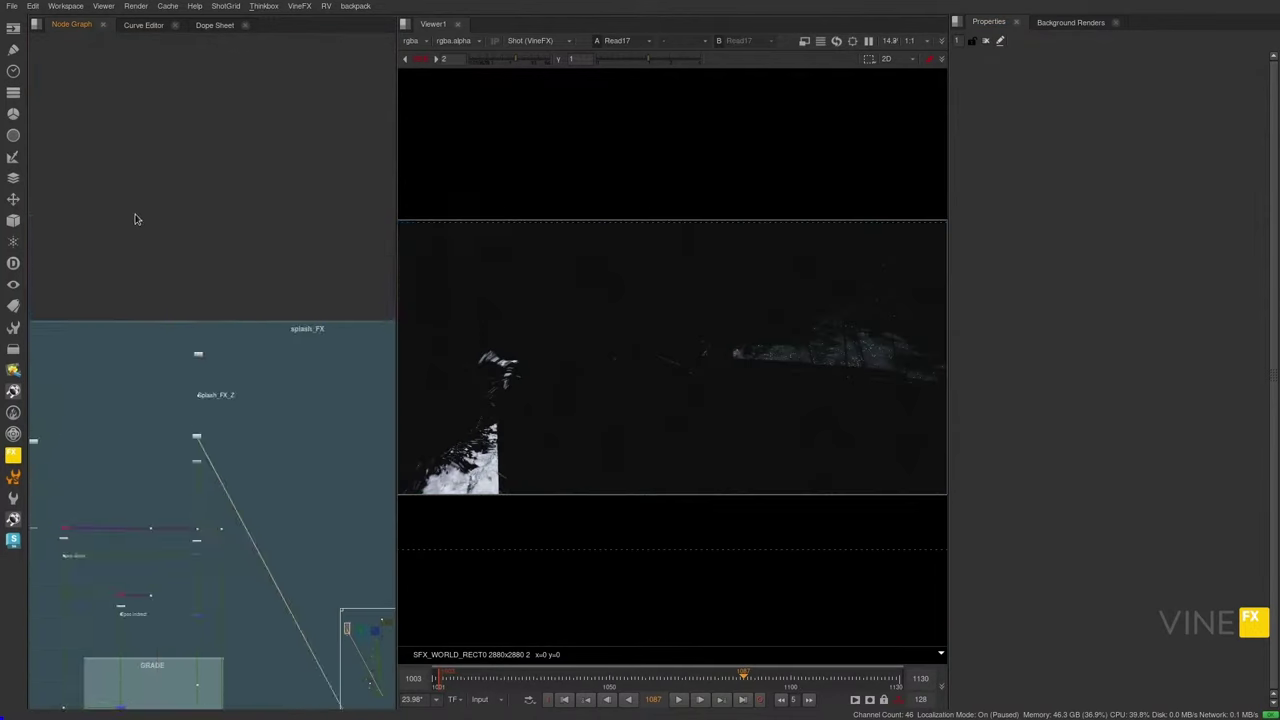
# - Display the Read22 image from the PRECOMP backdrop in the lavender water section and play back the sequence
pyautogui.moveTo(376, 492); pyautogui.dragTo(250, 272, button='middle')
pyautogui.scroll(-6, 252, 250)
pyautogui.moveTo(258, 429); pyautogui.dragTo(212, 346, button='middle')
pyautogui.moveTo(384, 600); pyautogui.dragTo(192, 380, button='middle')
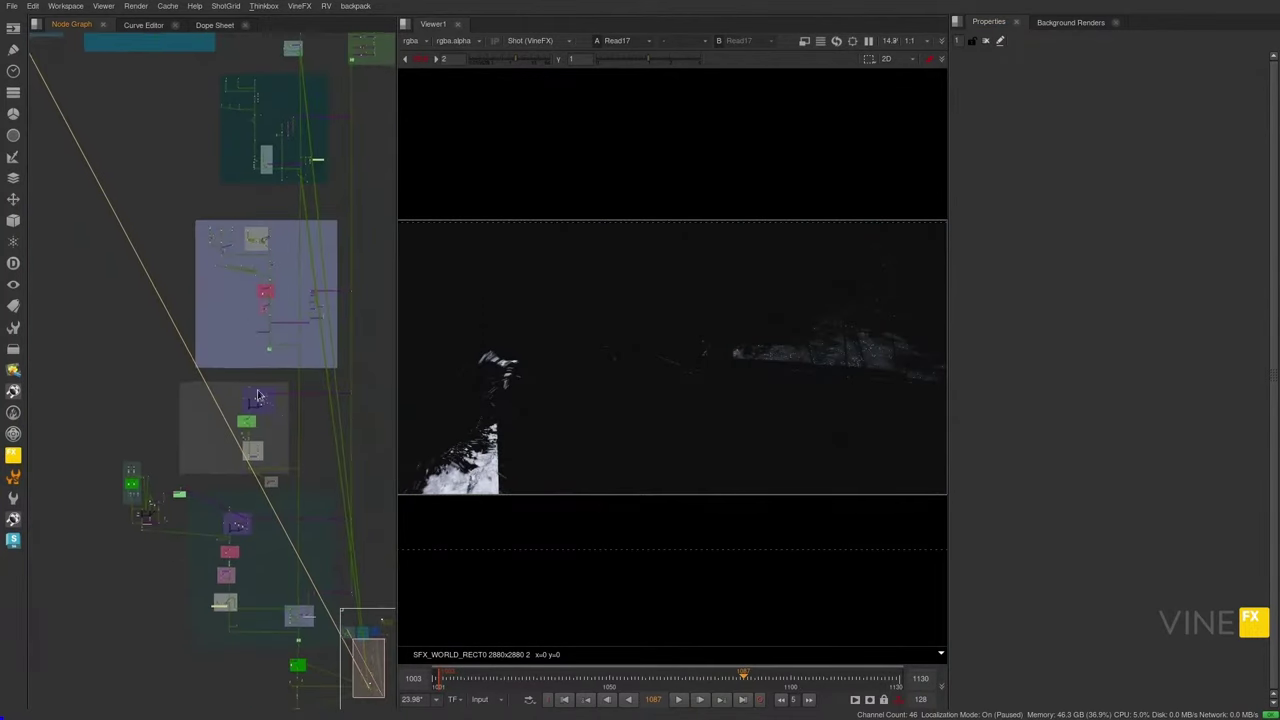
pyautogui.scroll(5, 243, 297)
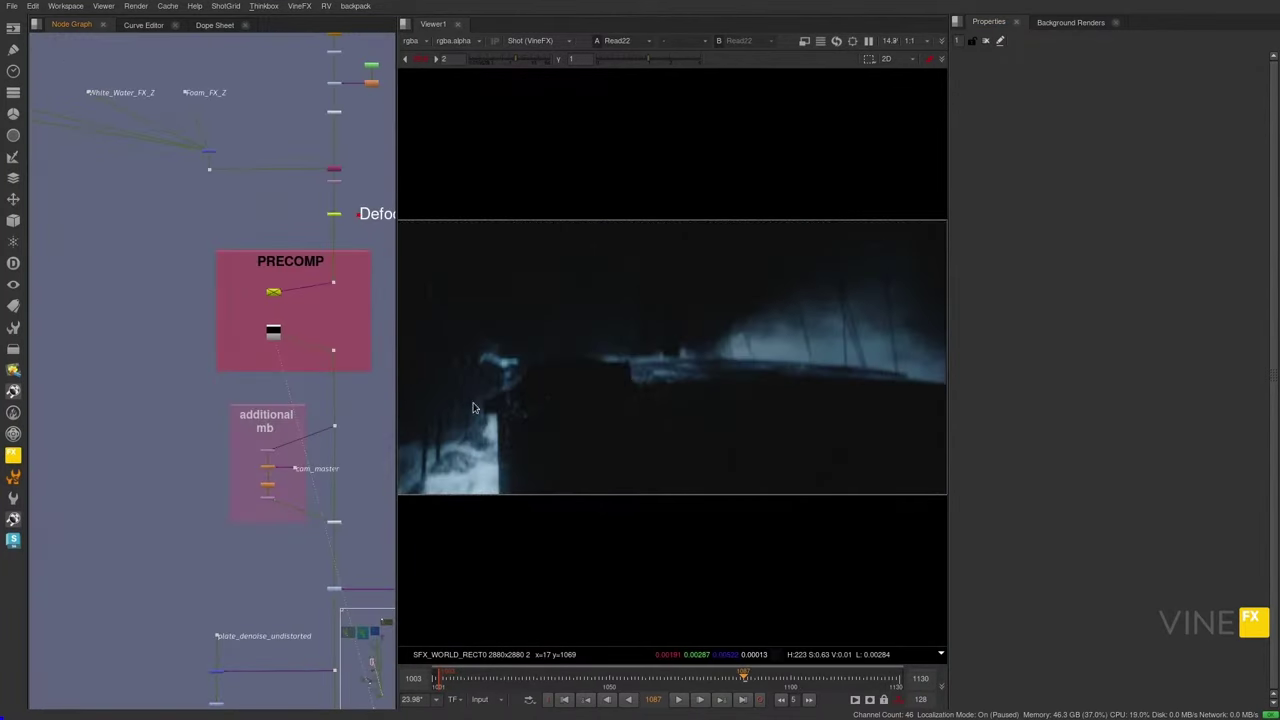
pyautogui.press('l')
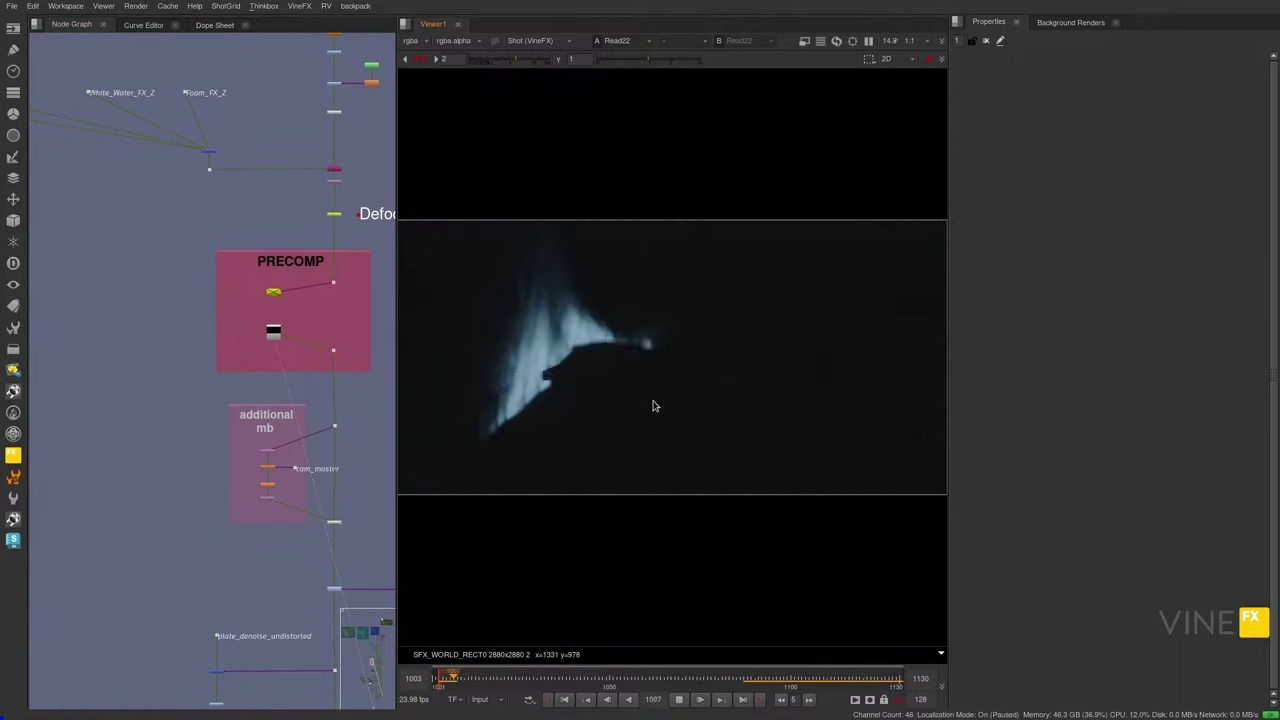
pyautogui.moveTo(389, 600); pyautogui.dragTo(80, 296, button='middle')
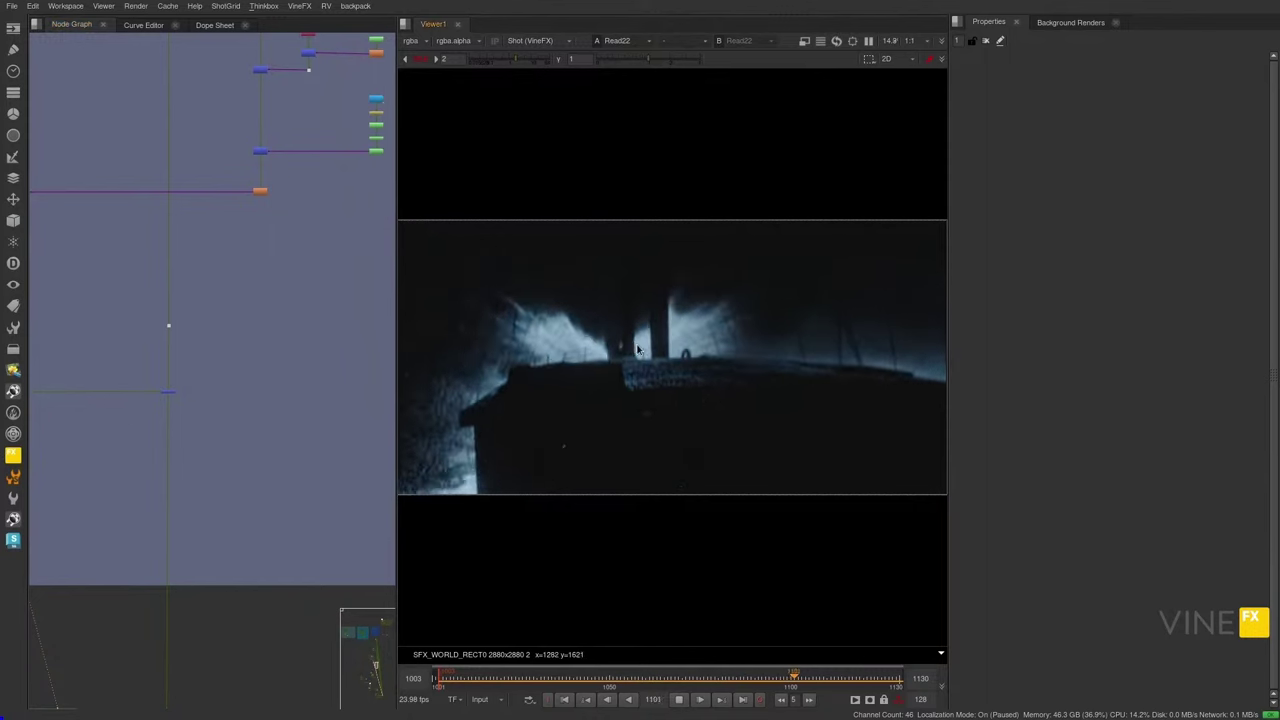
pyautogui.press('k')
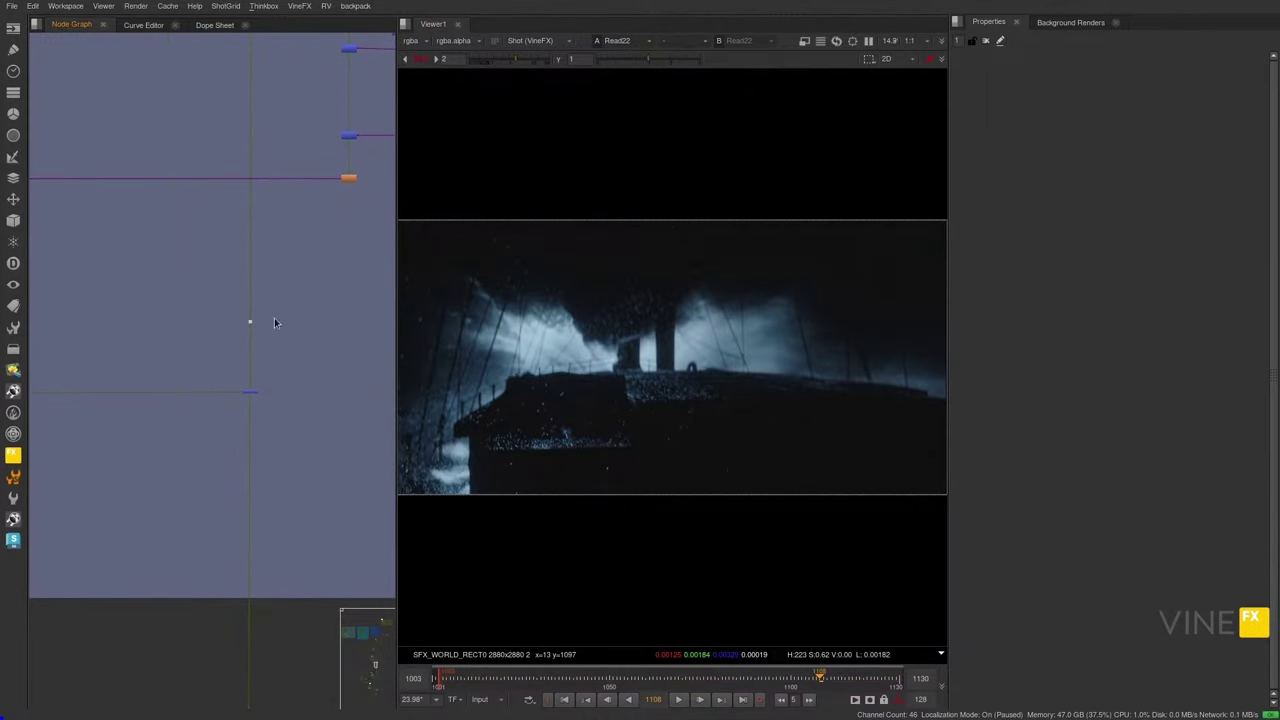
# - Compare the raw Fog_FX_beauty input with the Read14 precomp in the Fog section
pyautogui.scroll(-3, 275, 320)
pyautogui.scroll(-3, 252, 372)
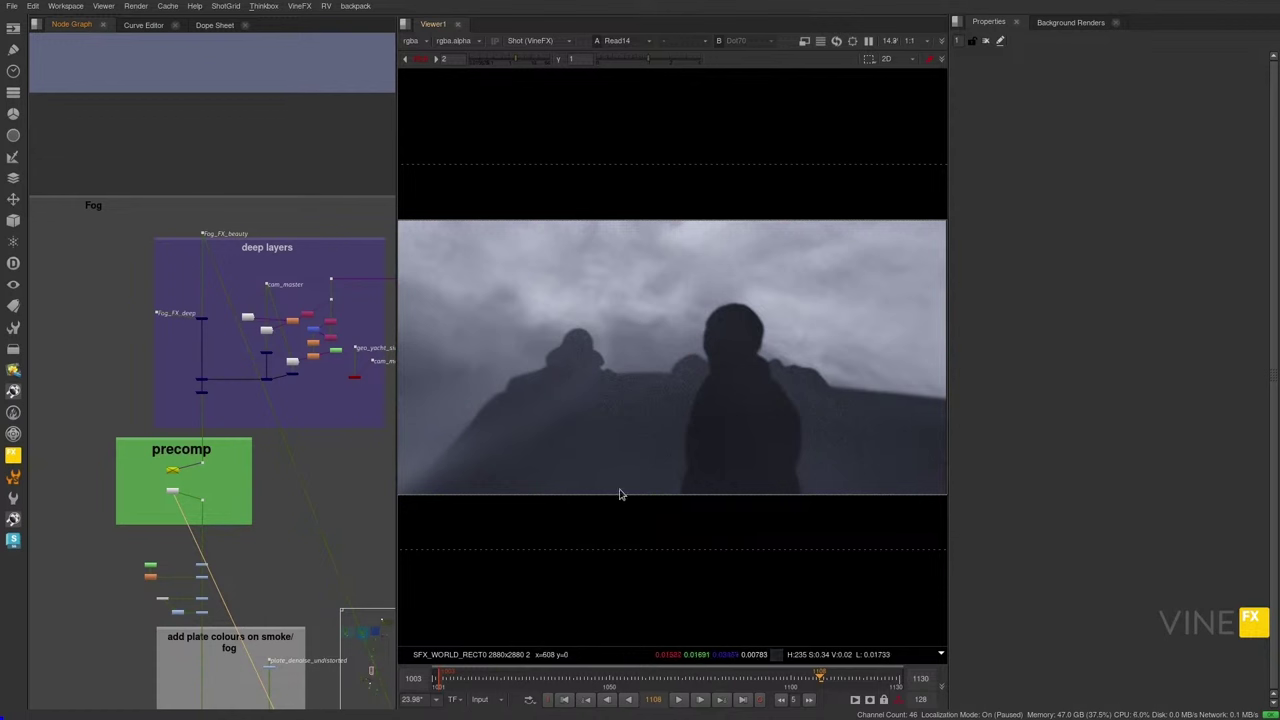
pyautogui.press('1')
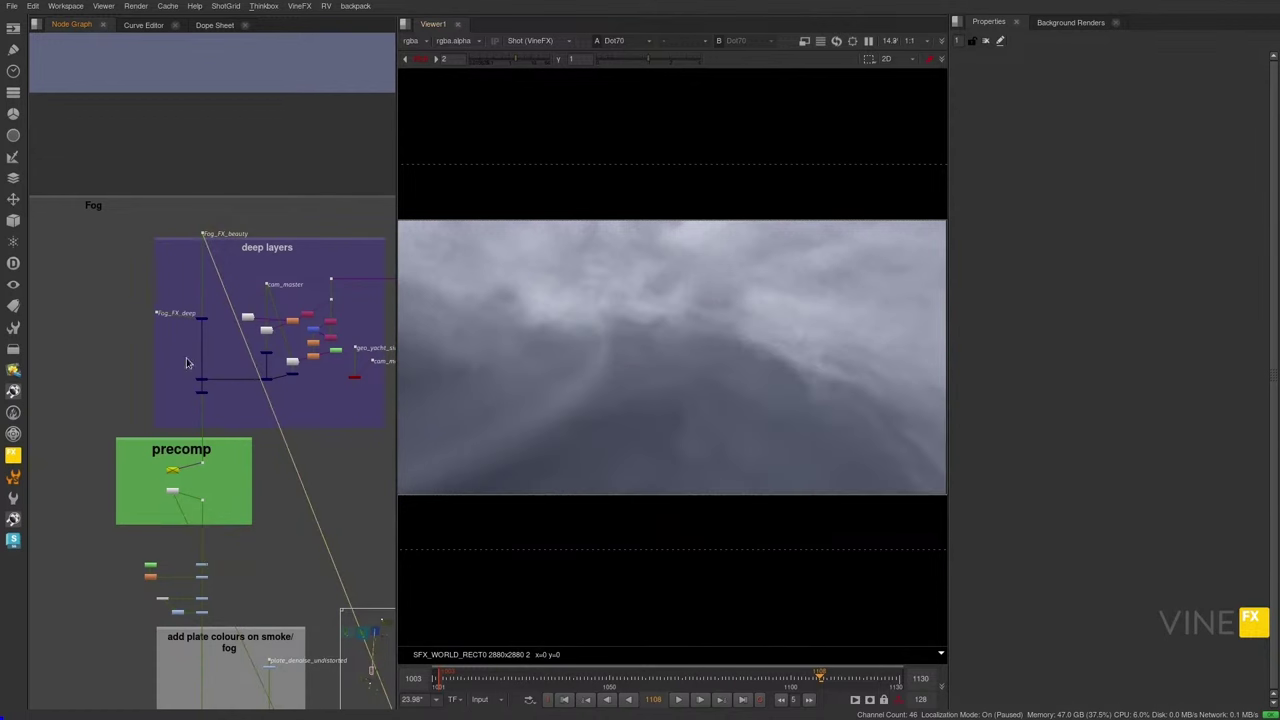
pyautogui.click(173, 491)
pyautogui.press('1')
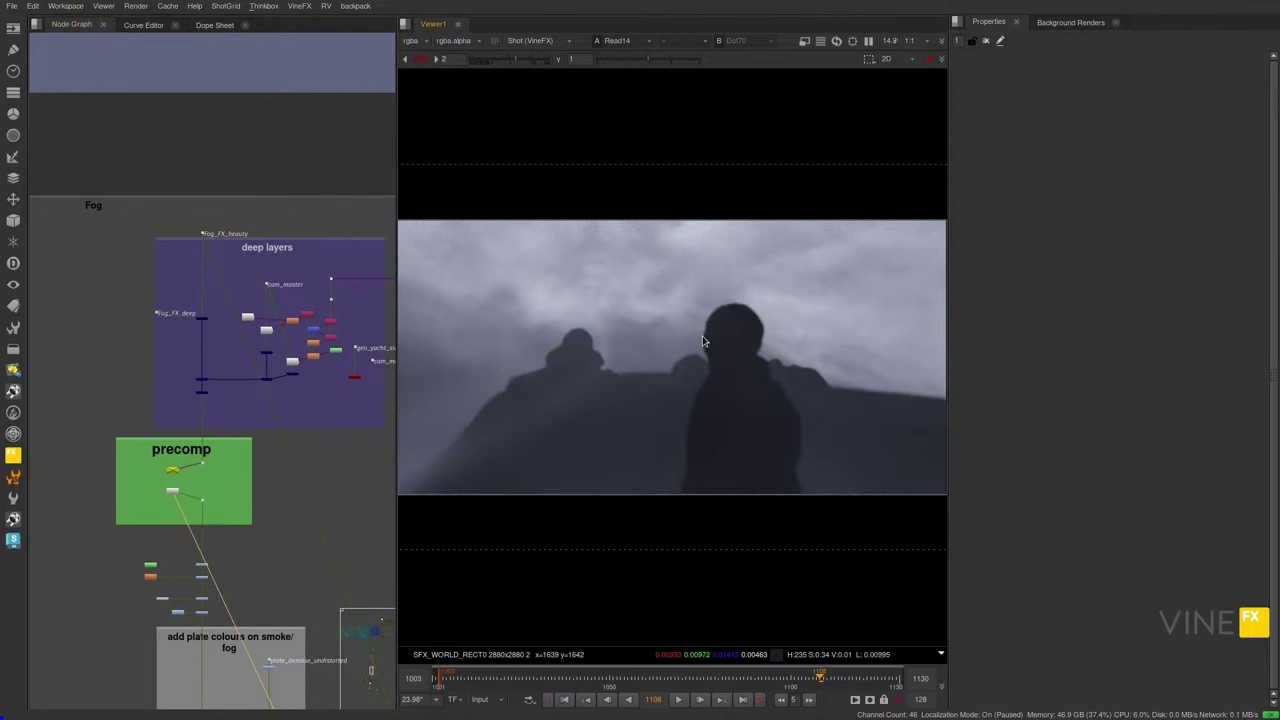
# - Play back the raw fog at Dot70 and switch to the Read14 precomp during playback
pyautogui.press('1')
pyautogui.press('l')
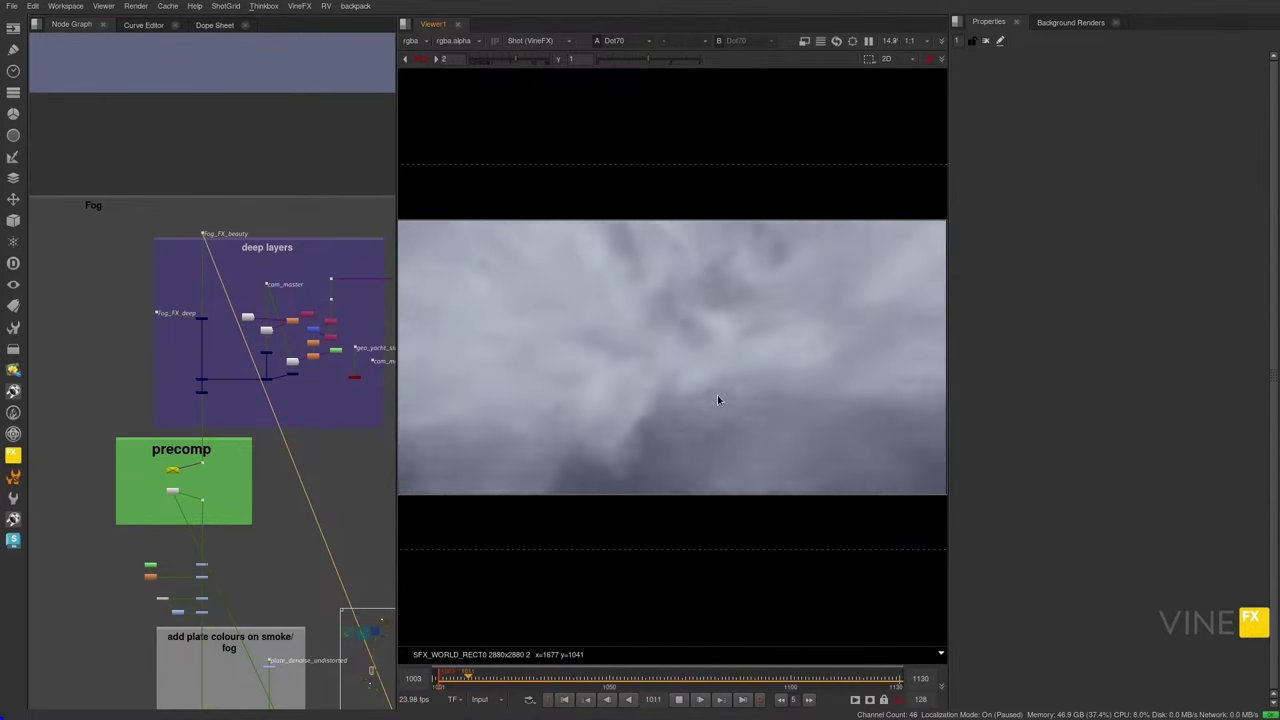
pyautogui.press('2')
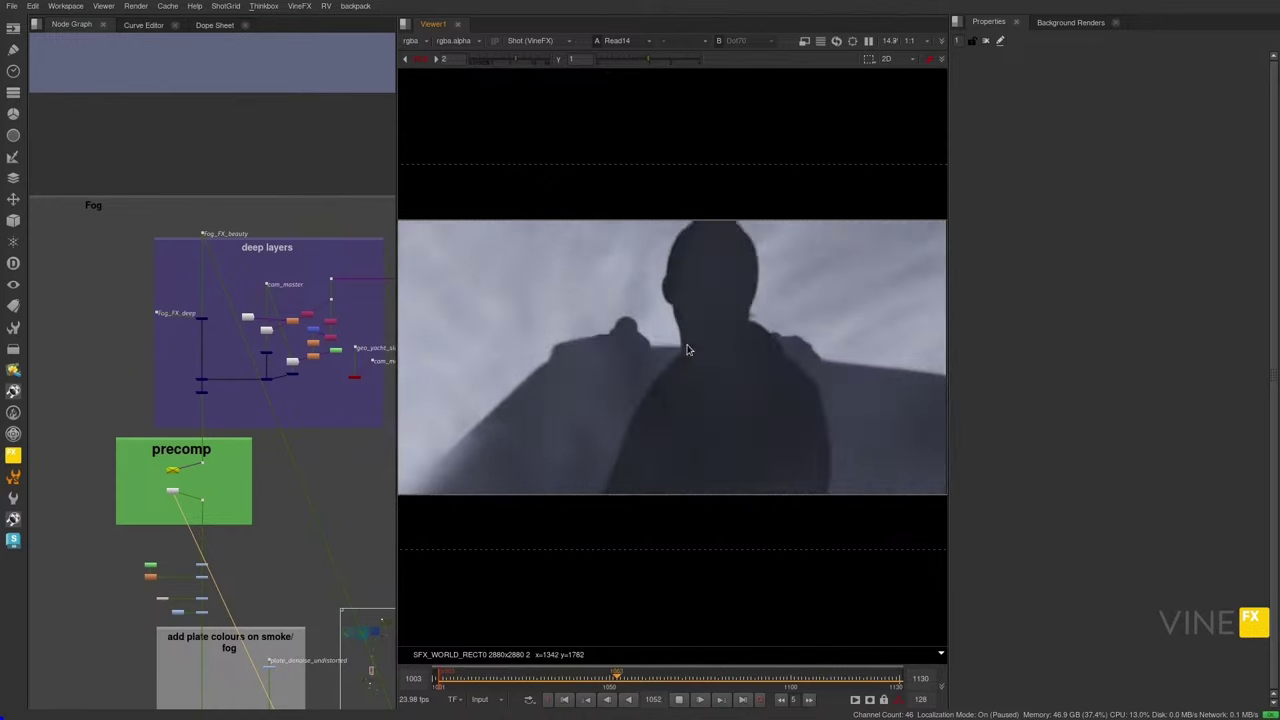
# - View the cam_master camera of the deep layers backdrop in 3D and frame it from another angle
pyautogui.press('1')
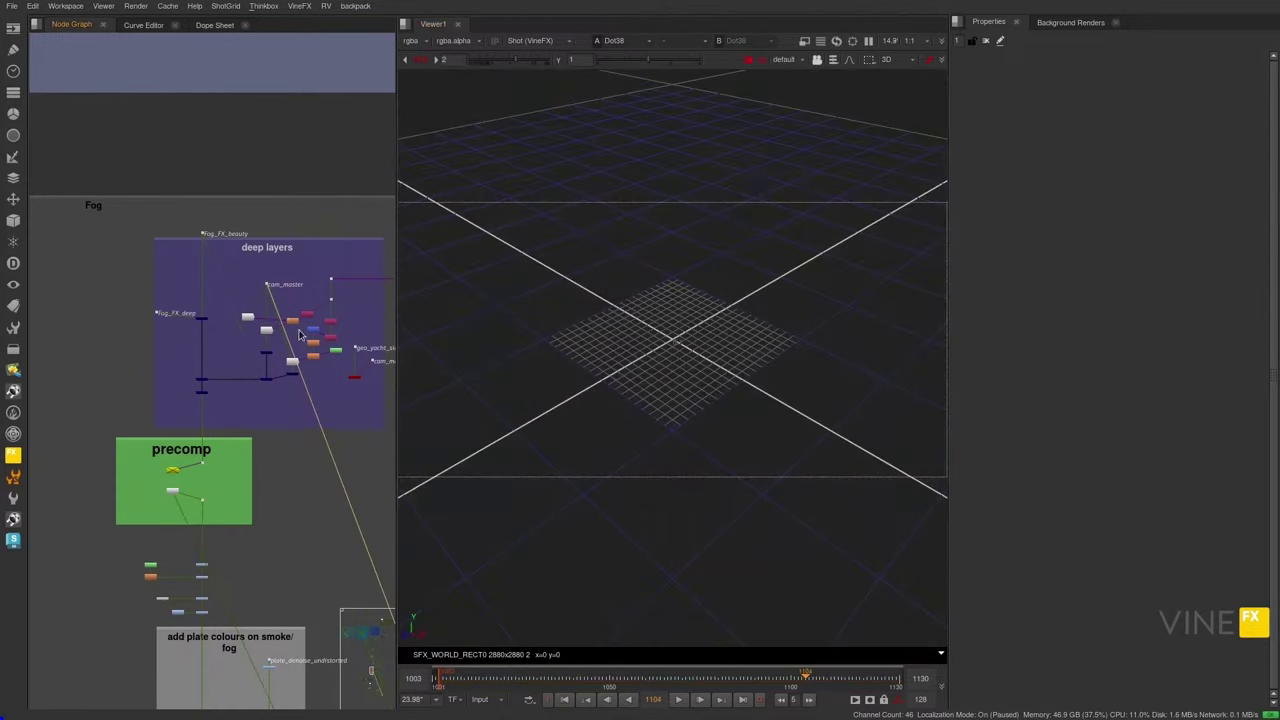
pyautogui.press('Tab')
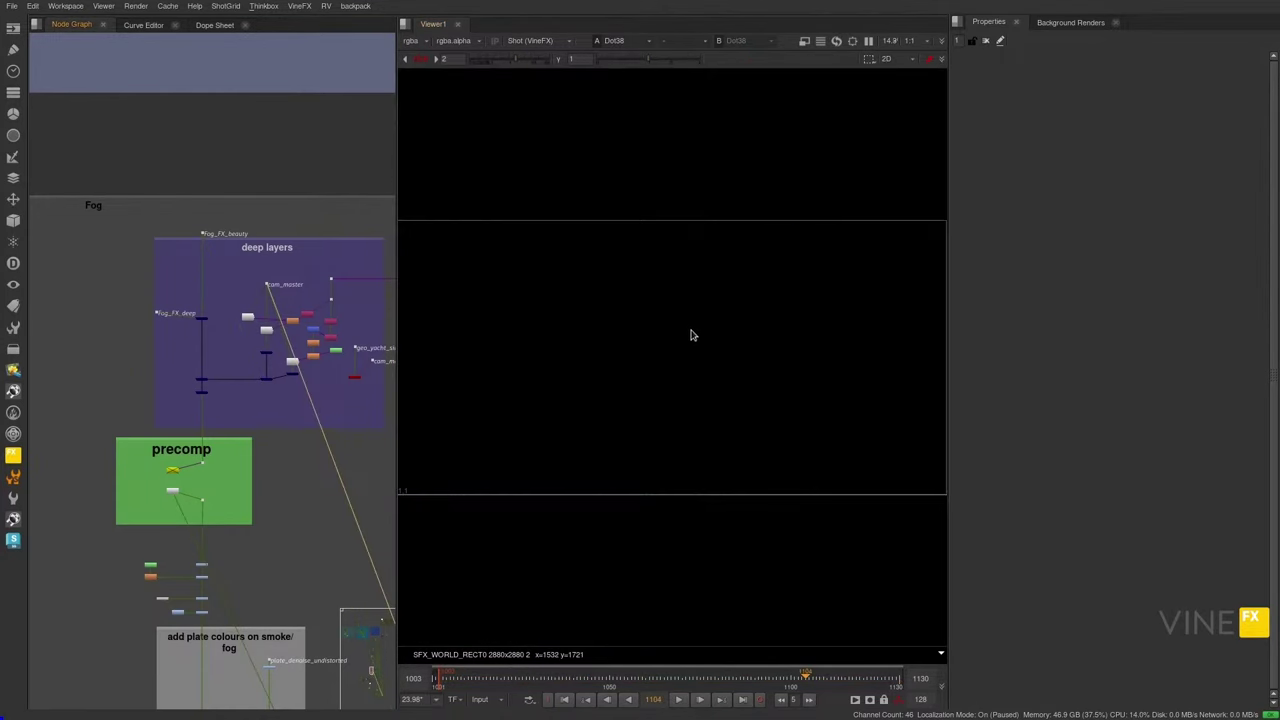
pyautogui.press('Tab')
pyautogui.doubleClick(280, 287)
pyautogui.press('f')
pyautogui.scroll(-5, 843, 294)
pyautogui.keyDown('ctrl'); pyautogui.moveTo(843, 294); pyautogui.dragTo(534, 343); pyautogui.keyUp('ctrl')
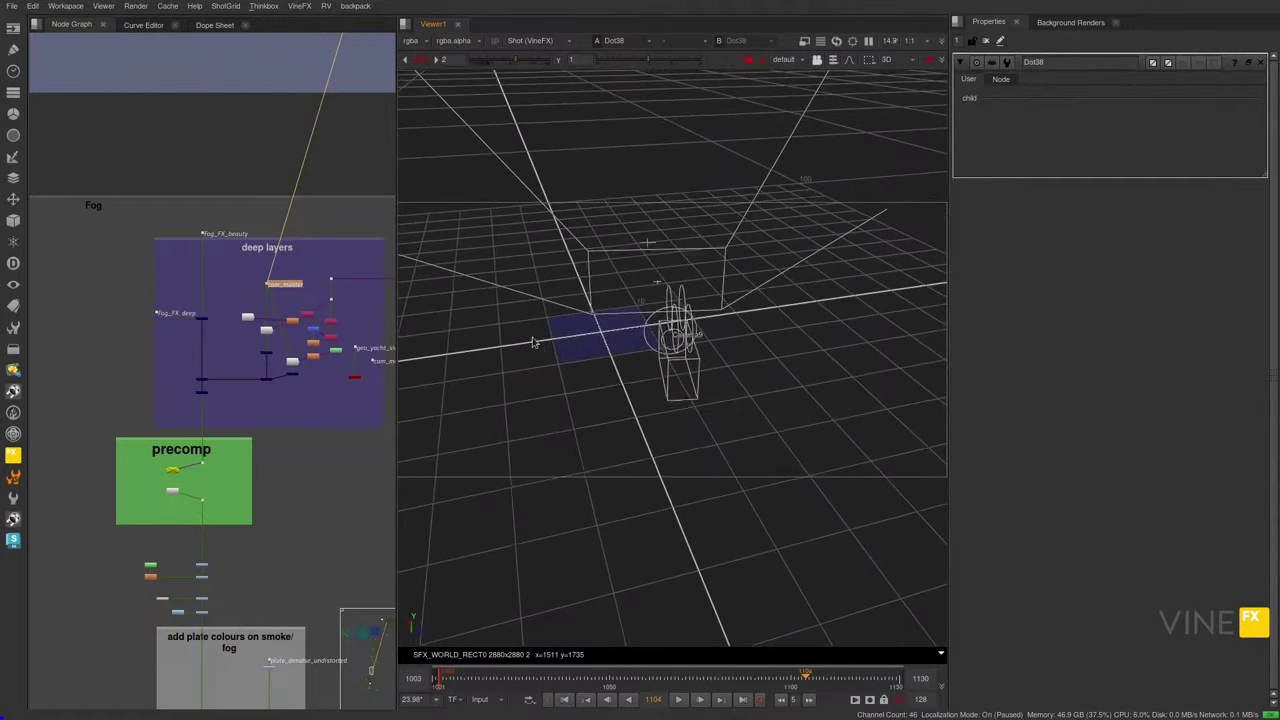
# - Display the DeepRecolor5 fog in the deep layers backdrop and delete the ImagePlane4 node fed by cam_master
pyautogui.scroll(8, 272, 360)
pyautogui.moveTo(321, 262); pyautogui.dragTo(180, 557)
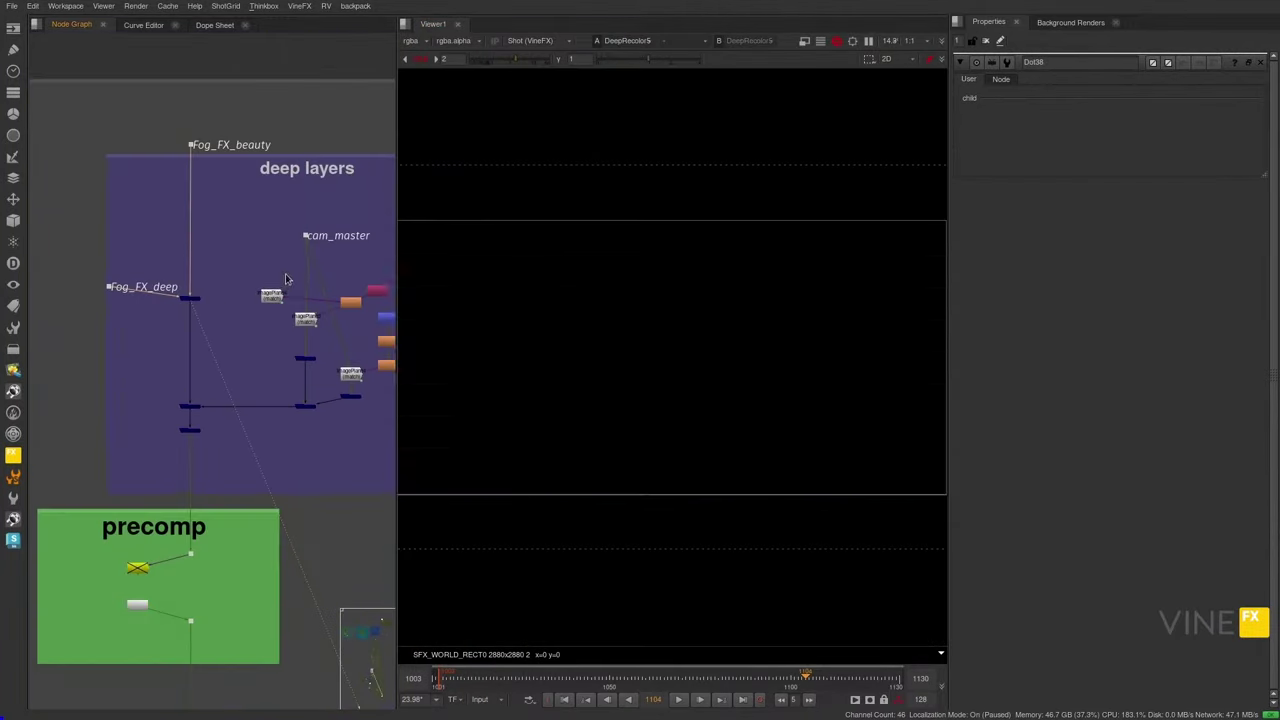
pyautogui.scroll(6, 281, 291)
pyautogui.click(245, 328)
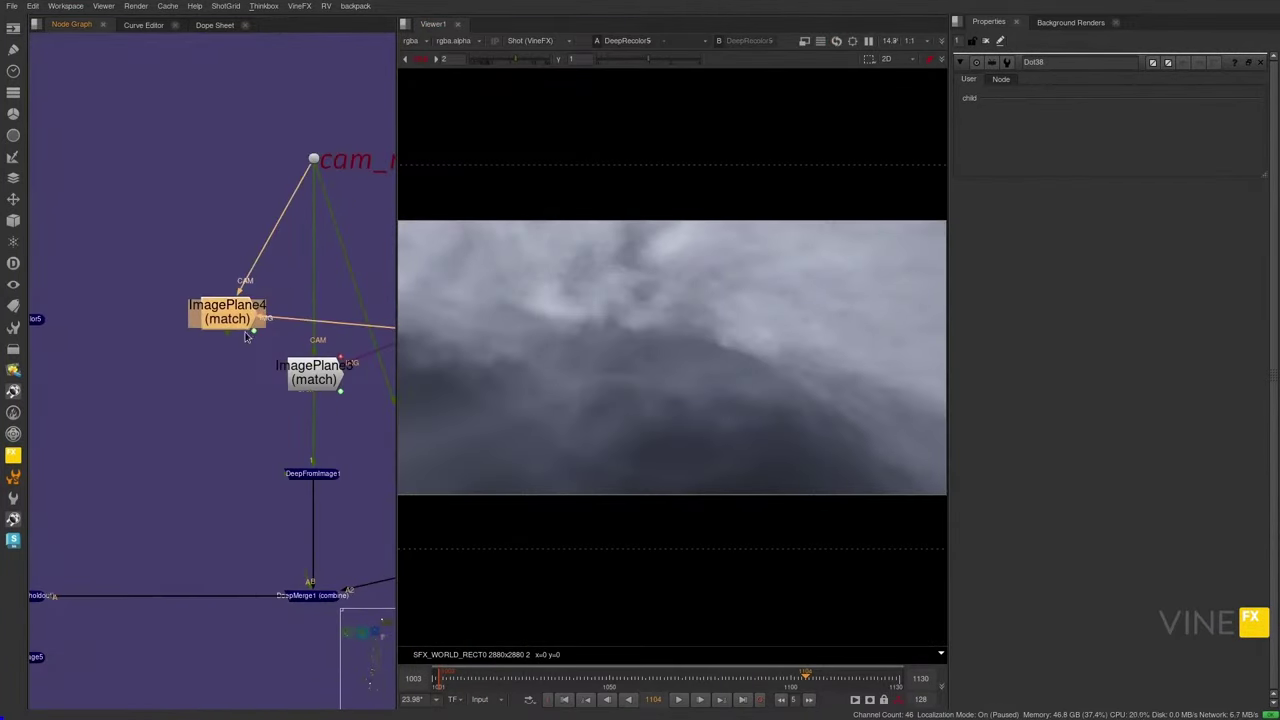
pyautogui.press('Delete')
pyautogui.moveTo(245, 331); pyautogui.dragTo(191, 300, button='middle')
pyautogui.moveTo(191, 300); pyautogui.dragTo(324, 390)
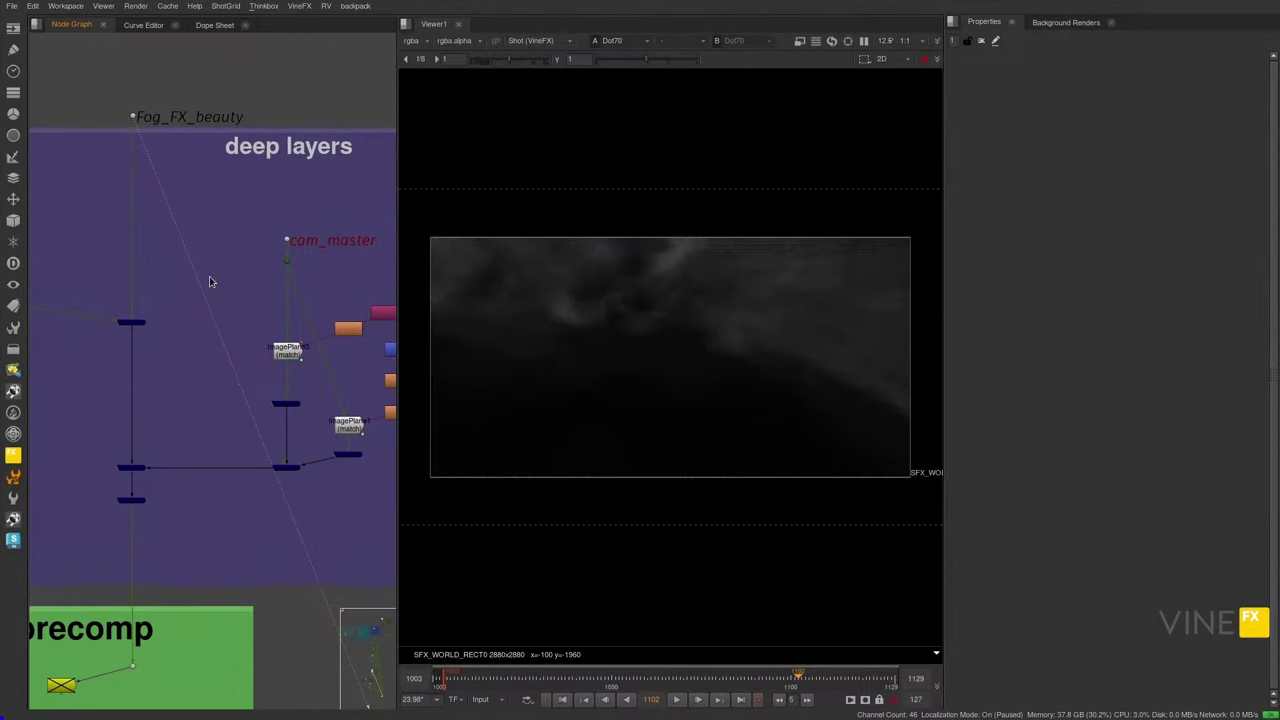
# - Add an ImagePlane node beside cam_master and connect its image input to the Blur21 roto node
pyautogui.press('Tab')
pyautogui.press('Return')
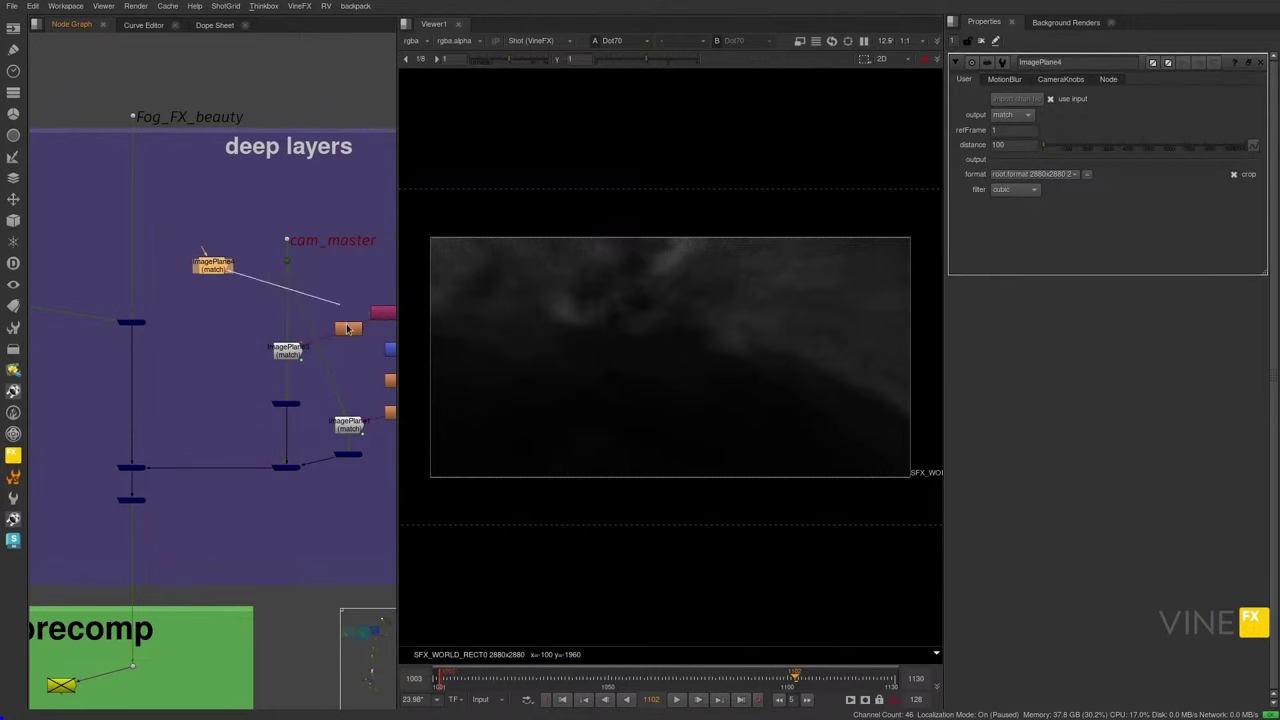
pyautogui.moveTo(347, 329); pyautogui.dragTo(346, 329)
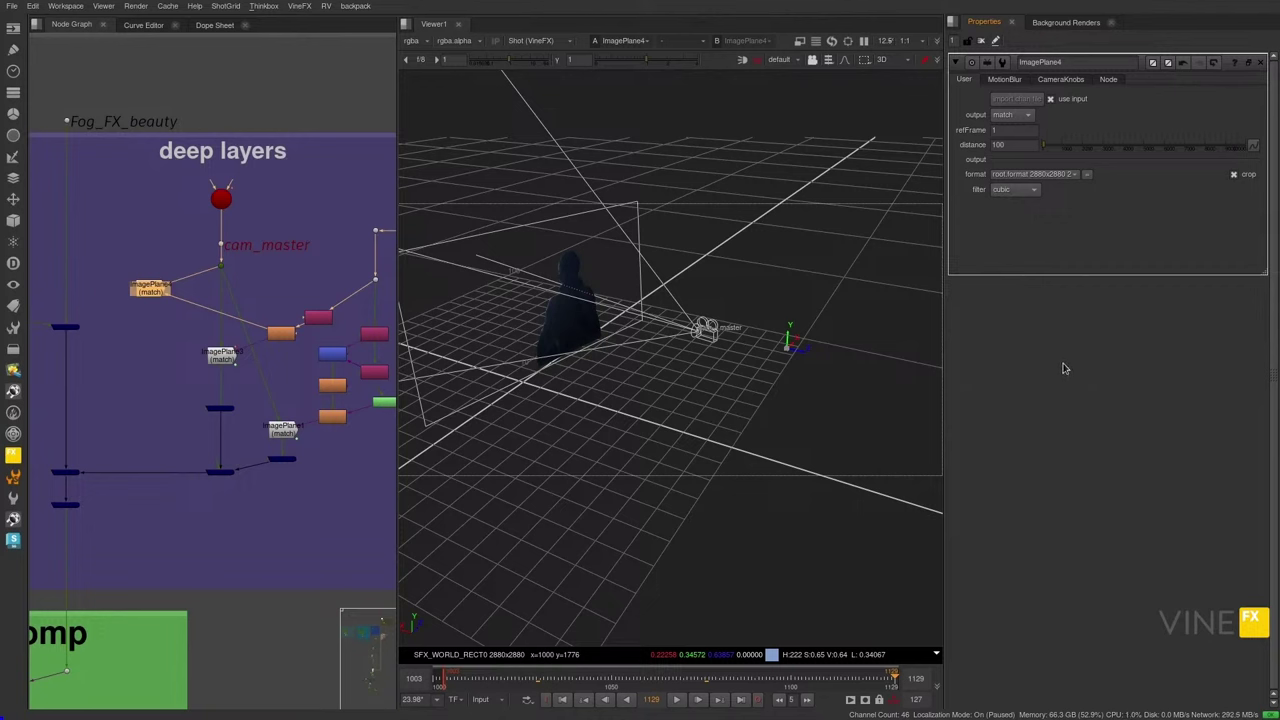
# - Try a distance of 500 on ImagePlane4, undo it, and set the refFrame to 1129
pyautogui.moveTo(1051, 147); pyautogui.dragTo(1050, 152)
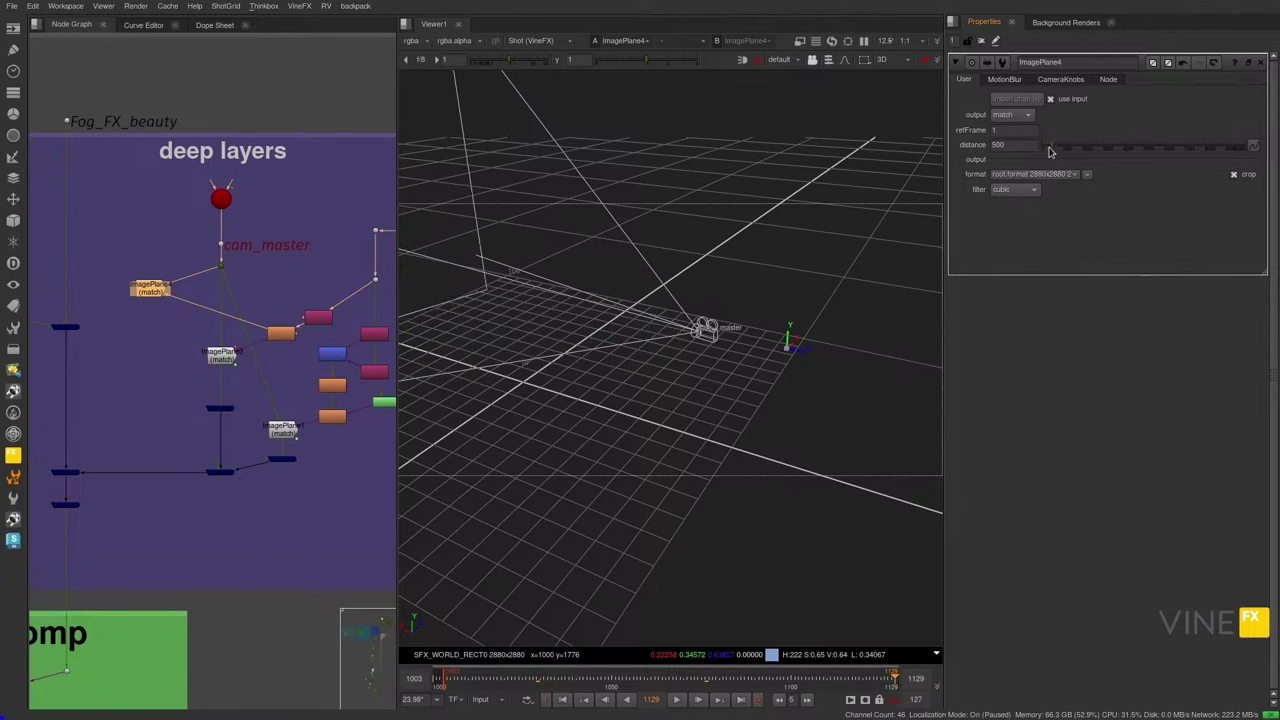
pyautogui.hotkey('ctrl', 'z')
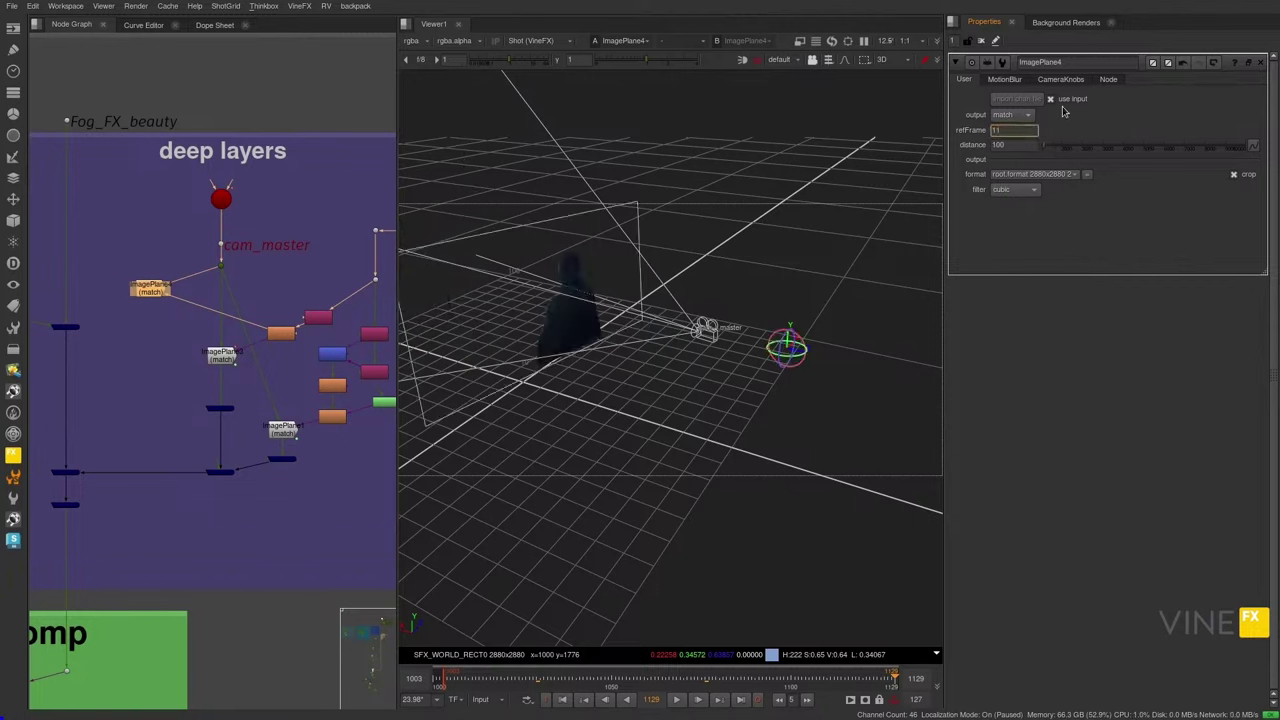
pyautogui.write('1129')
pyautogui.press('Return')
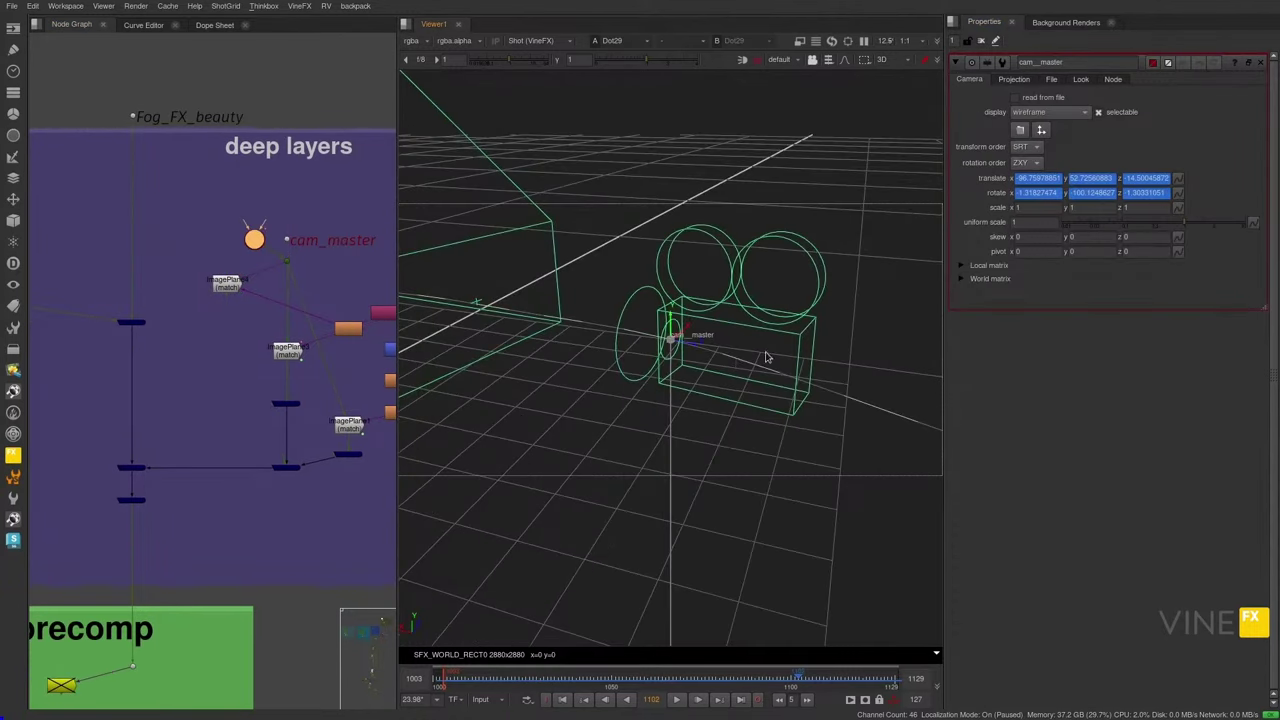
# - Examine the cam_master camera in 3D at frame 1016 and open the ImagePlane4 settings
pyautogui.scroll(-8, 746, 357)
pyautogui.keyDown('ctrl'); pyautogui.moveTo(746, 357); pyautogui.dragTo(628, 390); pyautogui.keyUp('ctrl')
pyautogui.moveTo(452, 672); pyautogui.dragTo(491, 675)
pyautogui.doubleClick(232, 284)
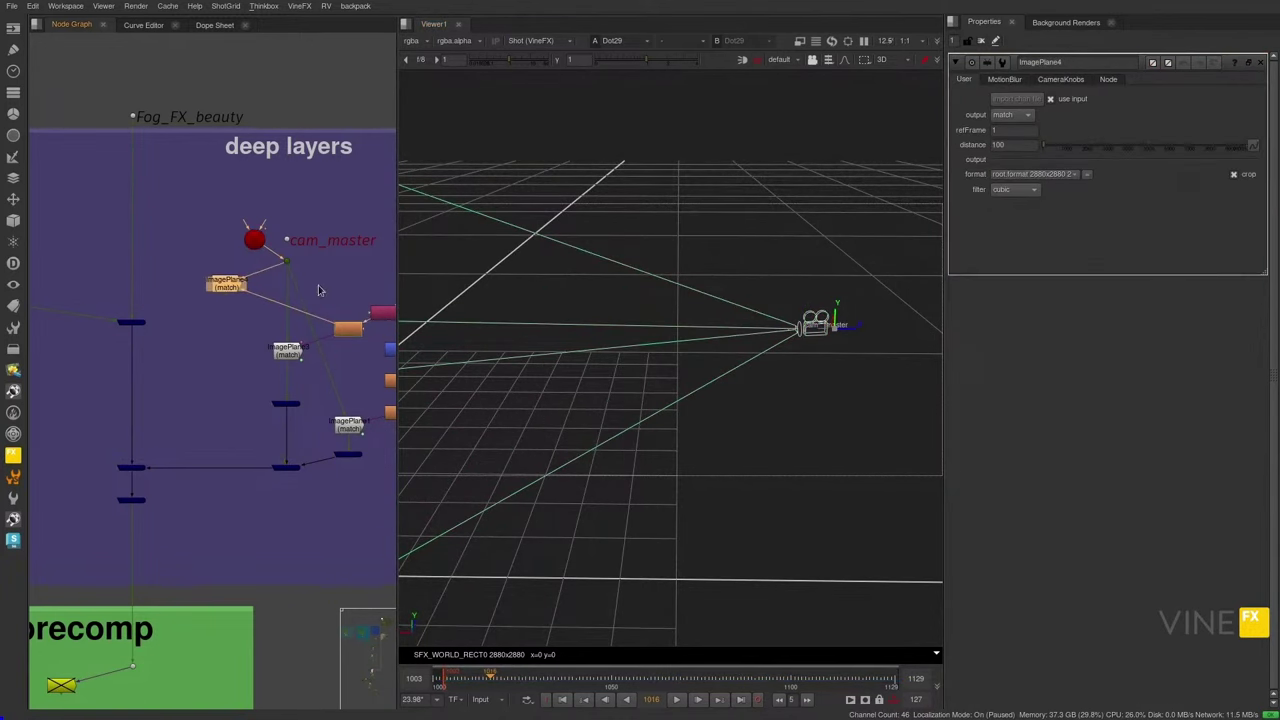
# - Compare the Blur21 and Blur30 roto mattes that feed the image planes in the deep layers backdrop
pyautogui.moveTo(320, 289); pyautogui.dragTo(254, 294, button='middle')
pyautogui.click(288, 339)
pyautogui.press('1')
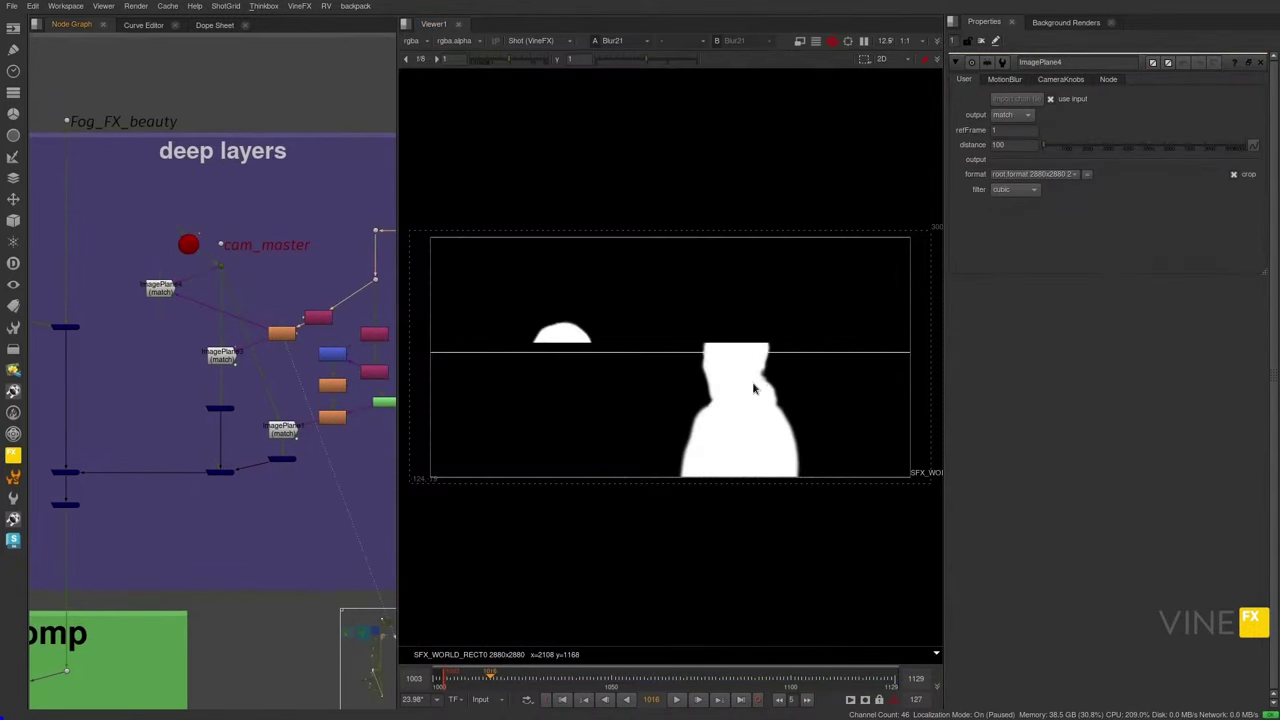
pyautogui.click(337, 418)
pyautogui.press('1')
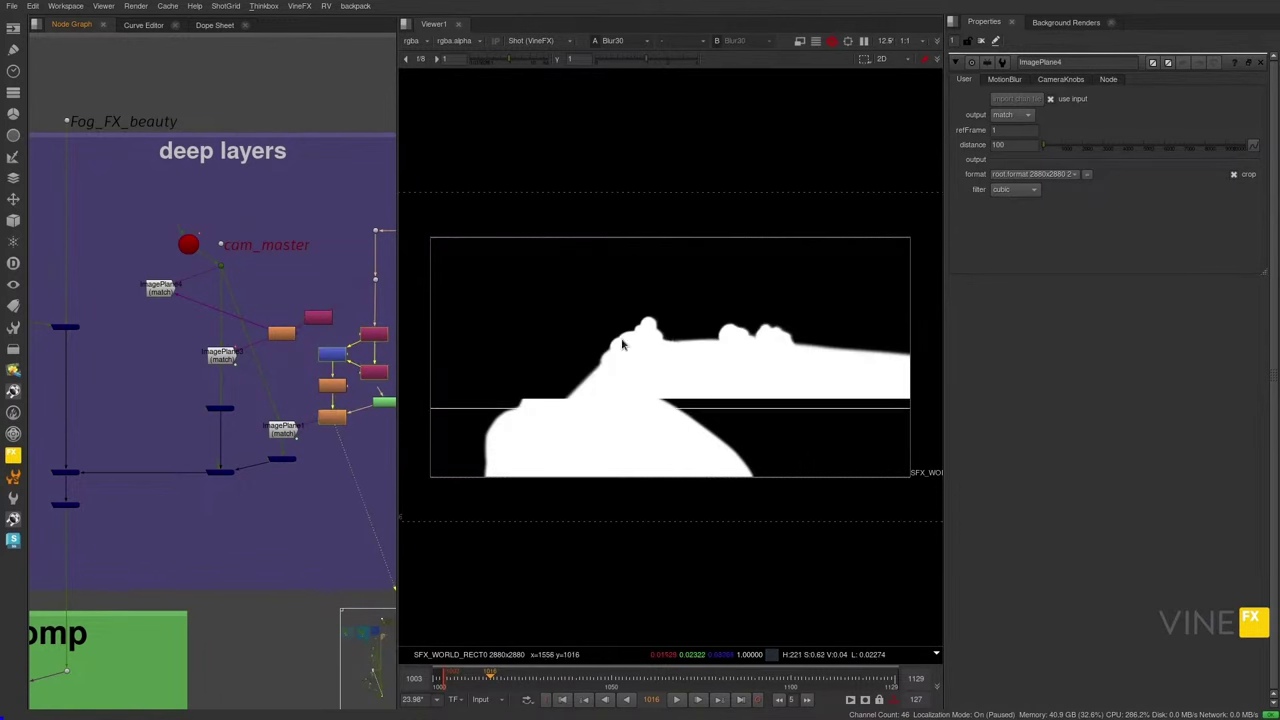
pyautogui.press('1')
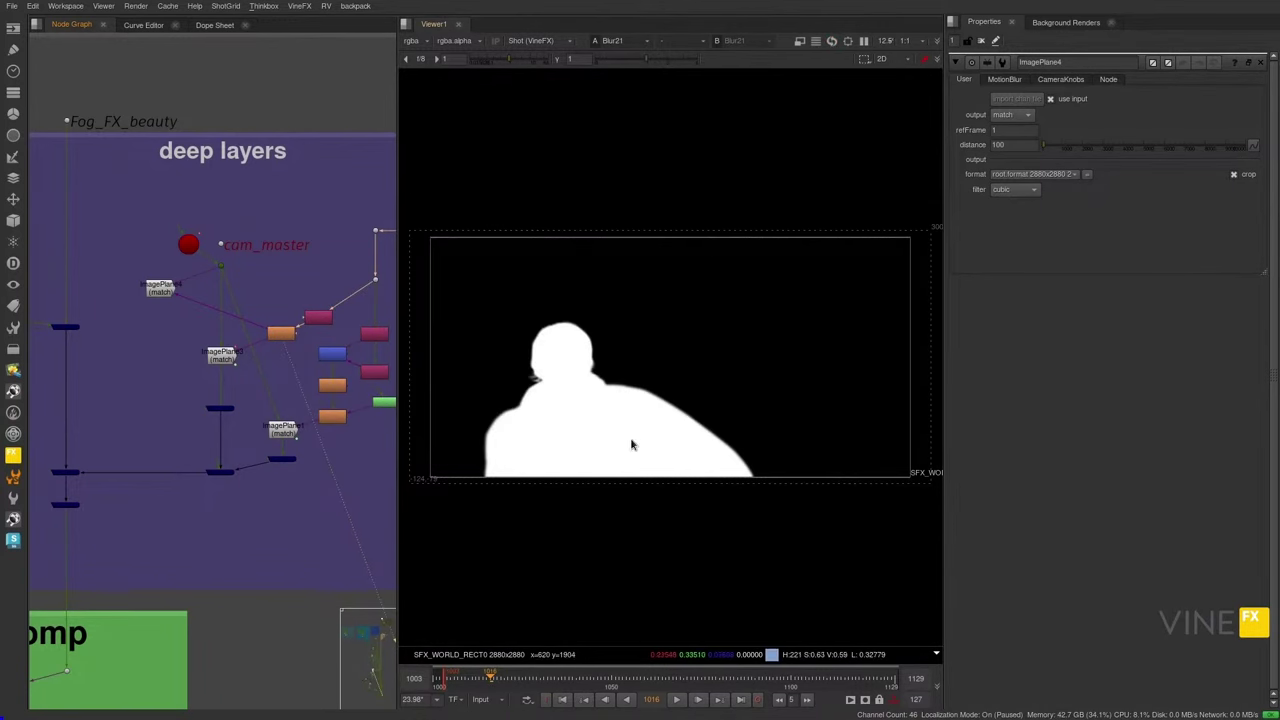
pyautogui.click(340, 422)
pyautogui.press('1')
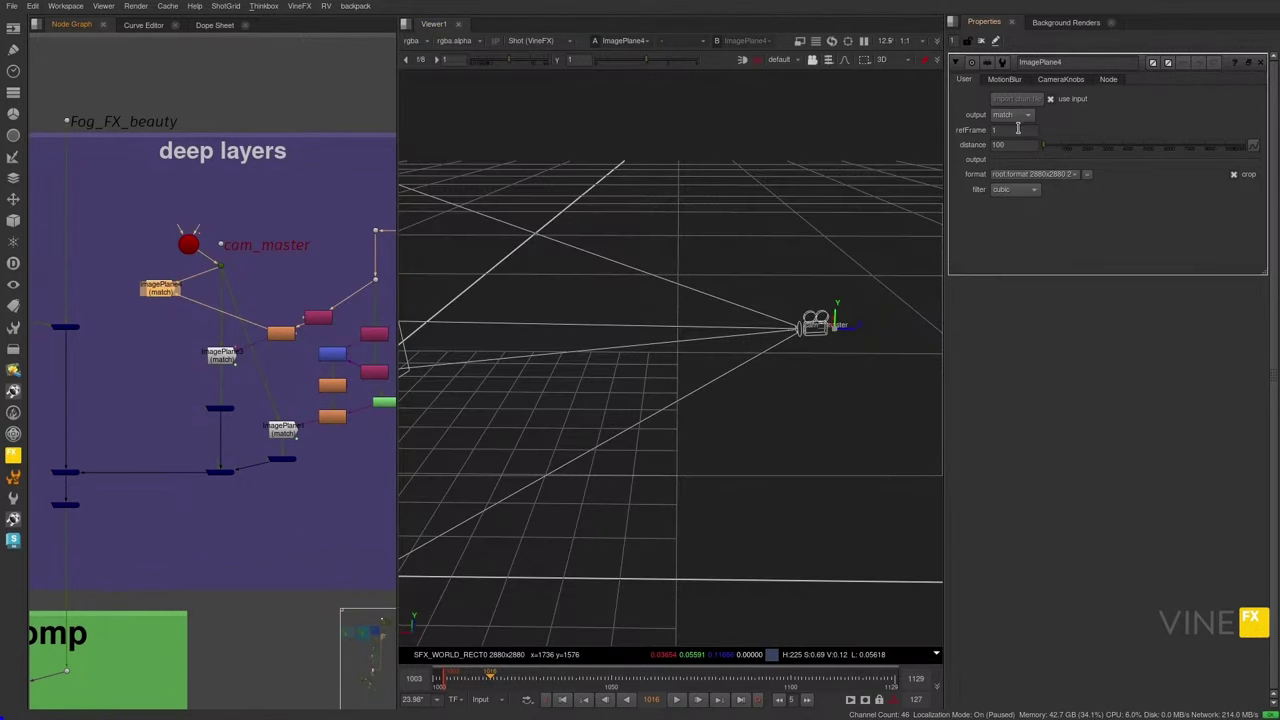
# - Set the refFrame of ImagePlane4 to 1001 and inspect the projected plane in 3D
pyautogui.moveTo(1018, 129); pyautogui.dragTo(899, 117)
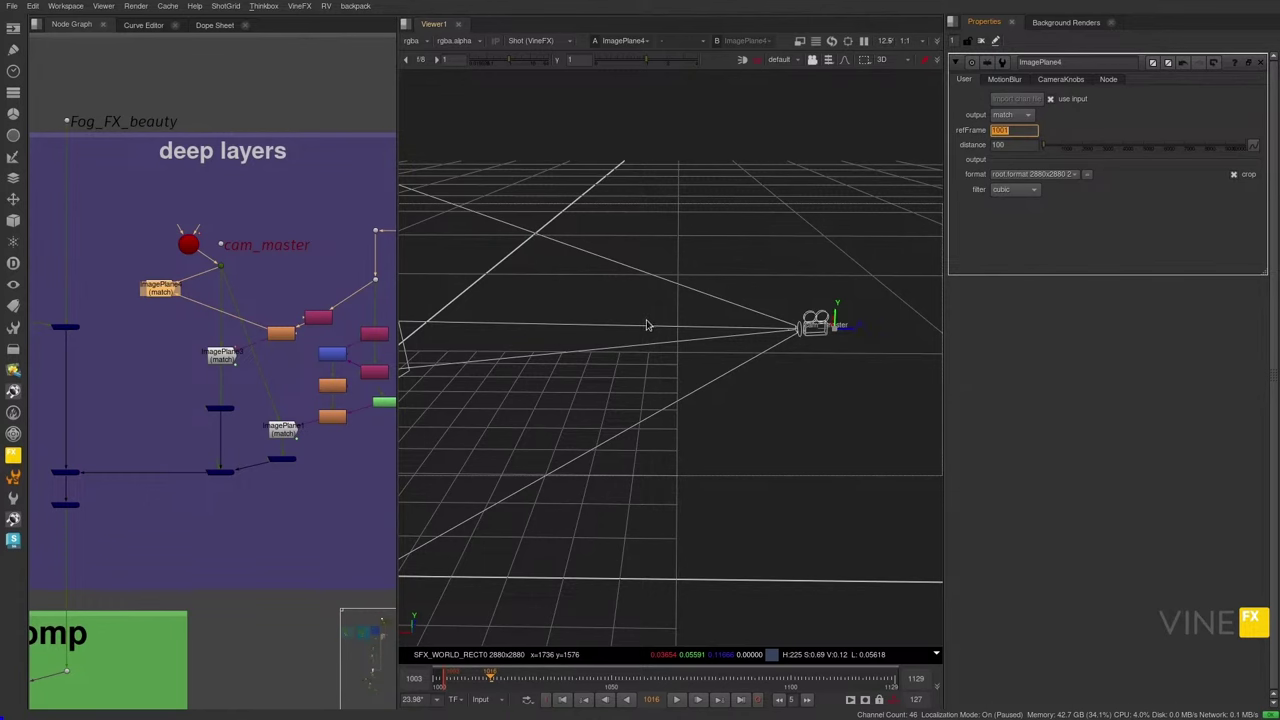
pyautogui.keyDown('ctrl'); pyautogui.moveTo(646, 322); pyautogui.dragTo(559, 328); pyautogui.keyUp('ctrl')
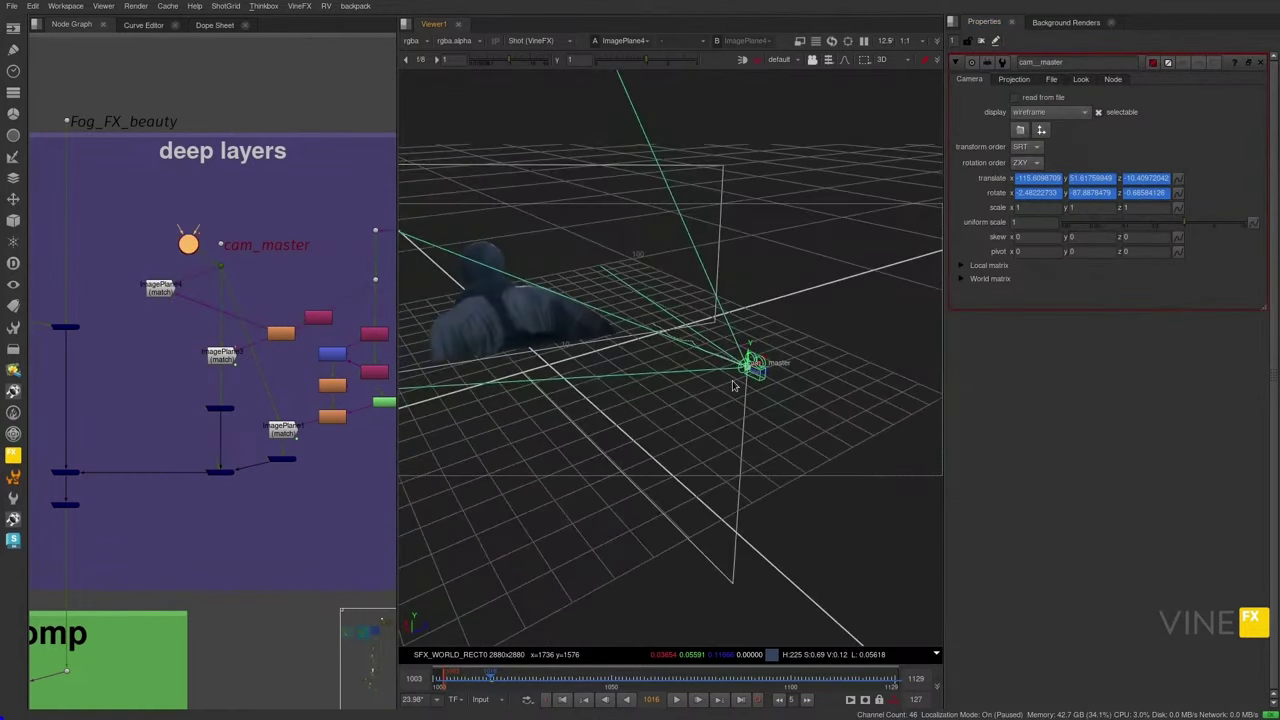
# - Set the refFrame of ImagePlane4 to 1076 and check the projected matte at earlier frames such as 1029
pyautogui.doubleClick(158, 288)
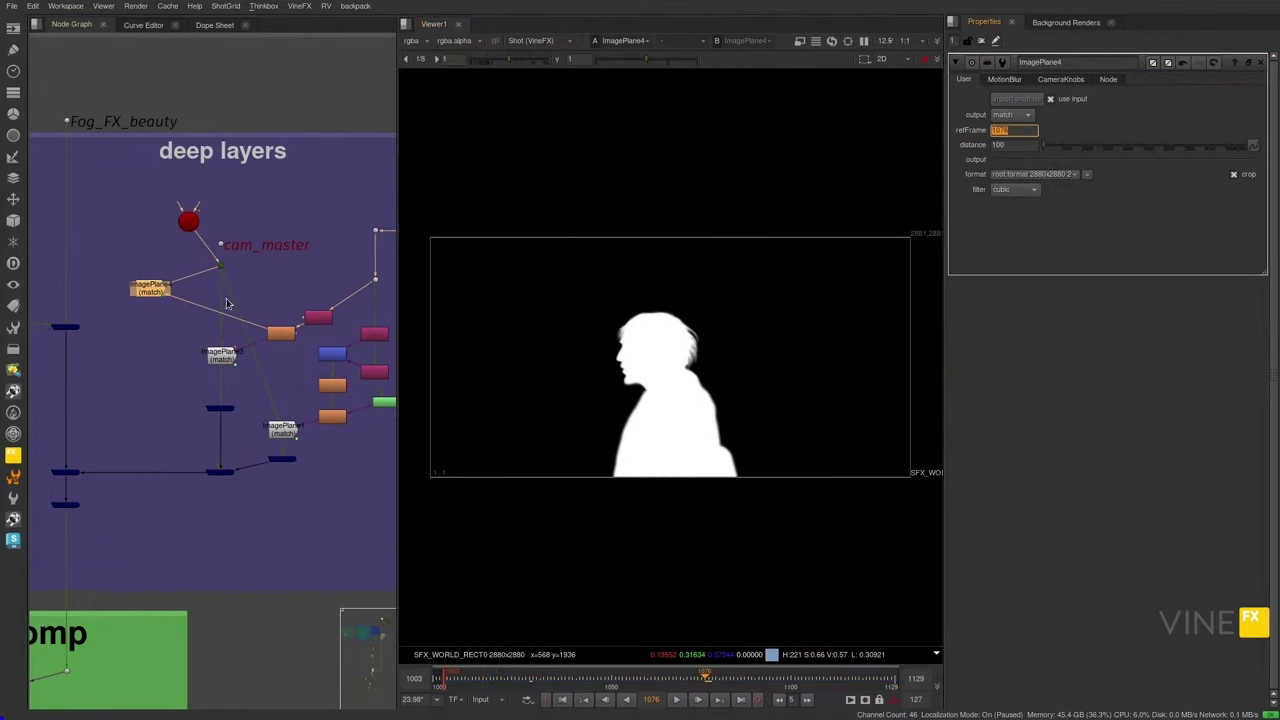
pyautogui.click(1011, 131)
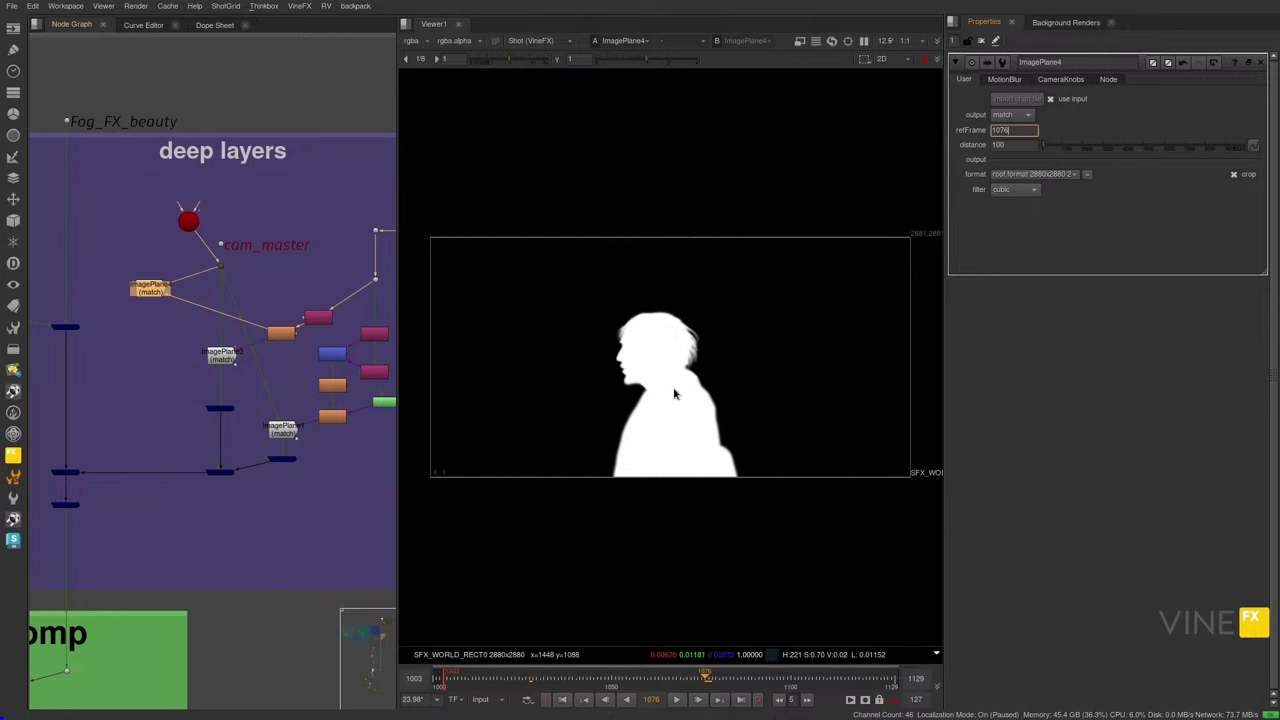
pyautogui.click(644, 680)
pyautogui.click(539, 681)
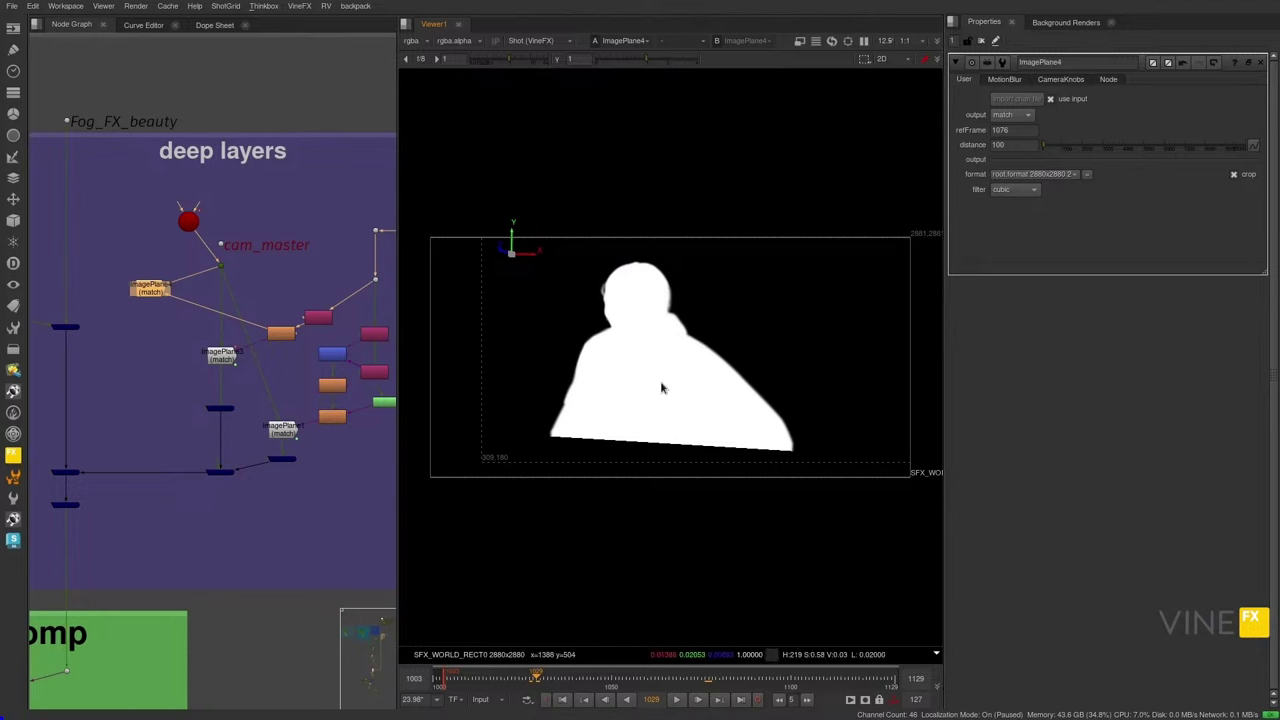
pyautogui.doubleClick(1025, 131)
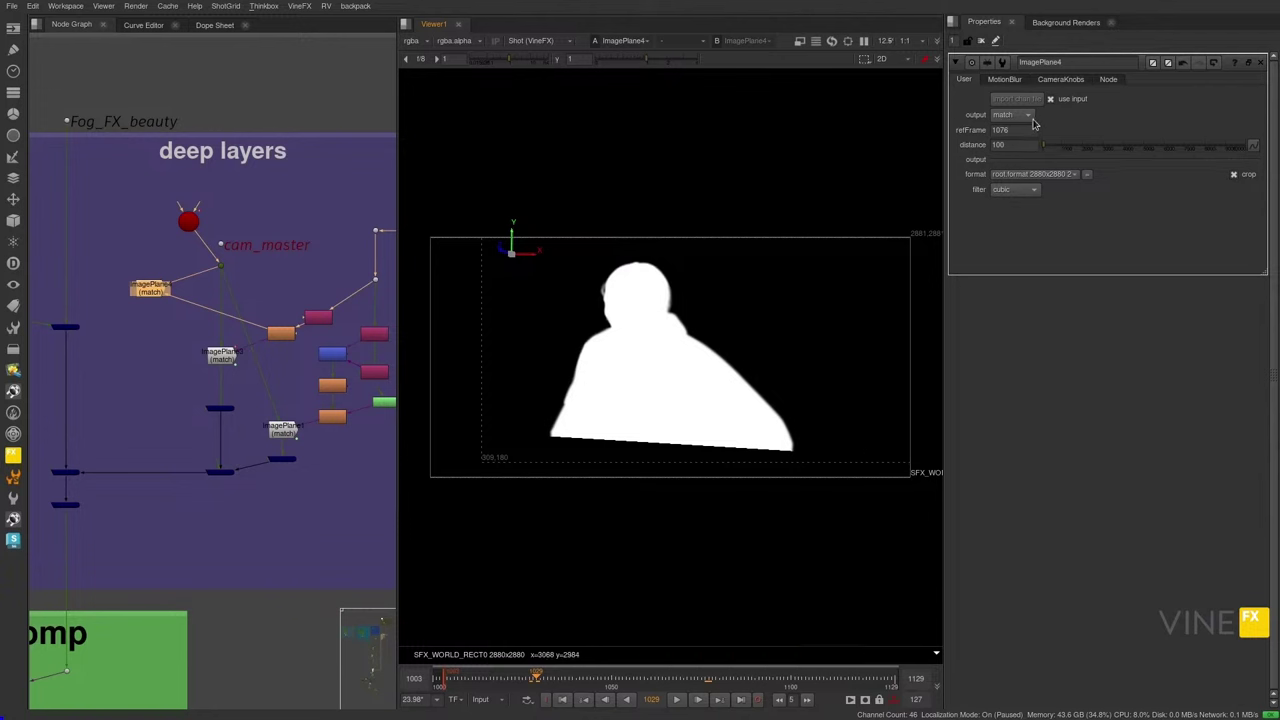
# - Drive the refFrame of ImagePlane4 with an expression following the current frame, and scrub the timeline to check the projection against cam_master in 3D
pyautogui.press('=')
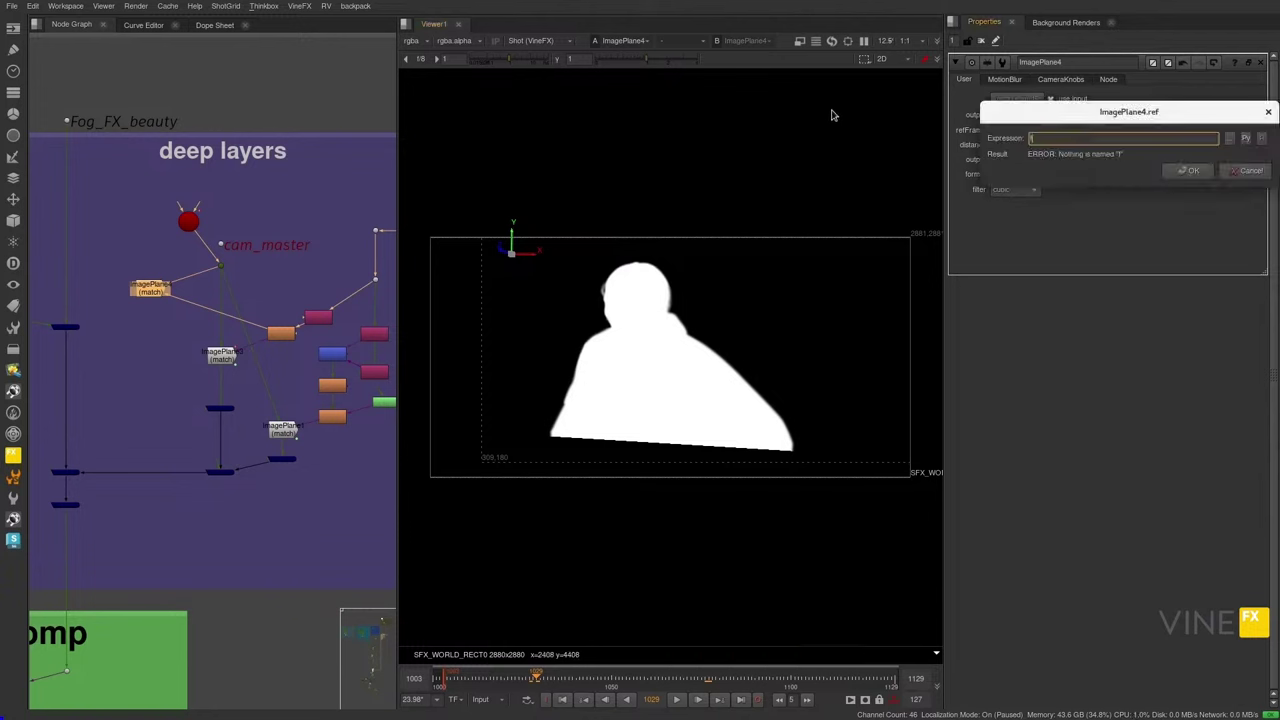
pyautogui.click(1190, 171)
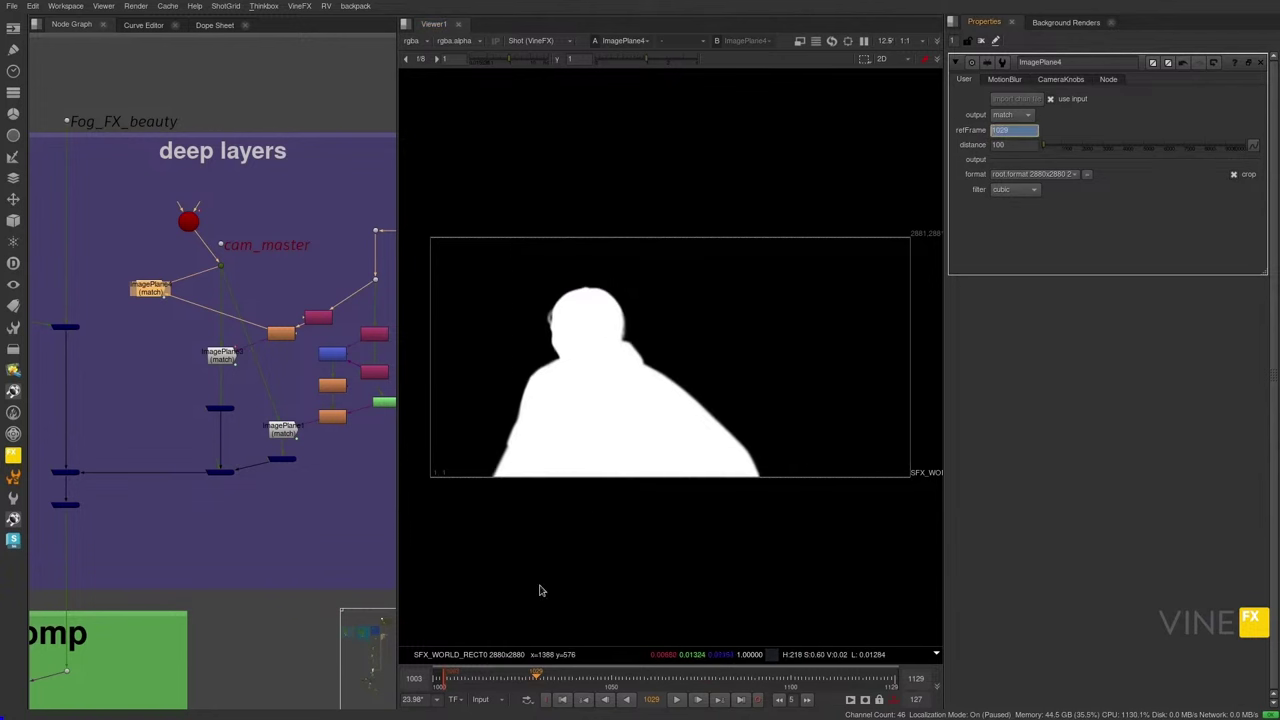
pyautogui.doubleClick(191, 223)
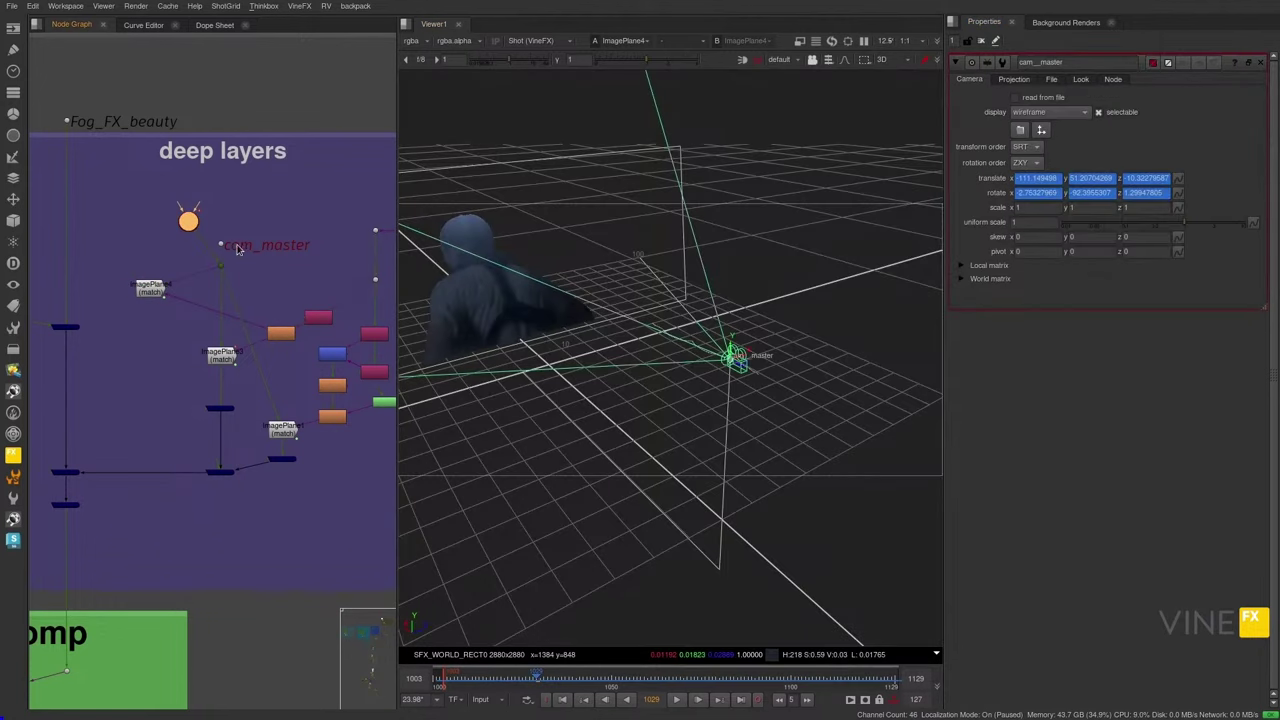
pyautogui.keyDown('ctrl'); pyautogui.moveTo(659, 377); pyautogui.dragTo(715, 376); pyautogui.keyUp('ctrl')
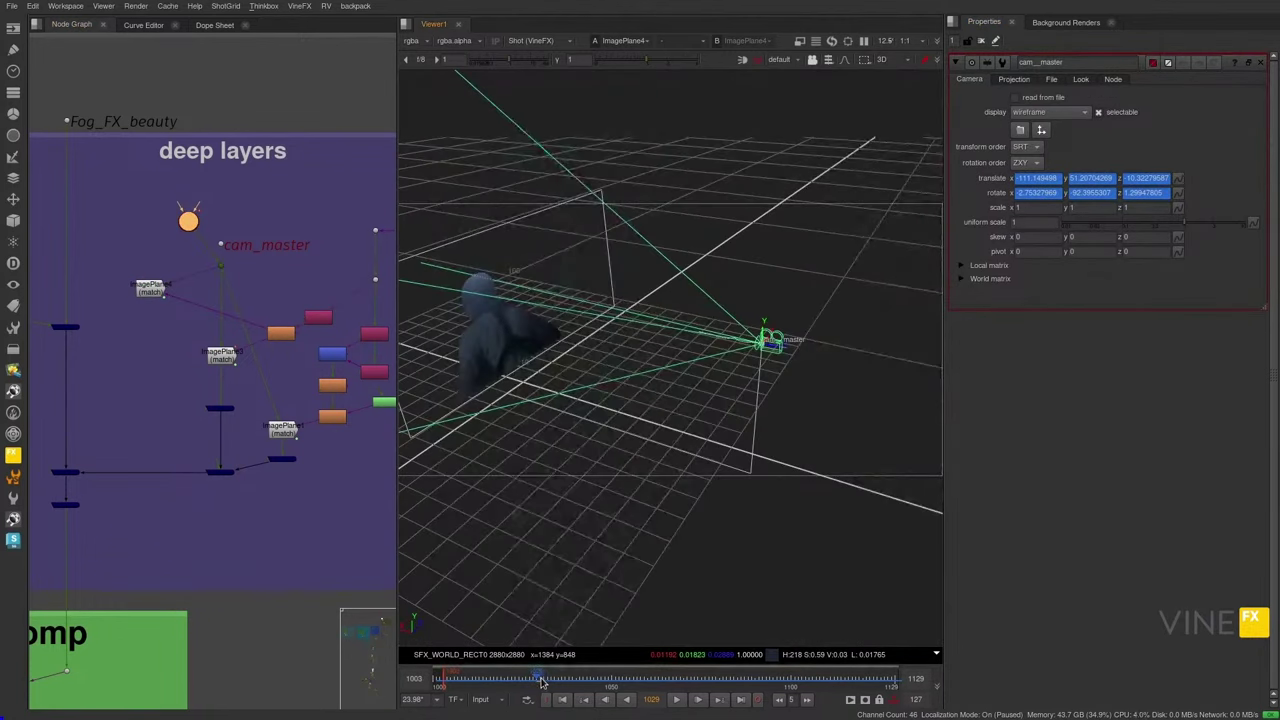
pyautogui.moveTo(545, 683); pyautogui.dragTo(710, 647)
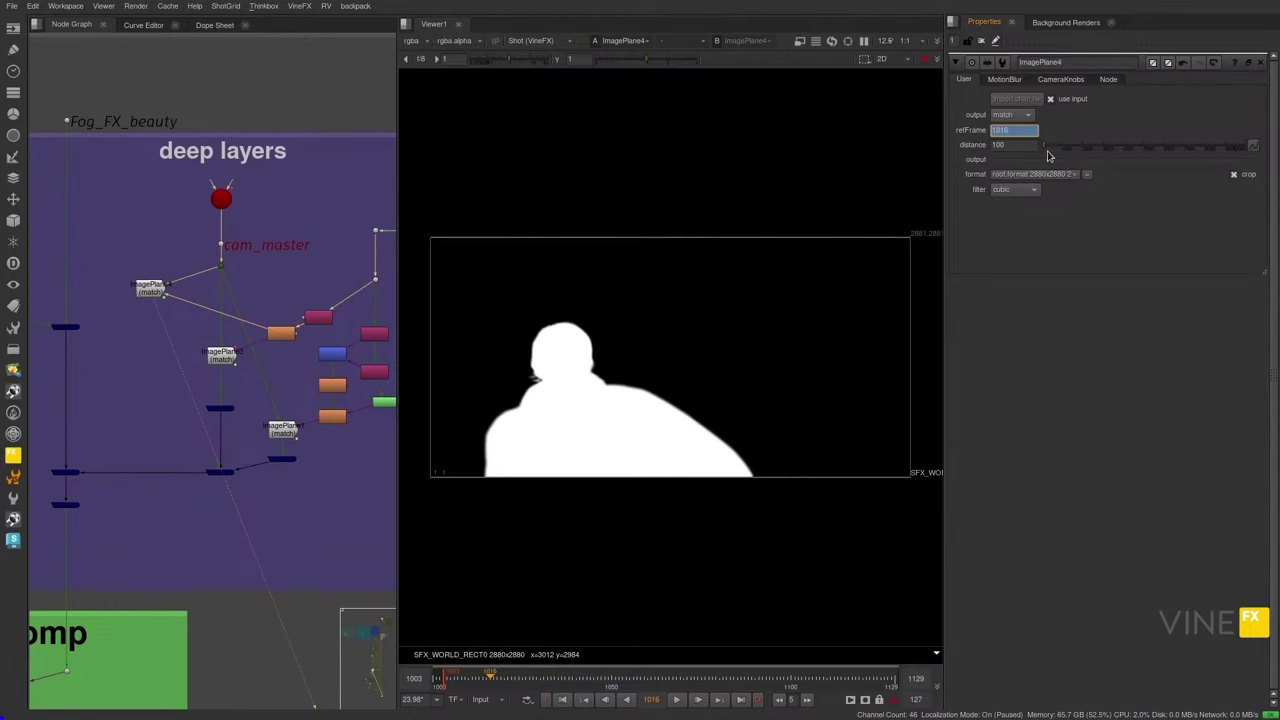
# - Set the distance of ImagePlane4 to 700 and inspect the projected plane from another angle in 3D
pyautogui.moveTo(1047, 150); pyautogui.dragTo(1066, 152)
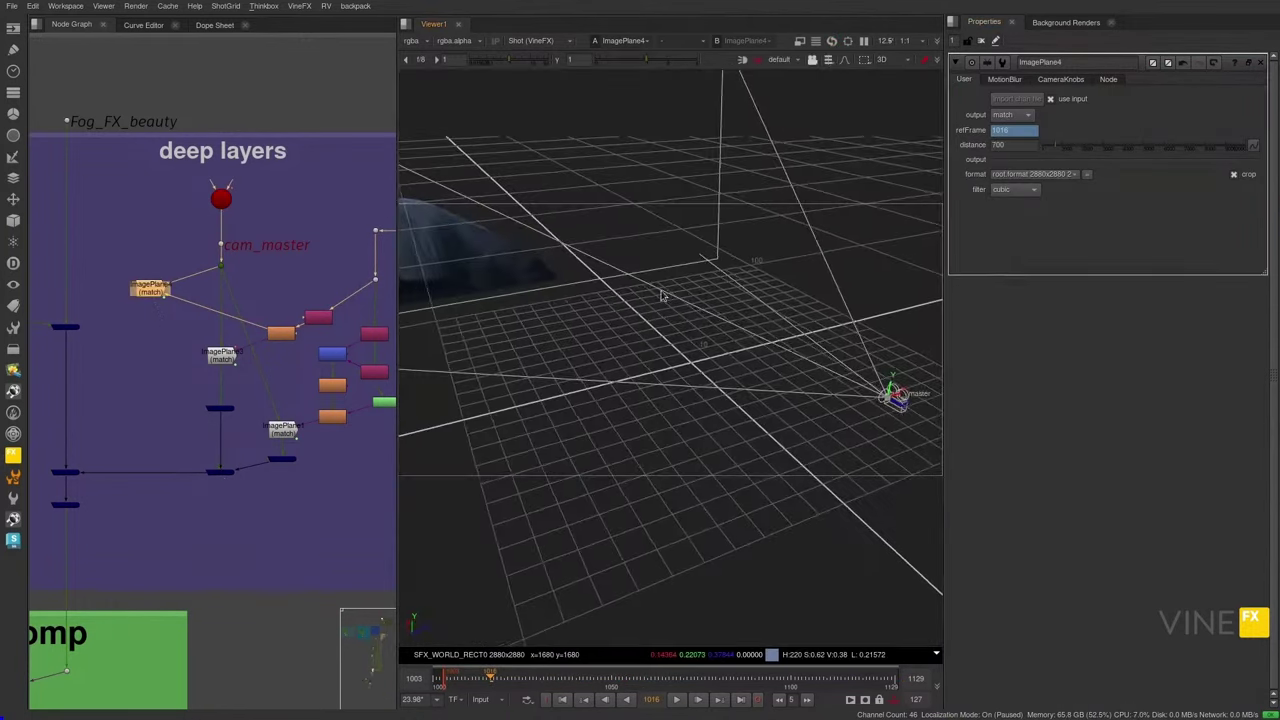
pyautogui.keyDown('ctrl'); pyautogui.moveTo(663, 291); pyautogui.dragTo(547, 292); pyautogui.keyUp('ctrl')
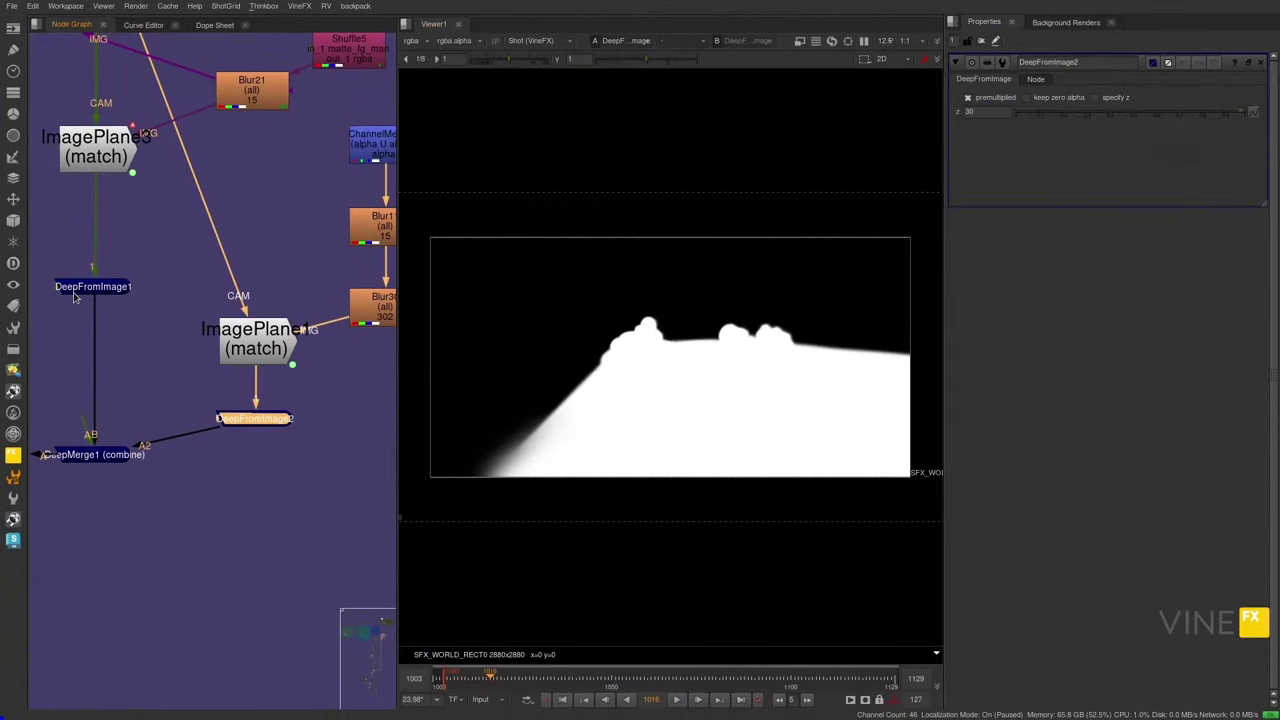
# - Compare the DeepFromImage1 and DeepFromImage2 layers, and examine the held-out fog alpha with the viewer gamma at 3.05
pyautogui.click(110, 290)
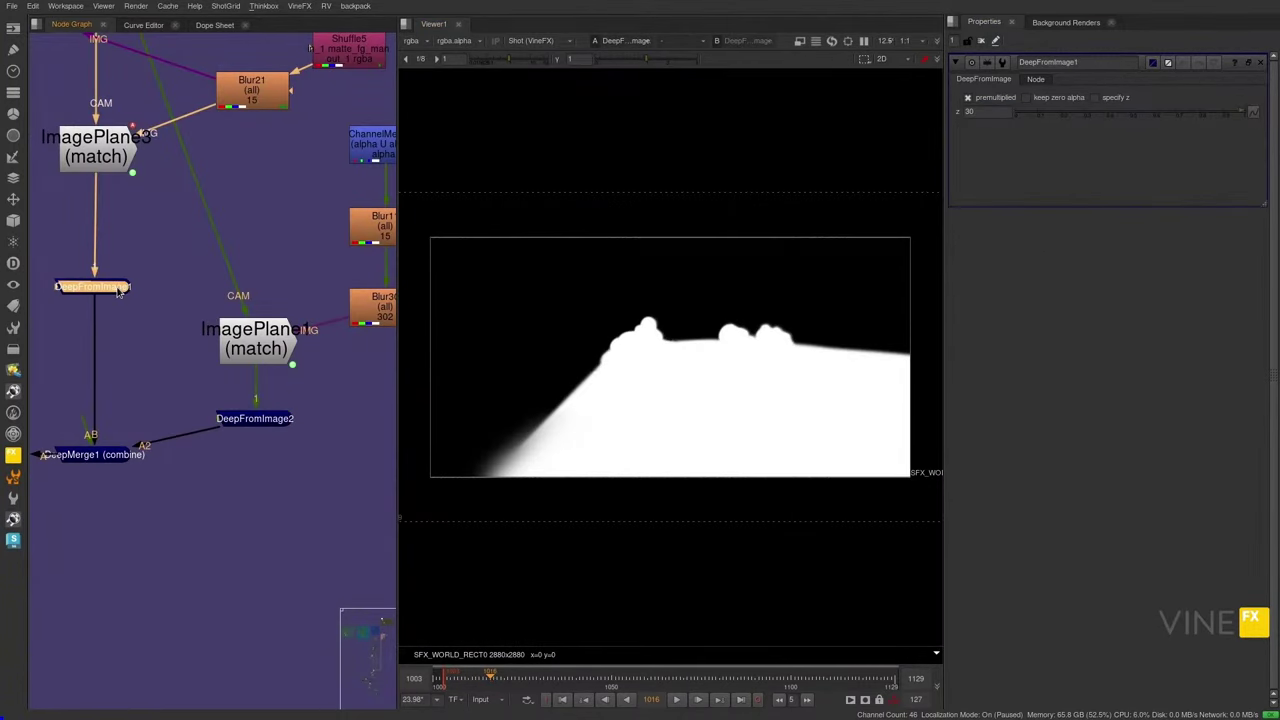
pyautogui.click(276, 419)
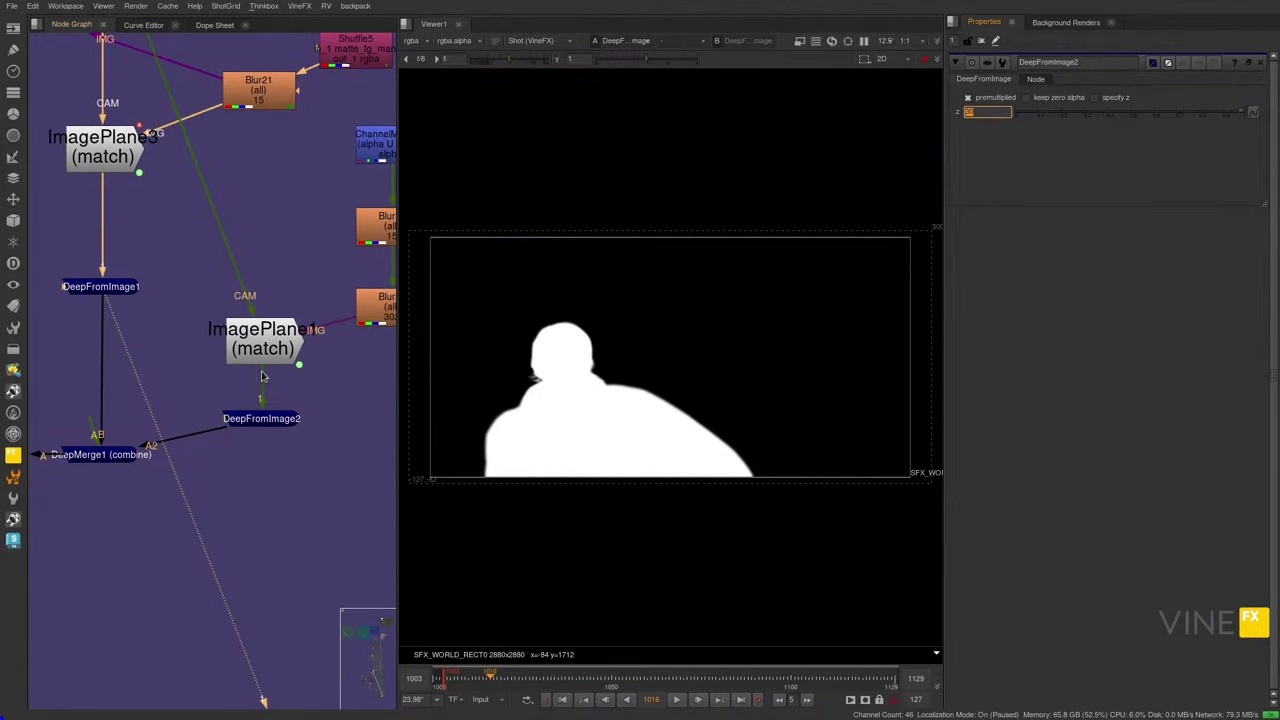
pyautogui.scroll(-5, 183, 343)
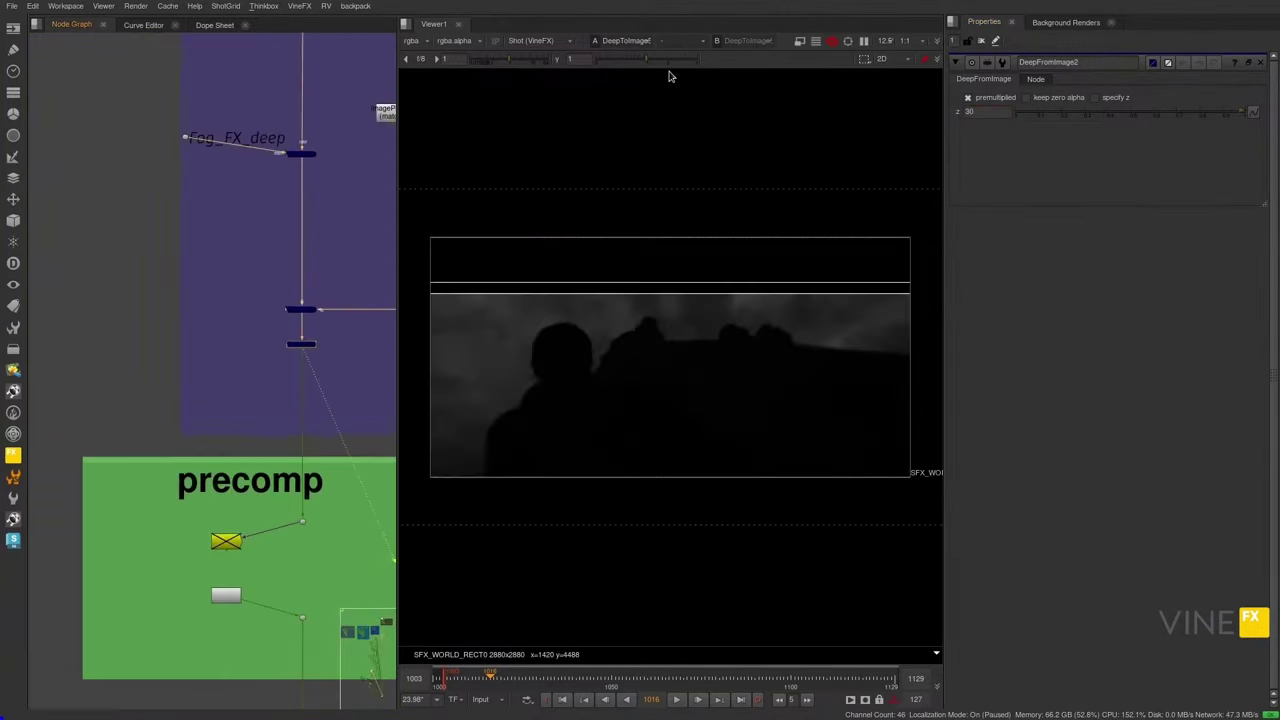
pyautogui.moveTo(651, 62); pyautogui.dragTo(686, 67)
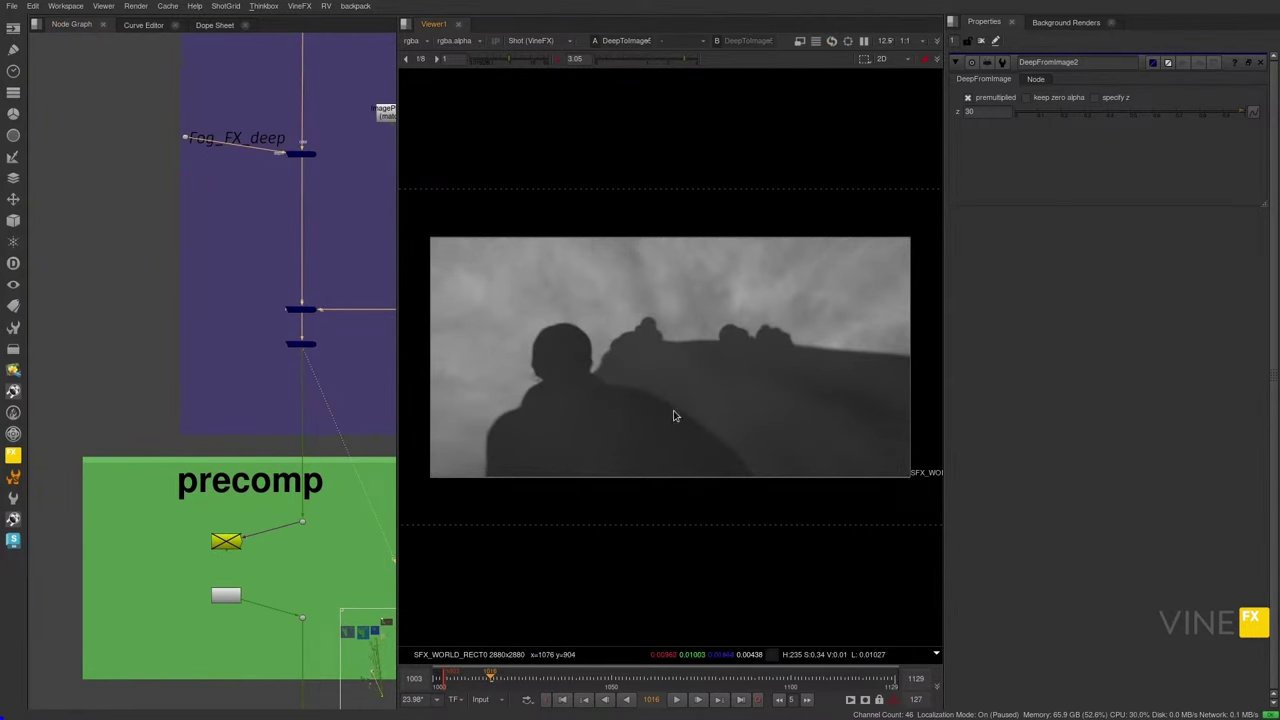
# - Play back the precomped fog render to review the man and boat holdouts
pyautogui.scroll(-3, 240, 350)
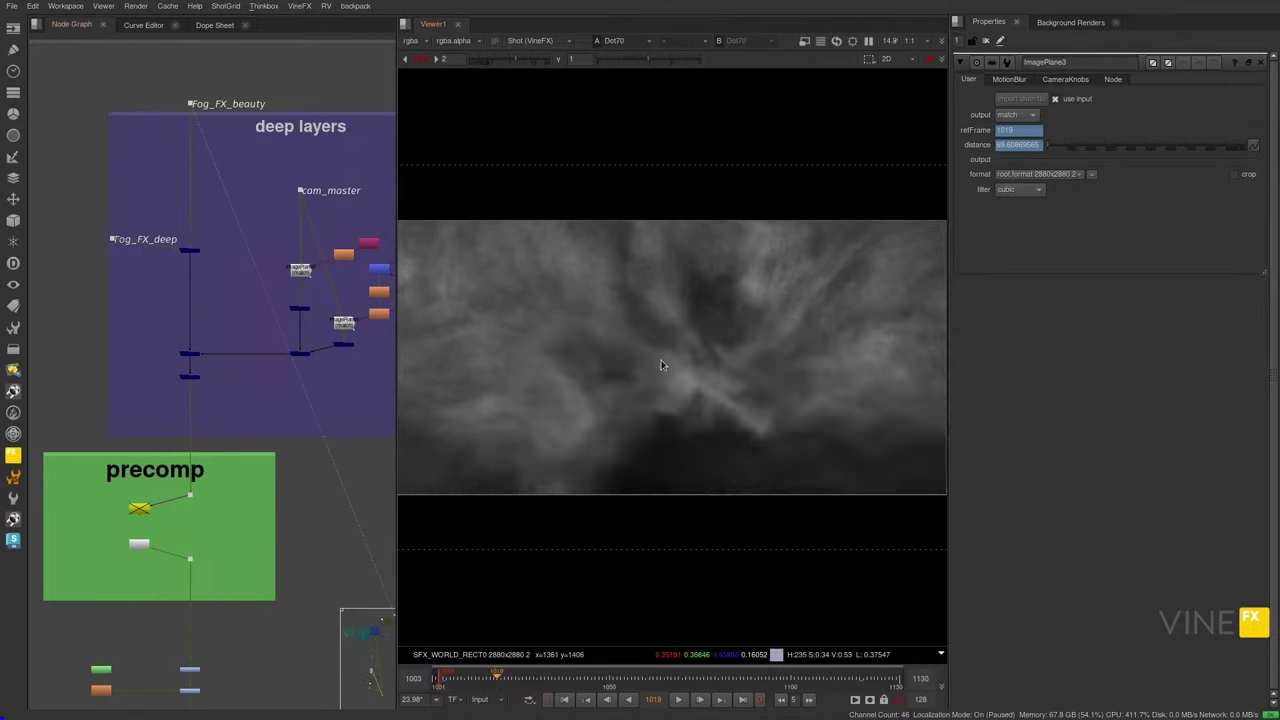
pyautogui.press('l')
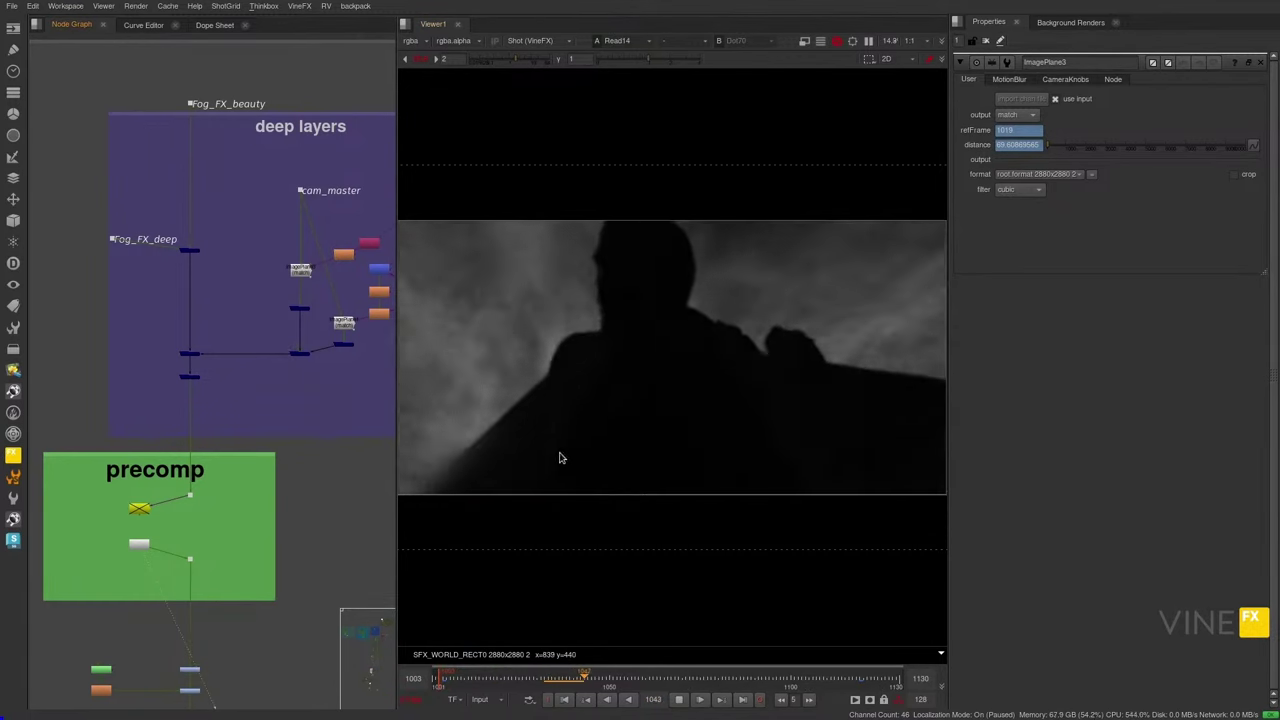
pyautogui.press('k')
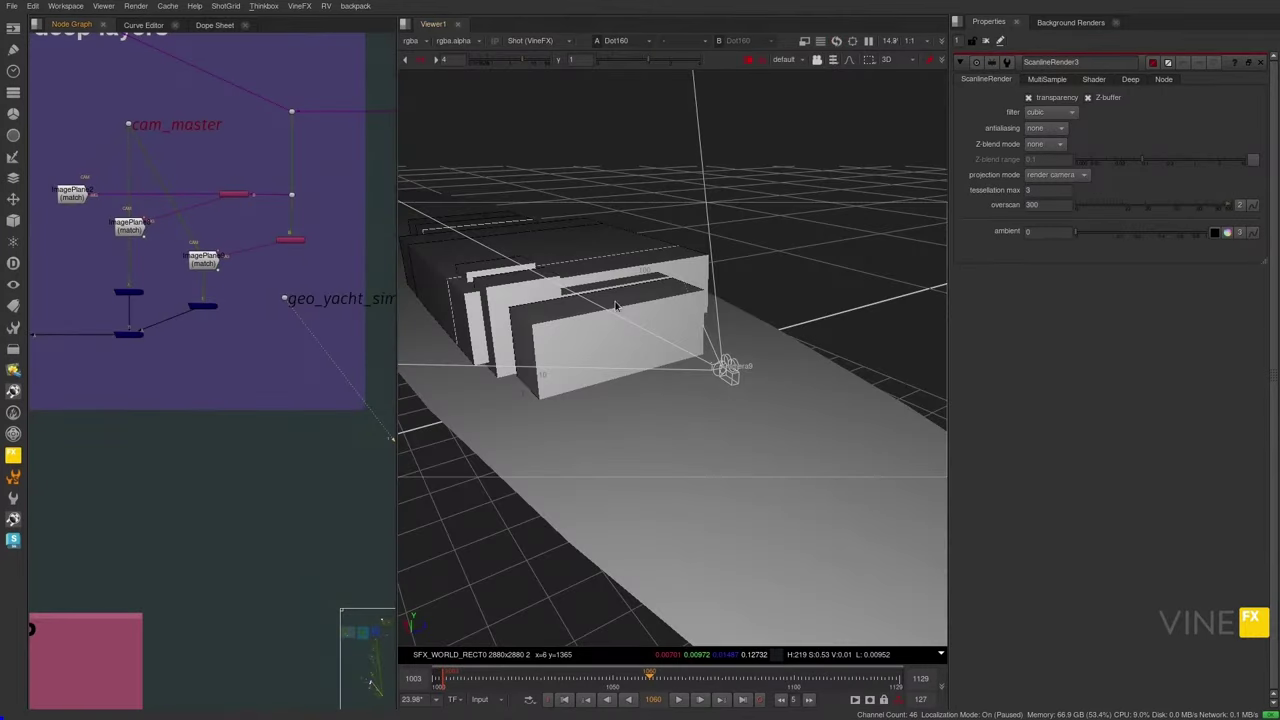
# - Inspect the yacht geometry and the ImagePlane8 matte projection from several angles in 3D at frame 1060
pyautogui.keyDown('ctrl'); pyautogui.moveTo(549, 286); pyautogui.dragTo(586, 221); pyautogui.keyUp('ctrl')
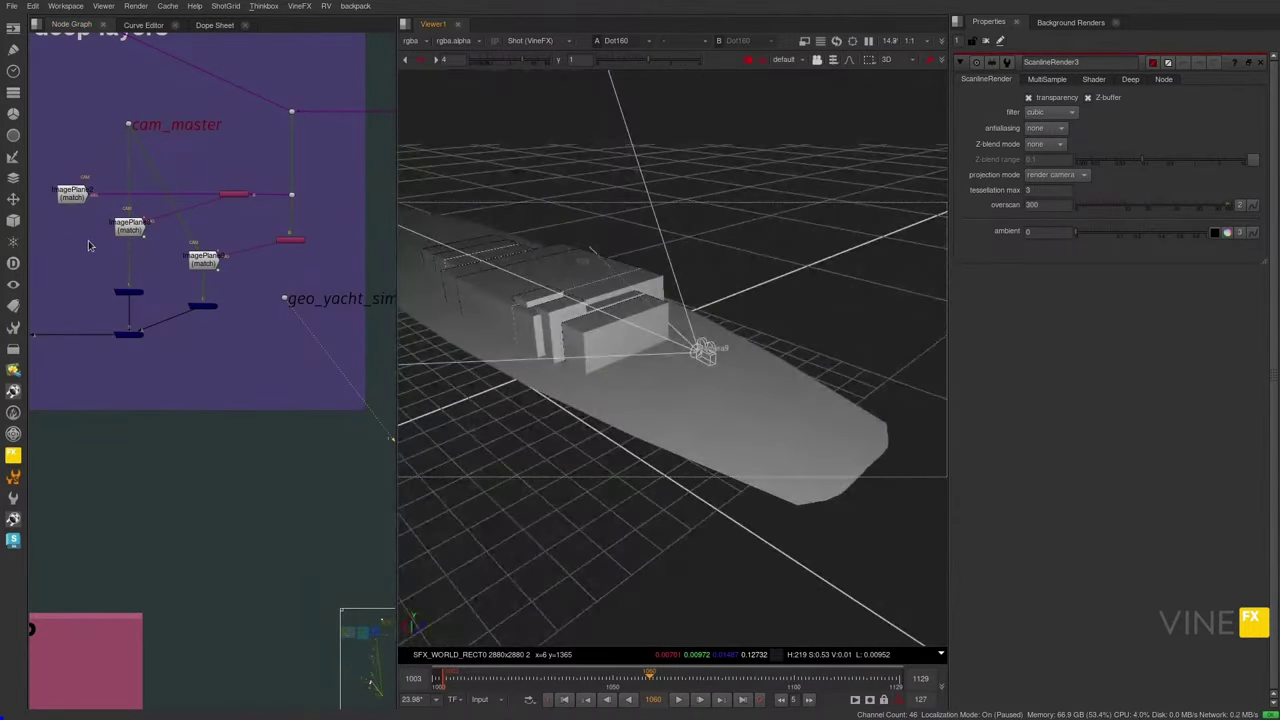
pyautogui.moveTo(190, 227); pyautogui.dragTo(247, 240, button='middle')
pyautogui.moveTo(247, 240); pyautogui.dragTo(246, 252, button='middle')
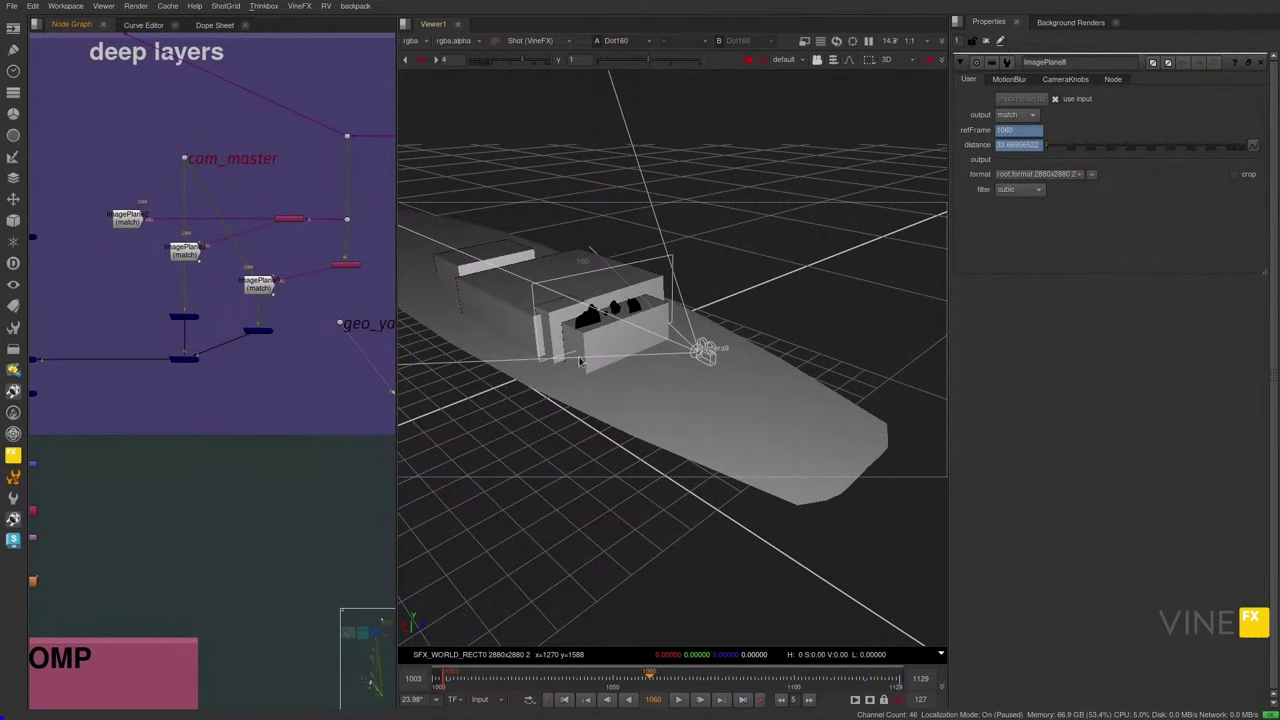
pyautogui.keyDown('ctrl'); pyautogui.moveTo(628, 354); pyautogui.dragTo(738, 312); pyautogui.keyUp('ctrl')
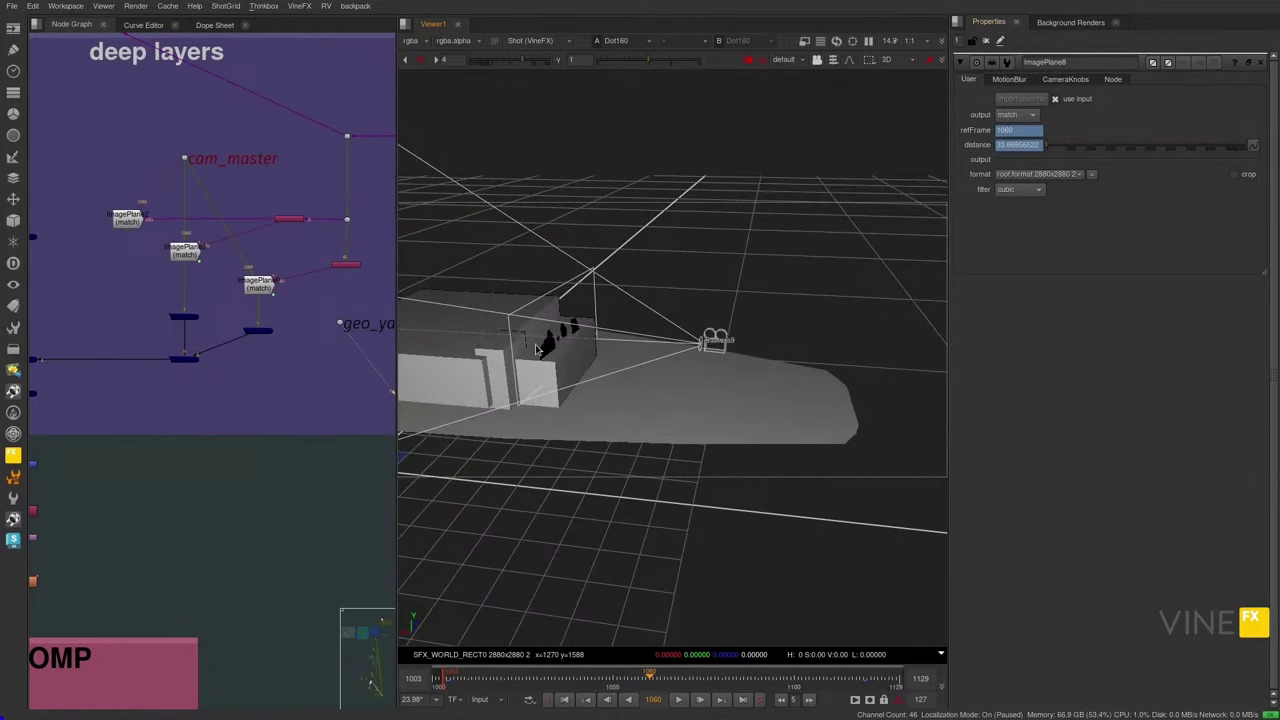
pyautogui.moveTo(613, 364); pyautogui.dragTo(695, 350, button='middle')
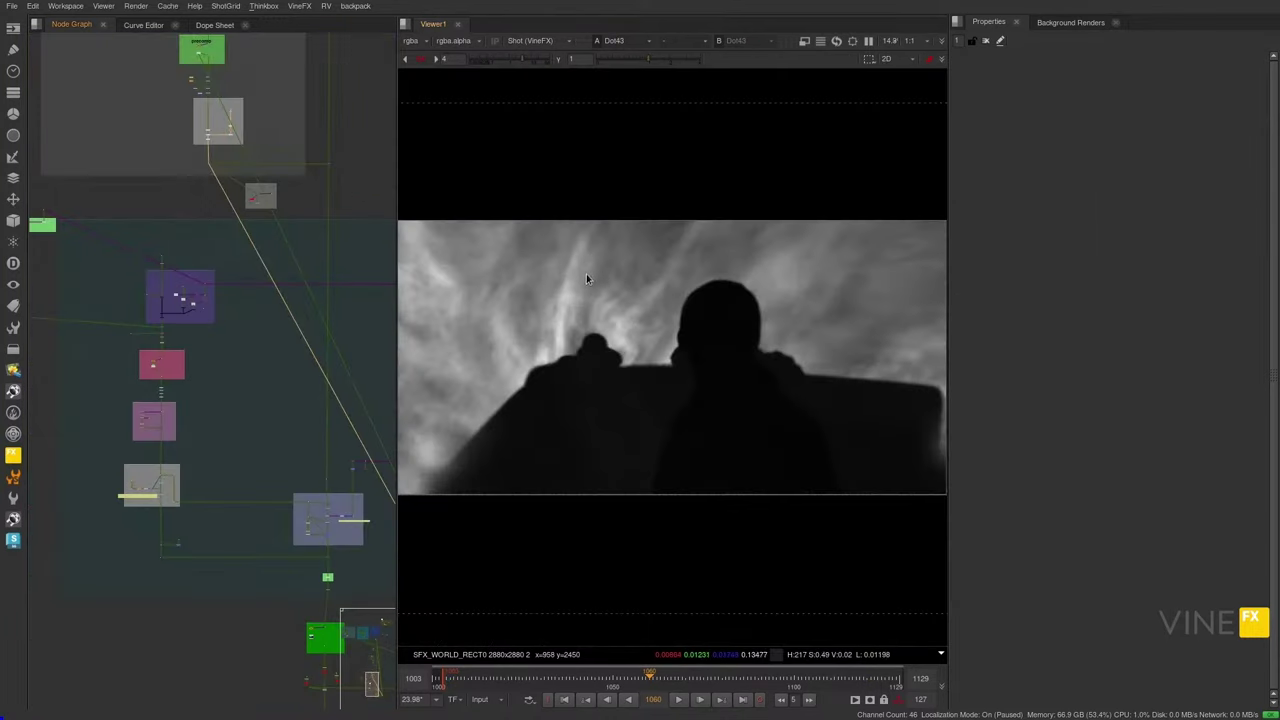
# - Review the rain FX branch during playback and locate the nuke particle rain setup backdrop
pyautogui.keyDown('alt'); pyautogui.moveTo(167, 316); pyautogui.dragTo(291, 309, button='middle'); pyautogui.keyUp('alt')
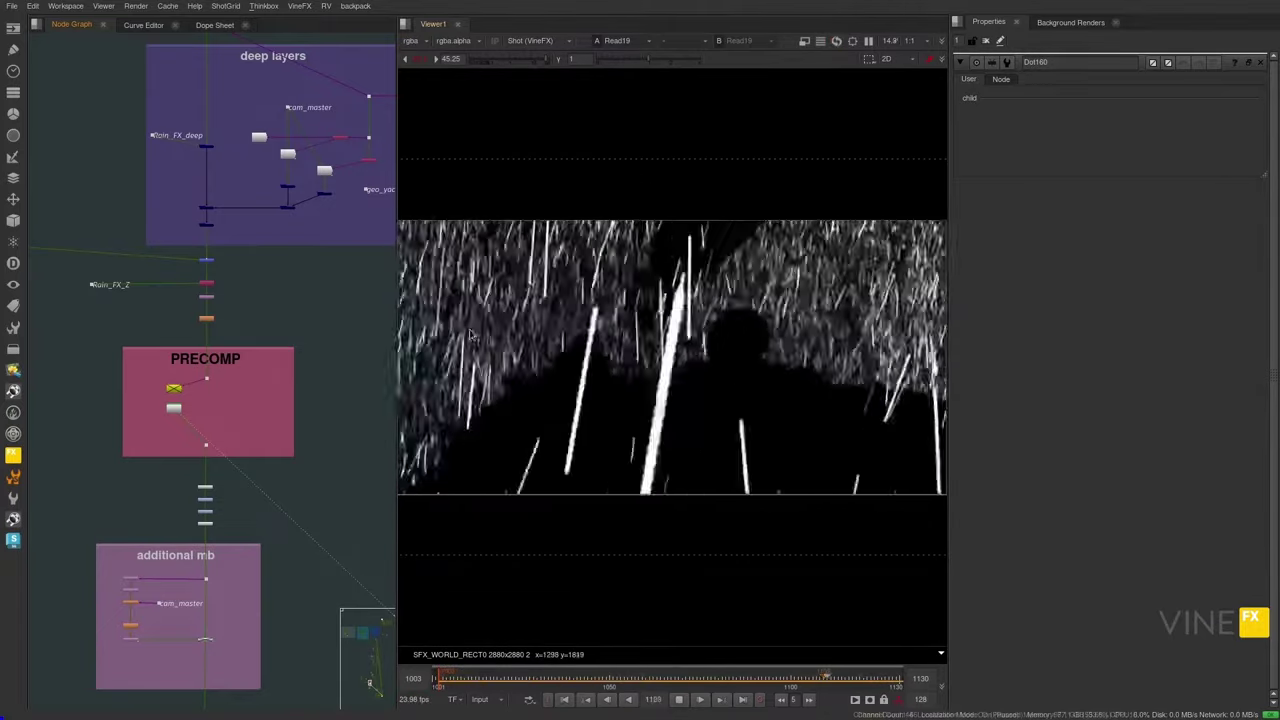
pyautogui.scroll(-3, 225, 302)
pyautogui.scroll(-2, 256, 270)
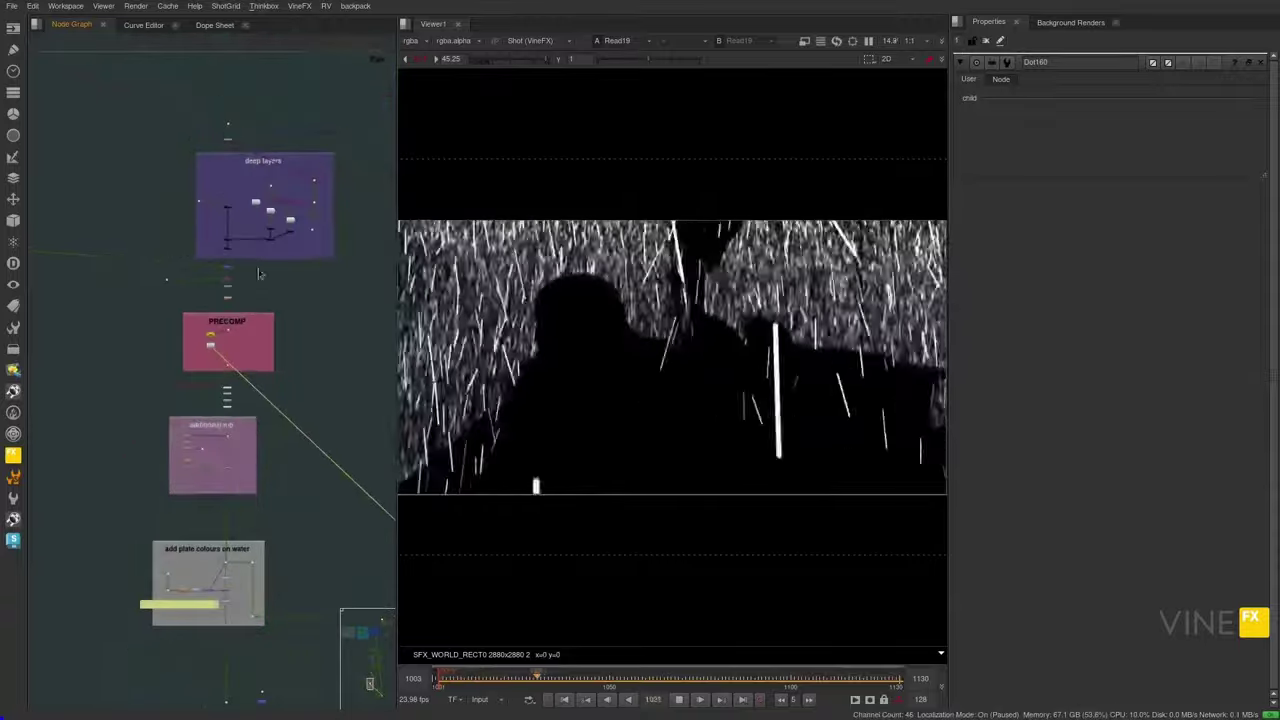
pyautogui.moveTo(195, 90); pyautogui.dragTo(238, 233, button='middle')
pyautogui.moveTo(217, 230); pyautogui.dragTo(394, 416)
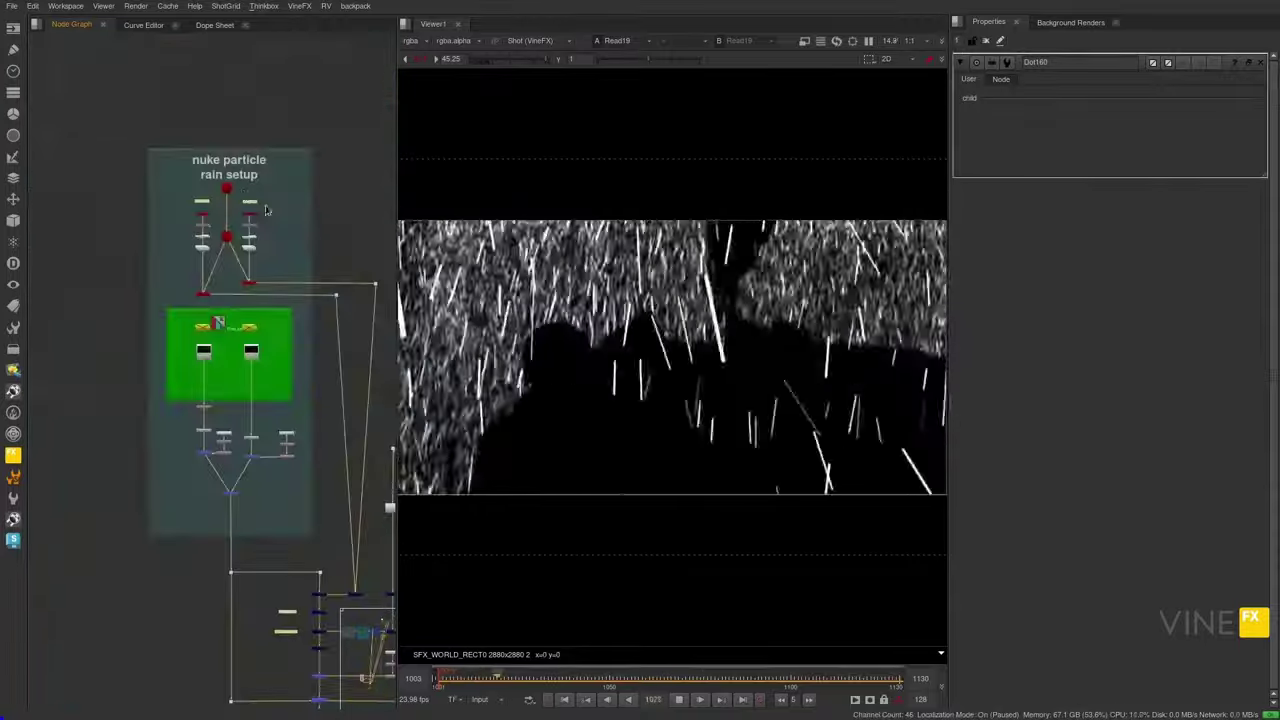
pyautogui.scroll(3, 250, 200)
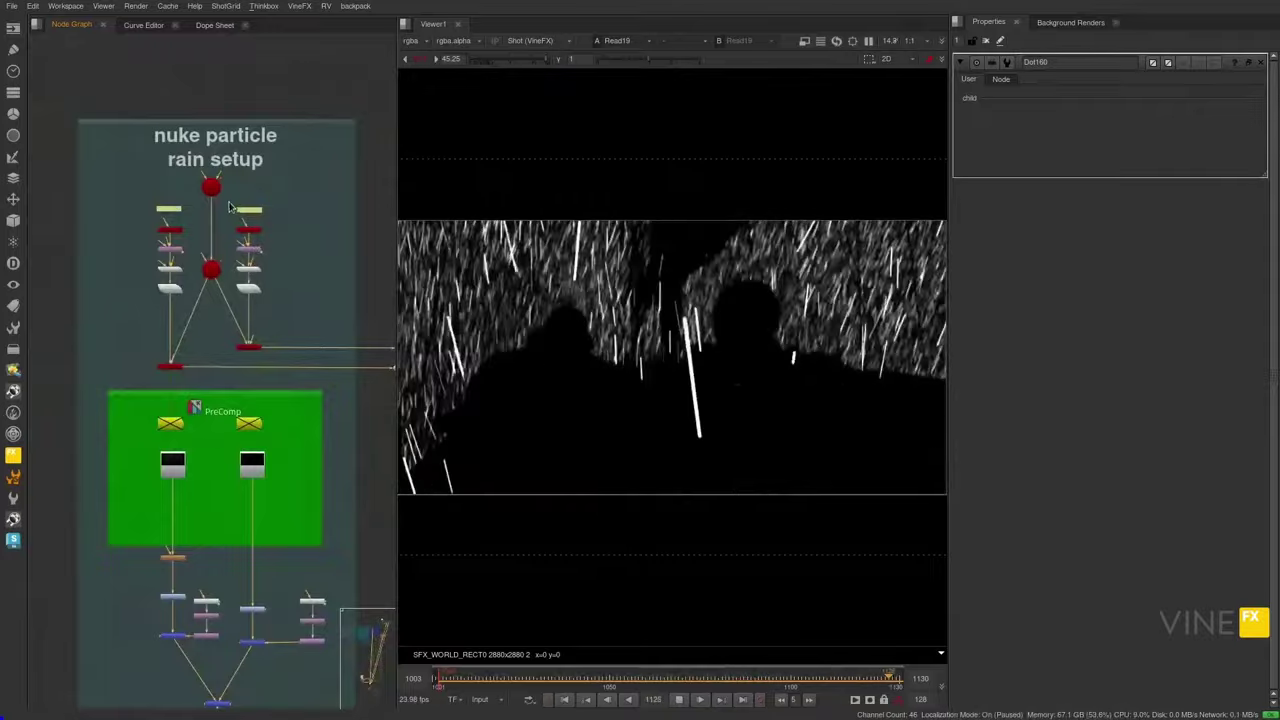
pyautogui.scroll(3, 255, 250)
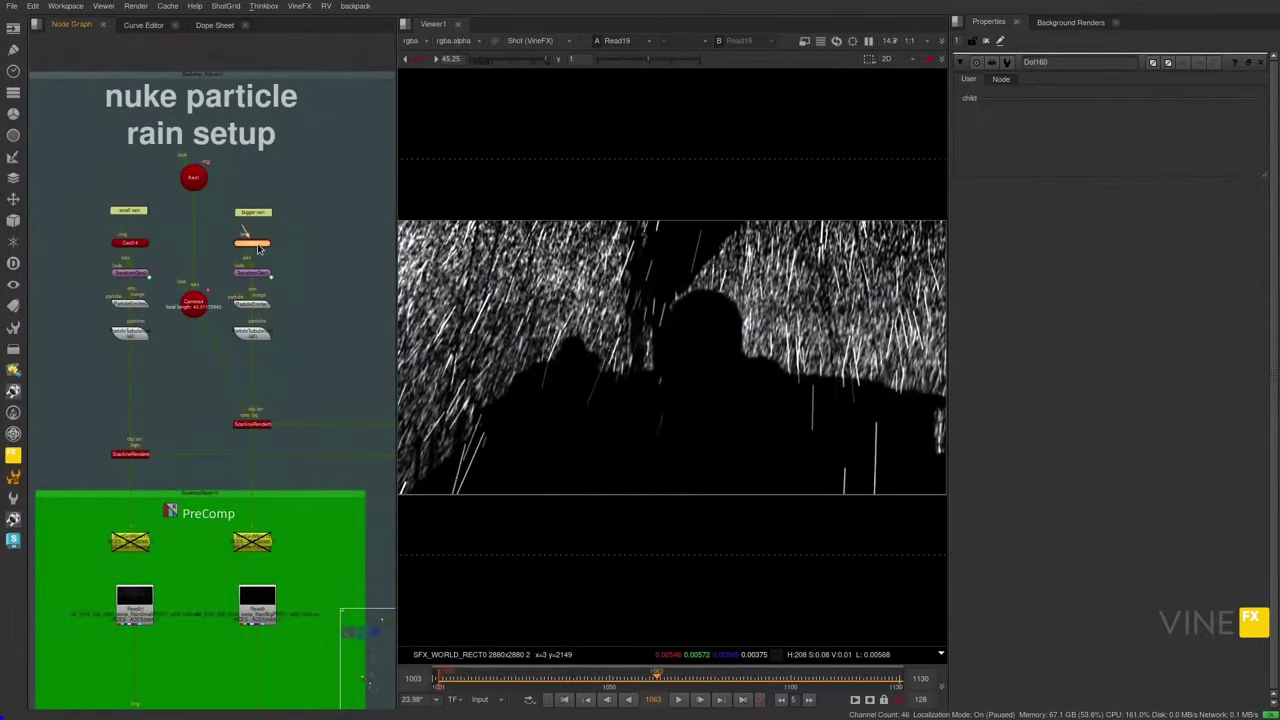
# - View the Card11 emitter in 3D and go through the small rain and bigger rain particle branches and their shared camera
pyautogui.press('1')
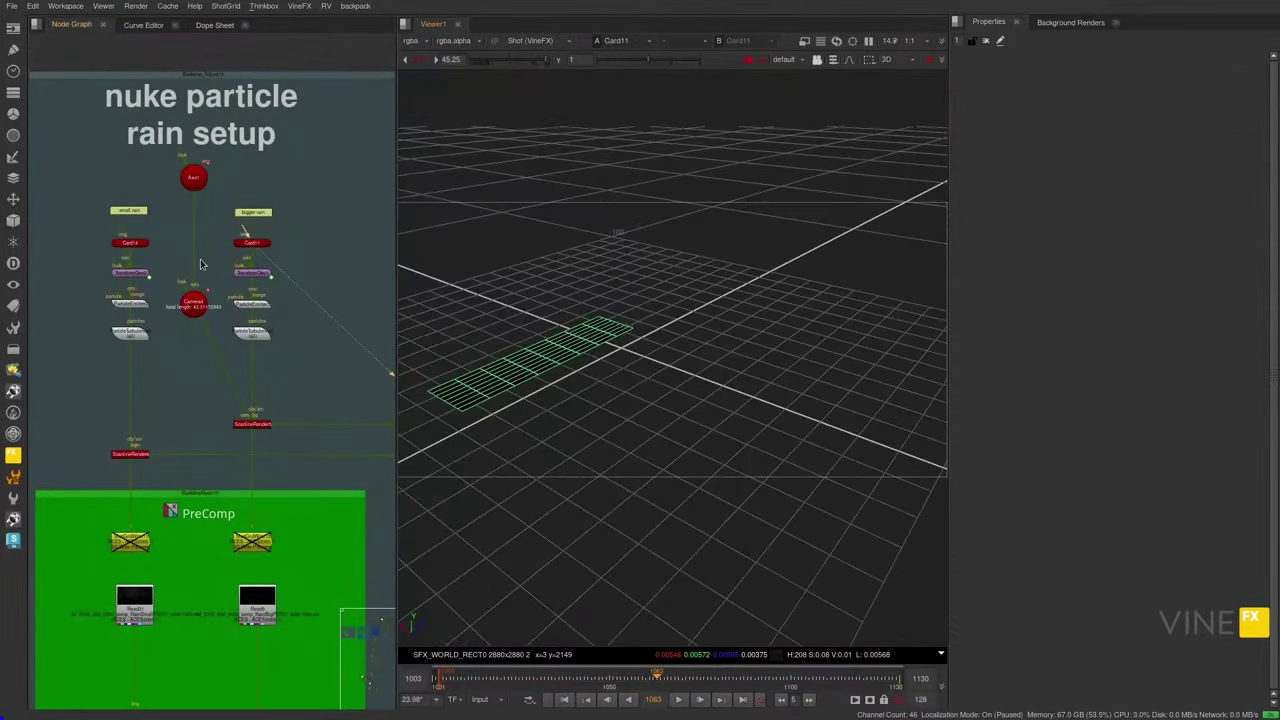
pyautogui.moveTo(300, 224); pyautogui.dragTo(208, 290)
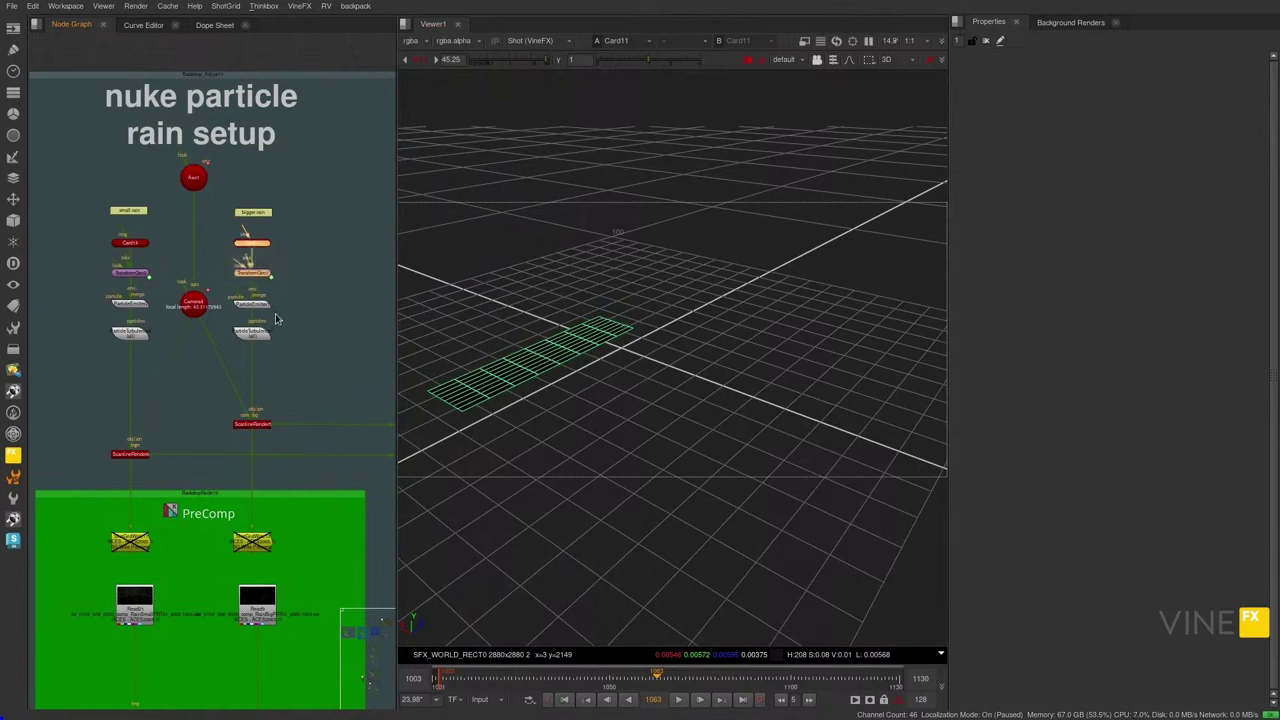
pyautogui.scroll(2, 97, 221)
pyautogui.moveTo(86, 184); pyautogui.dragTo(197, 415)
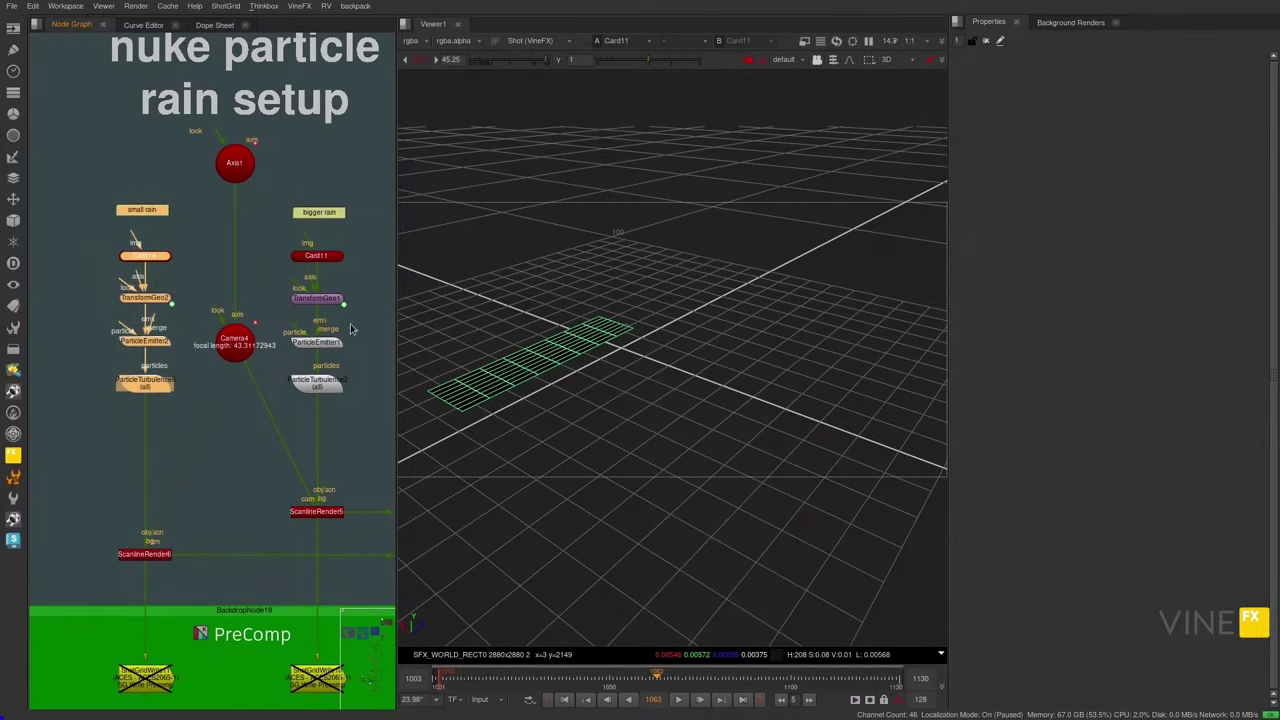
pyautogui.moveTo(376, 182); pyautogui.dragTo(284, 410)
pyautogui.moveTo(284, 410); pyautogui.dragTo(237, 250, button='middle')
pyautogui.moveTo(229, 131); pyautogui.dragTo(131, 256)
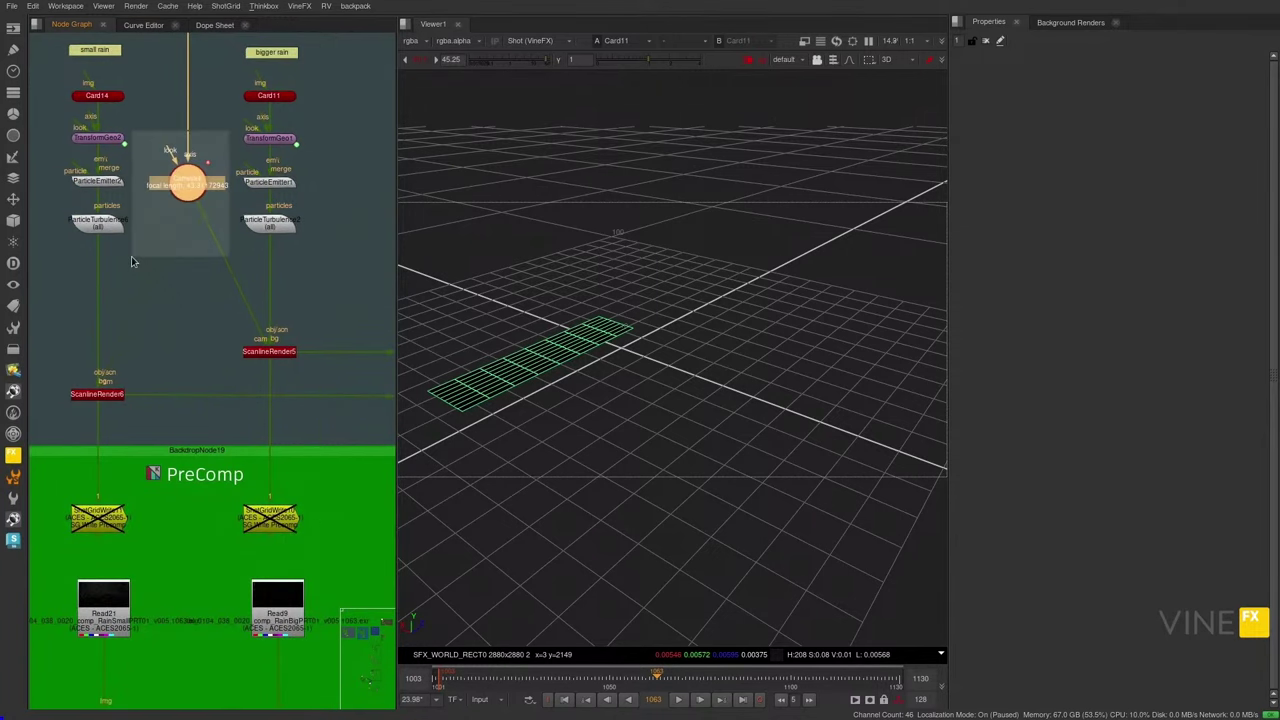
pyautogui.moveTo(131, 256); pyautogui.dragTo(108, 399, button='middle')
pyautogui.moveTo(332, 344); pyautogui.dragTo(28, 417)
pyautogui.click(138, 440)
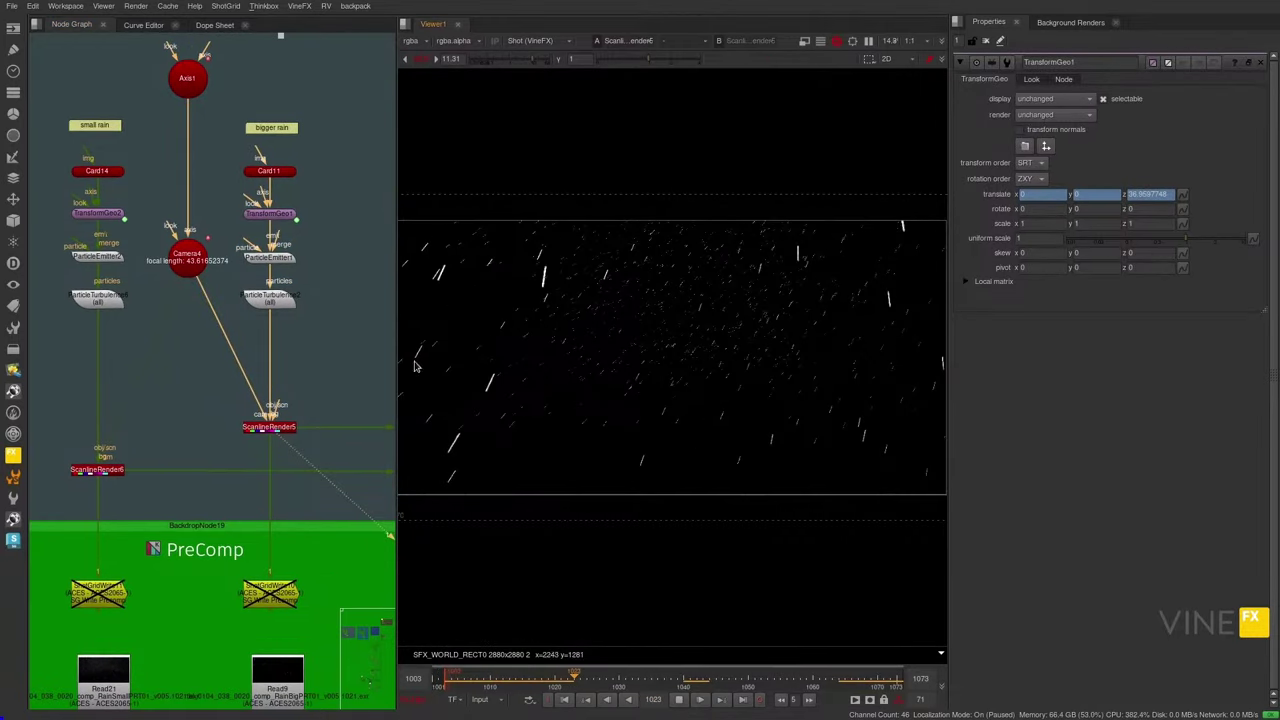
# - Examine the particle rain as rendered by the ScanlineRender nodes, switching between the 2D result and the 3D emitter and camera setup
pyautogui.moveTo(344, 44); pyautogui.dragTo(64, 330)
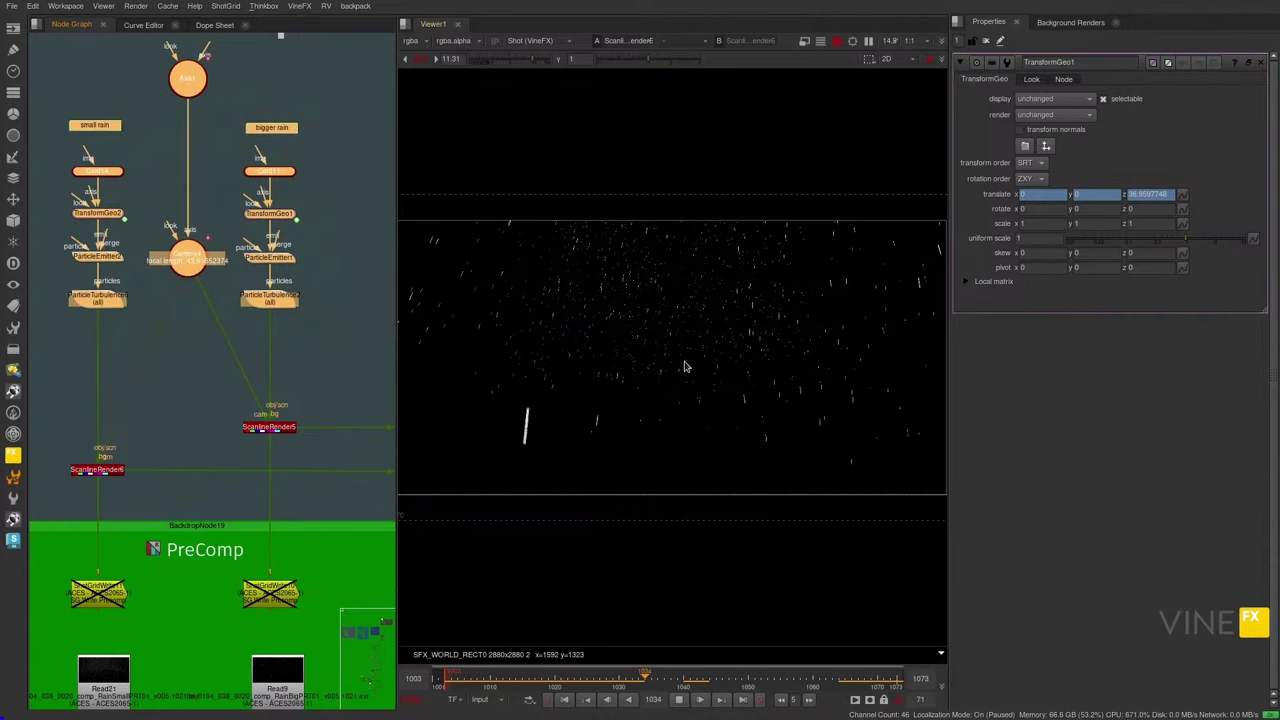
pyautogui.press('Tab')
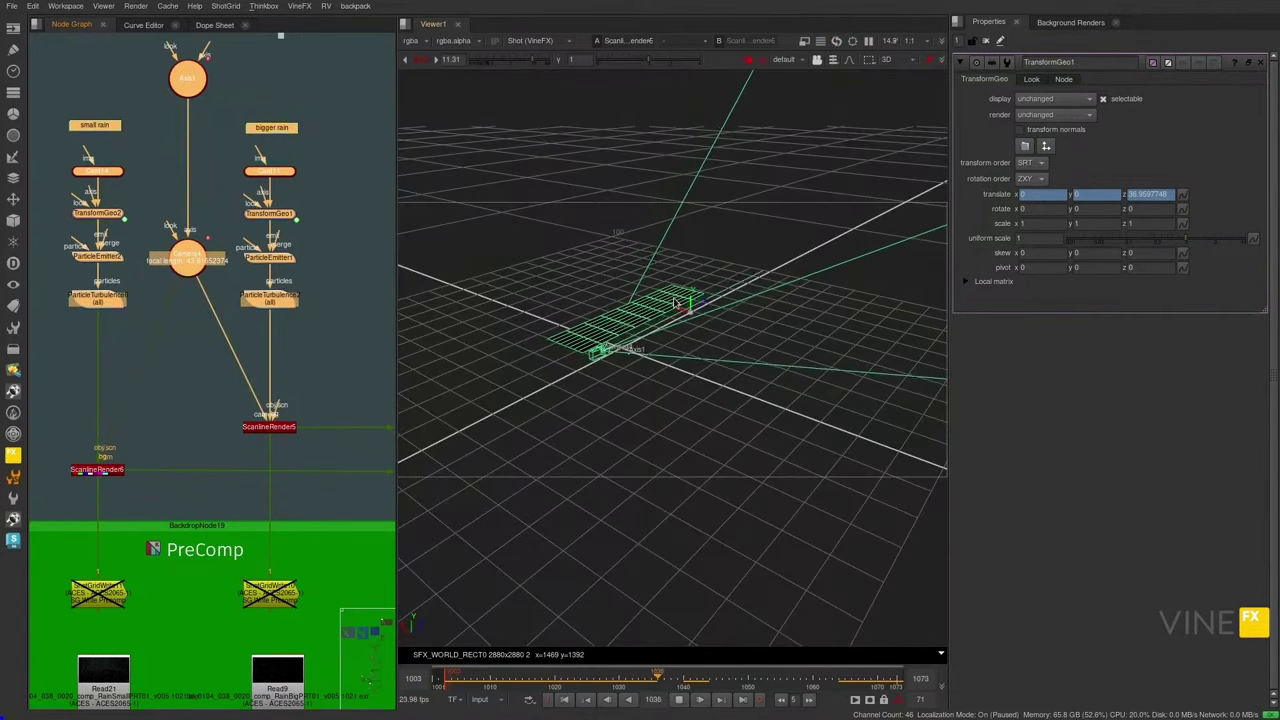
pyautogui.click(234, 457)
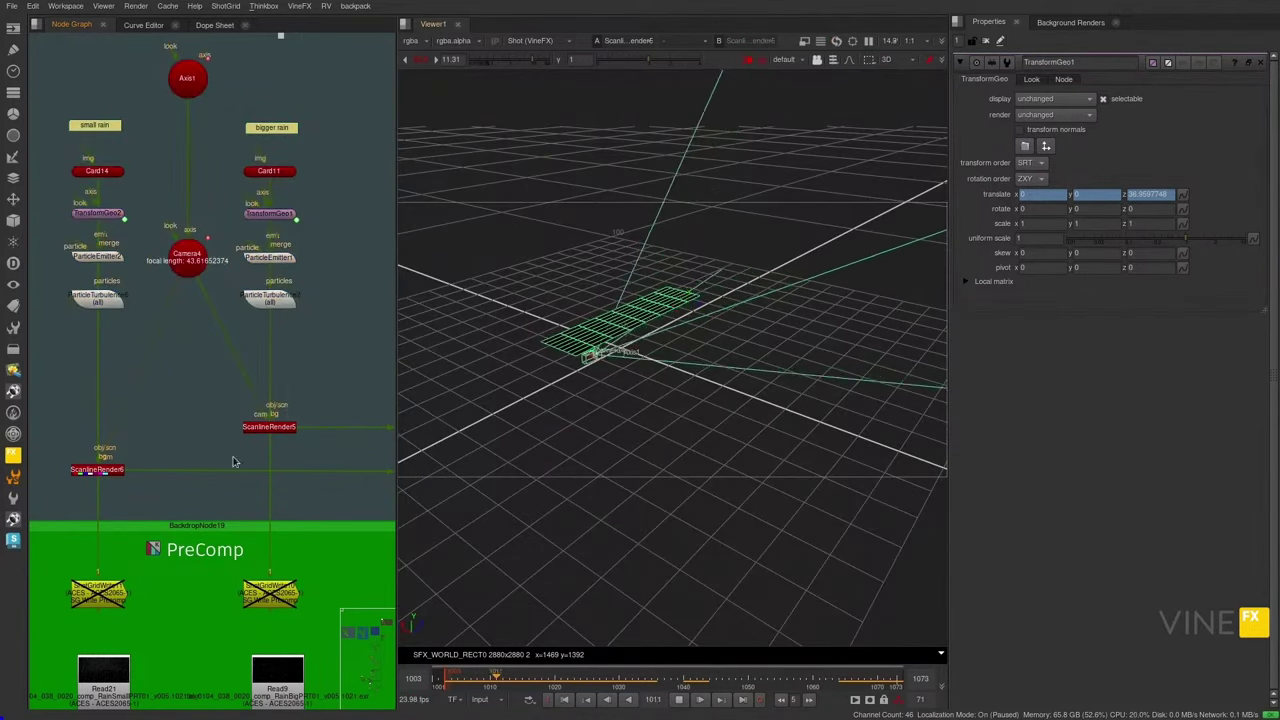
pyautogui.click(262, 428)
pyautogui.press('1')
pyautogui.click(258, 441)
pyautogui.press('Tab')
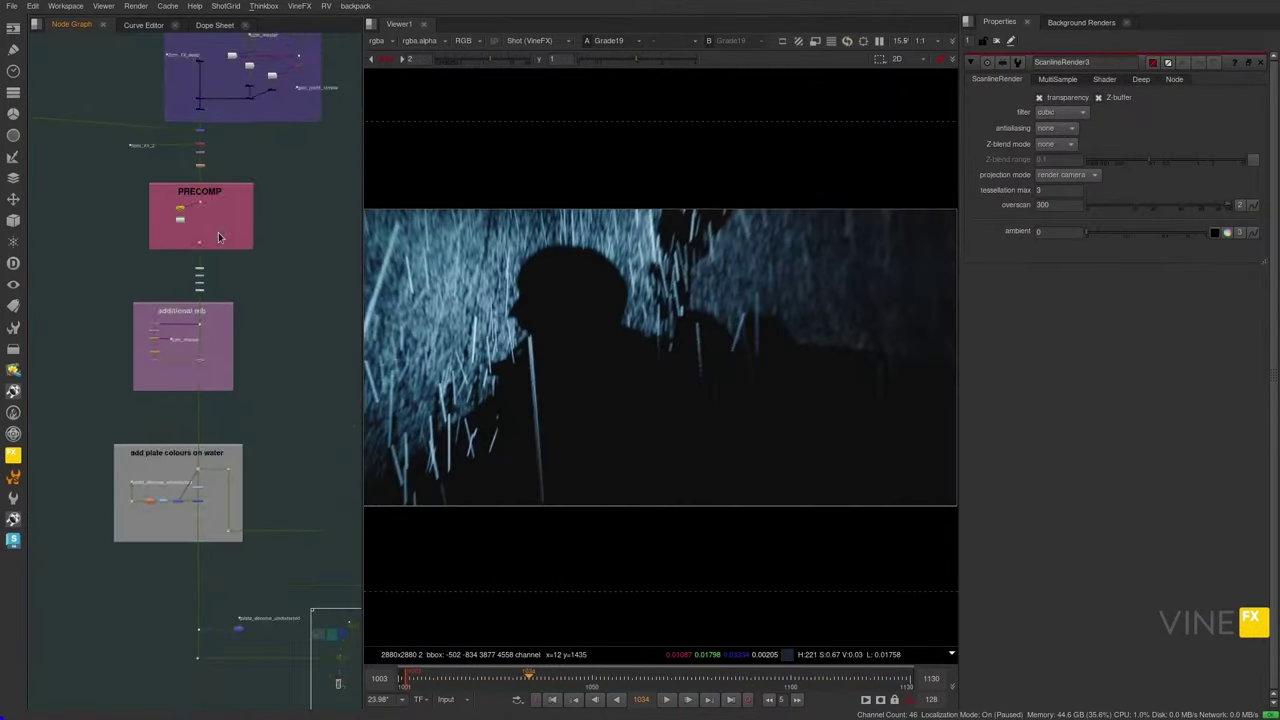
# - Review the nodes after the rain precomp, including the additional mb and add plate colours on water backdrops
pyautogui.scroll(5, 219, 237)
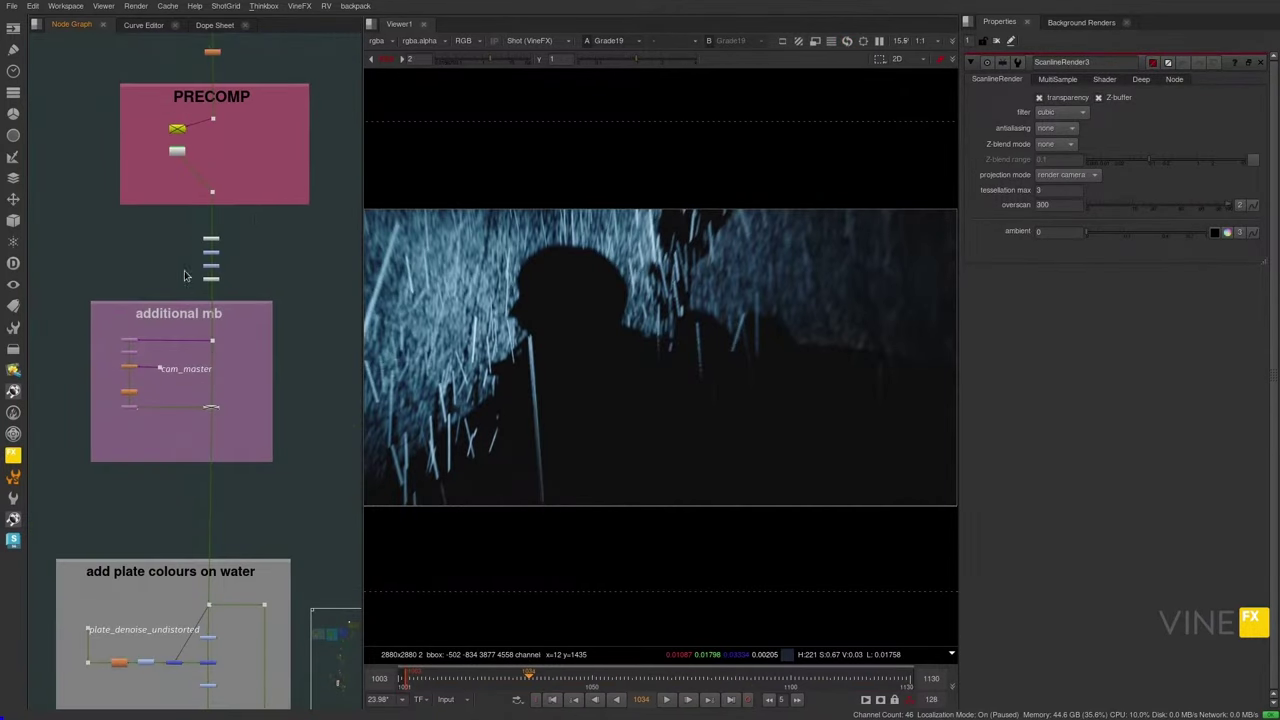
pyautogui.moveTo(164, 291); pyautogui.dragTo(166, 290)
pyautogui.moveTo(199, 468); pyautogui.dragTo(248, 286, button='middle')
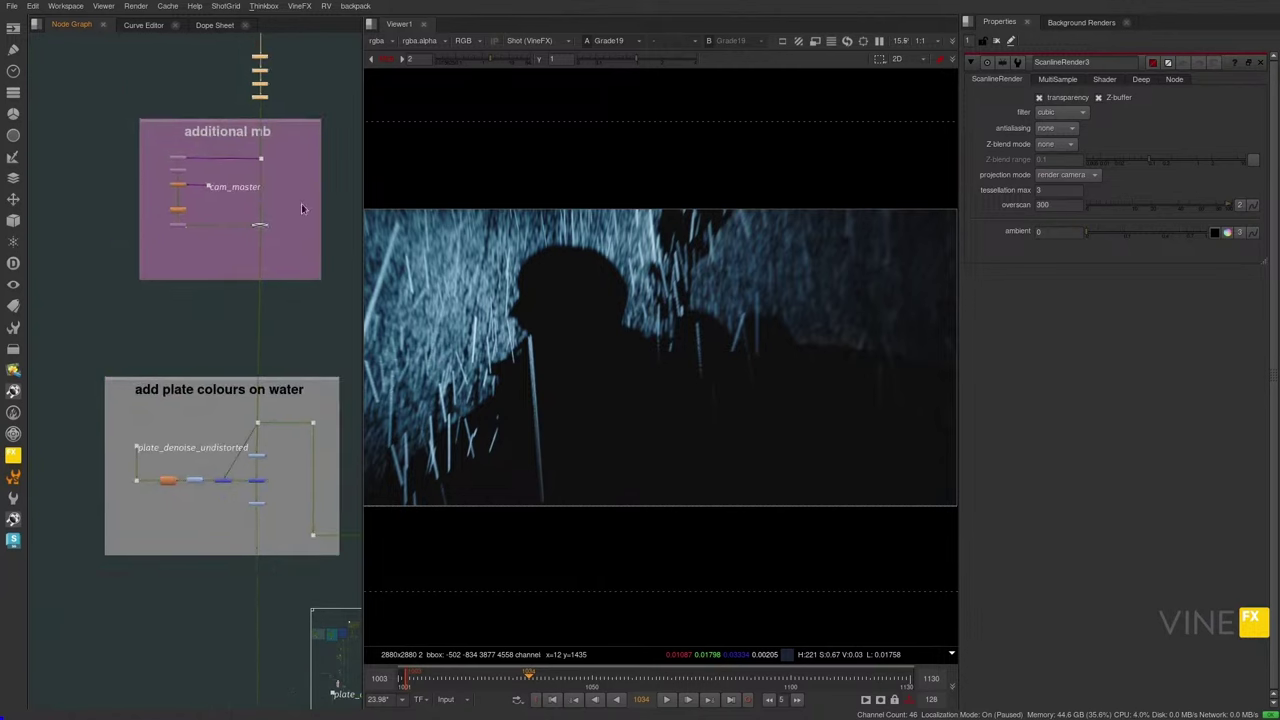
pyautogui.moveTo(223, 446); pyautogui.dragTo(181, 273, button='middle')
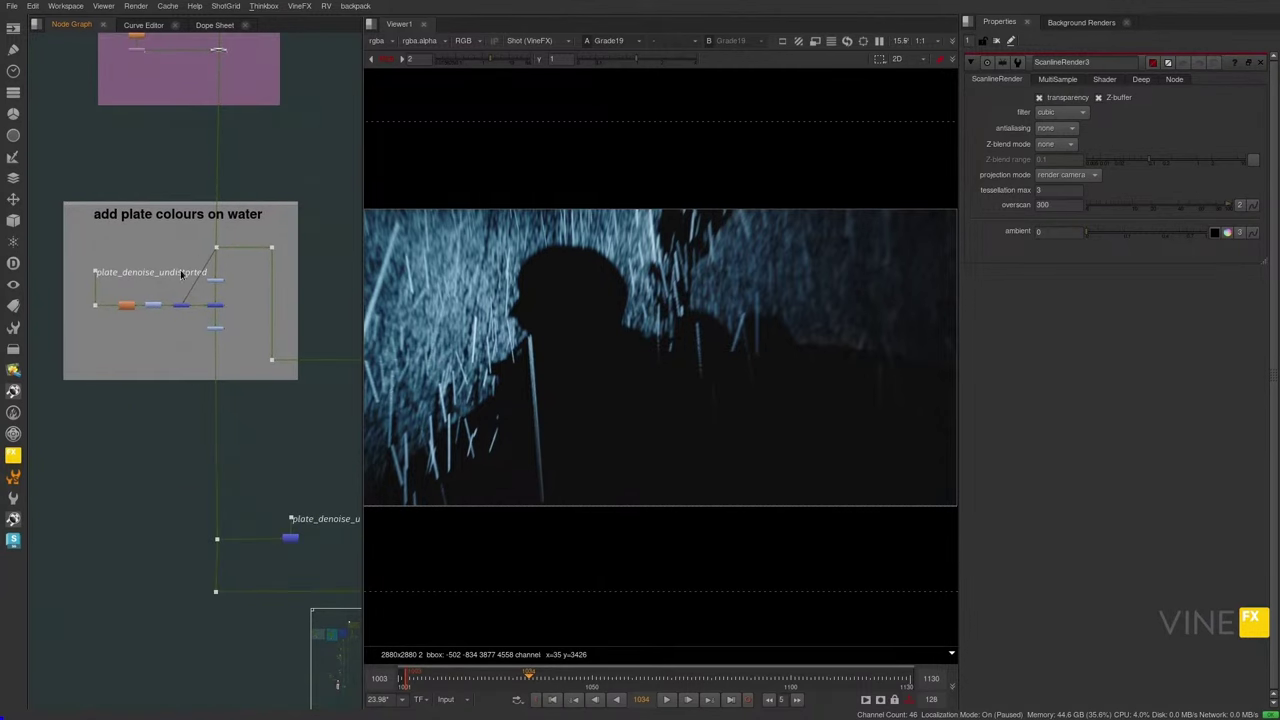
# - View the rain entering the add plate colours on water backdrop, the plate it goes over, and the Blur33 result of the undistorted denoised plate
pyautogui.scroll(2, 136, 275)
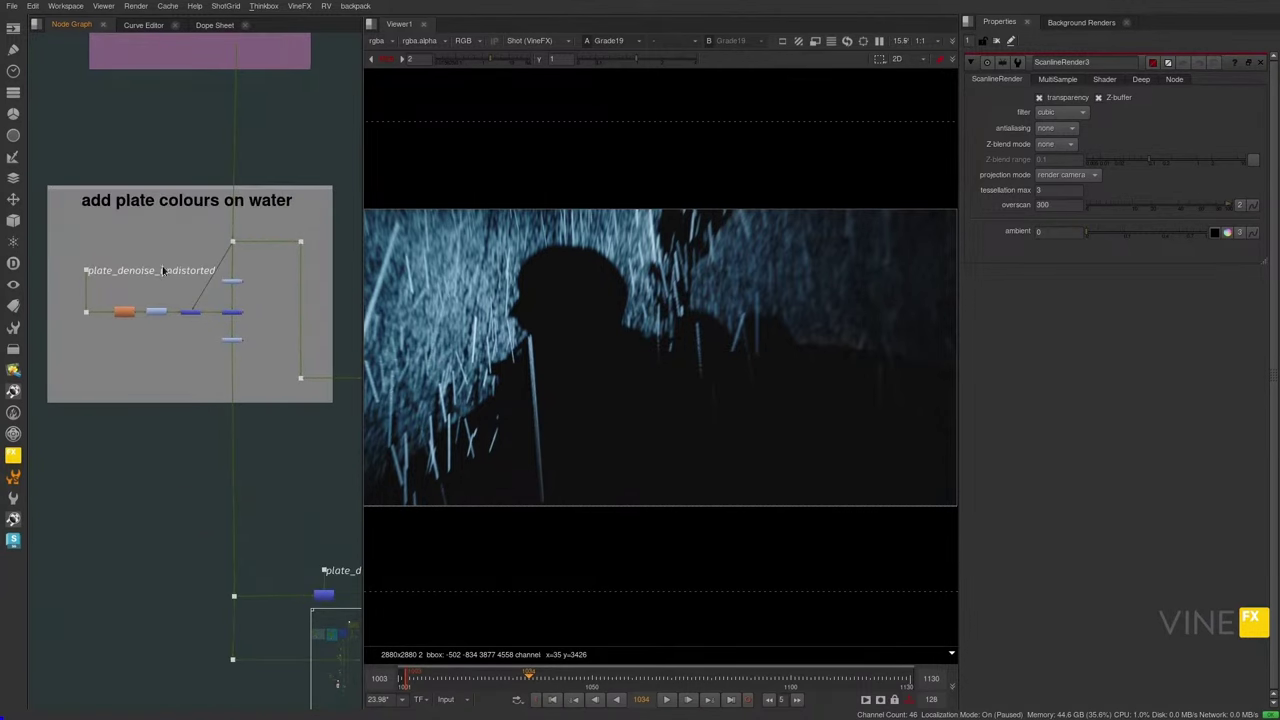
pyautogui.moveTo(191, 229); pyautogui.dragTo(250, 254)
pyautogui.press('1')
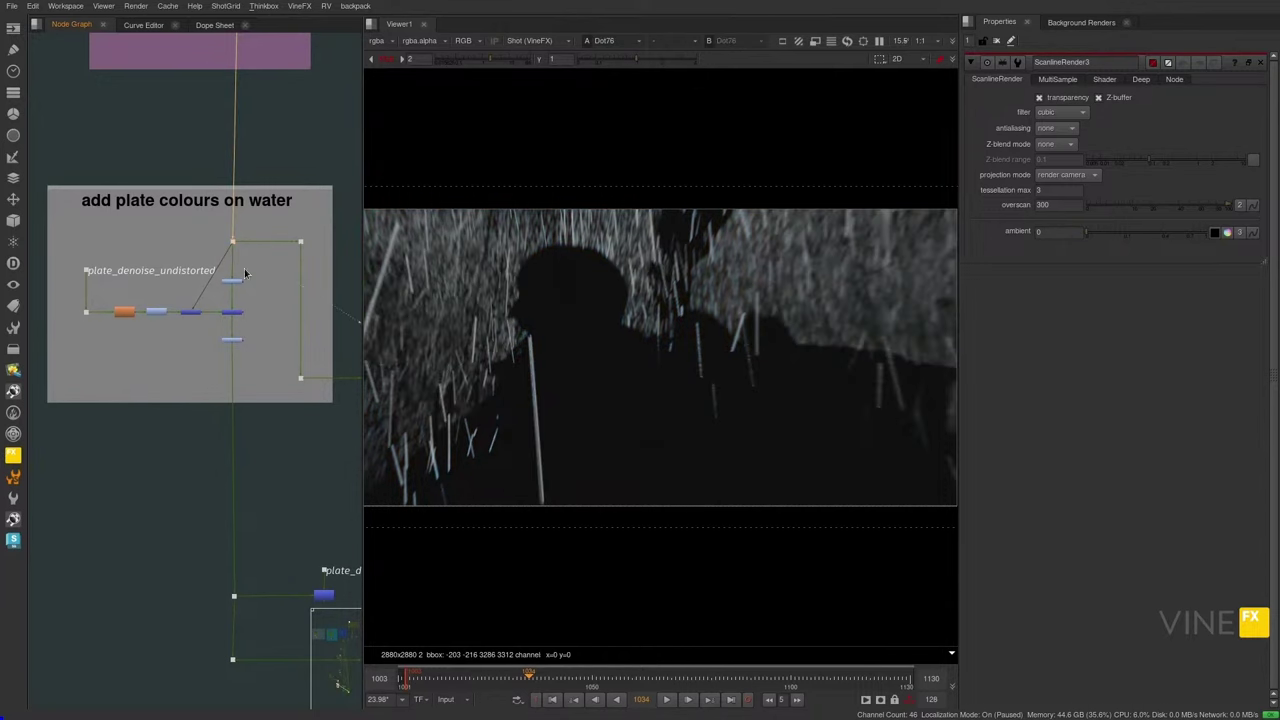
pyautogui.press('2')
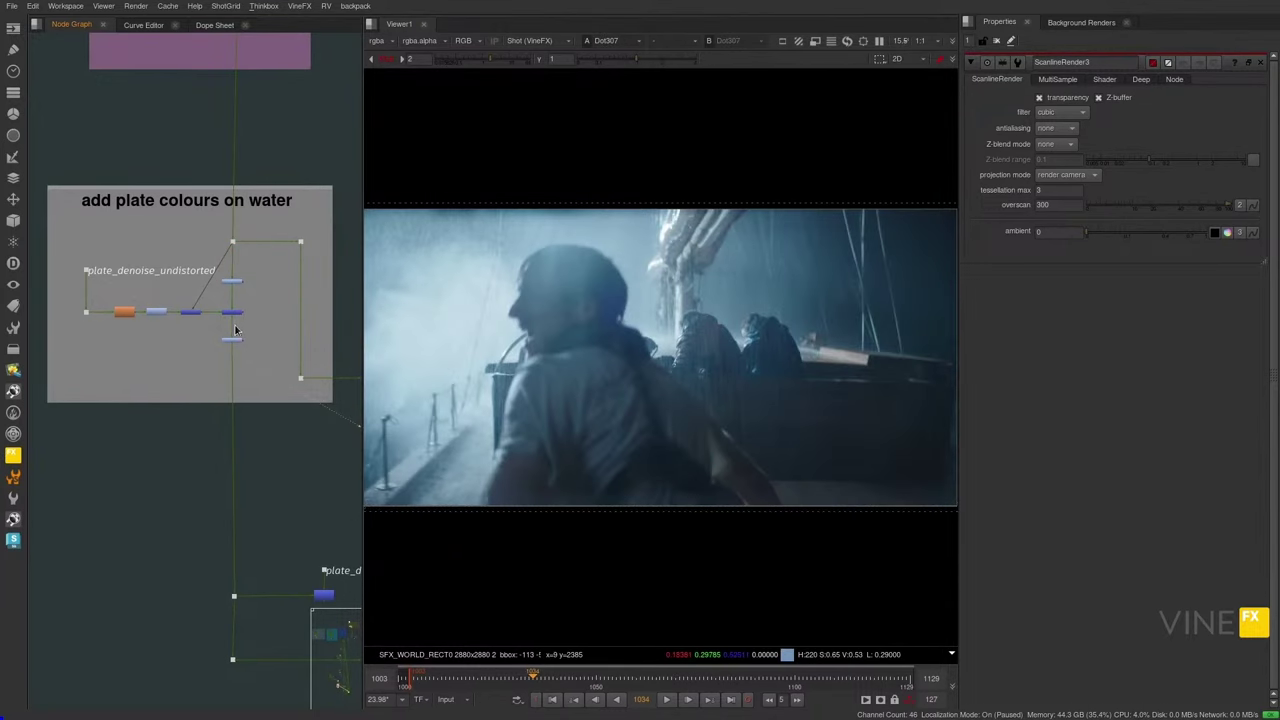
pyautogui.scroll(6, 80, 295)
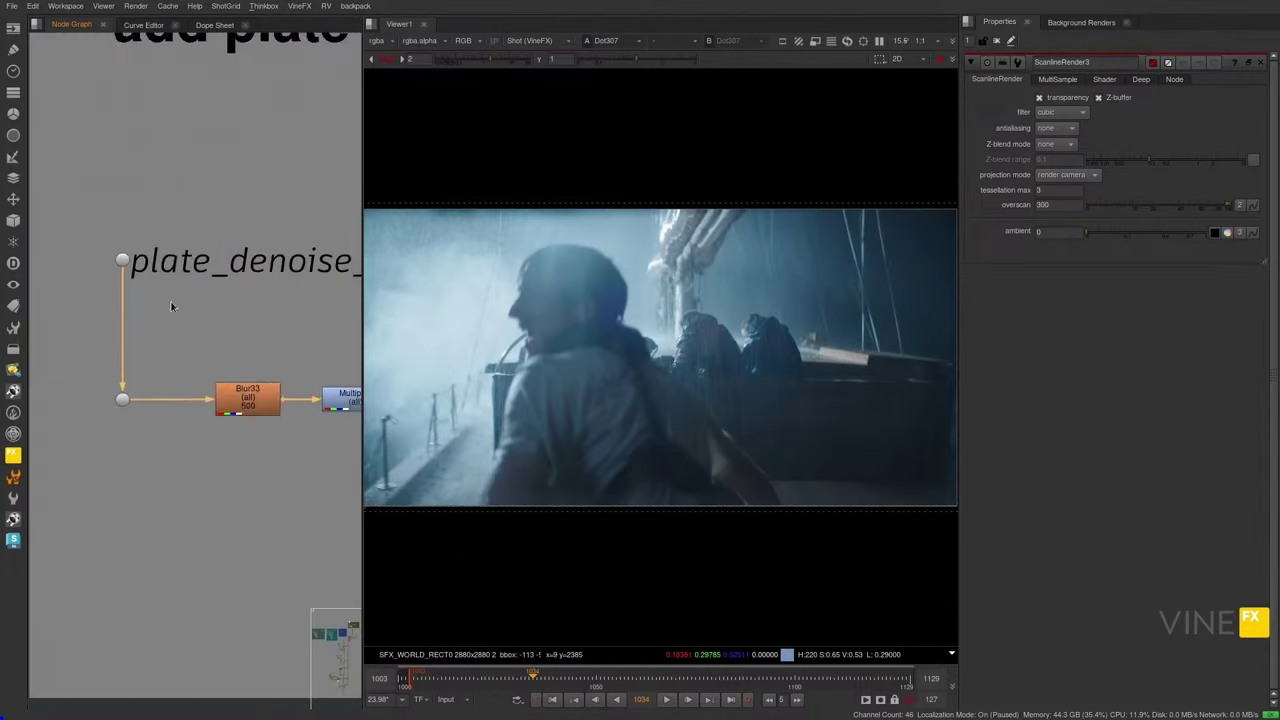
pyautogui.moveTo(192, 312); pyautogui.dragTo(166, 302, button='middle')
pyautogui.click(226, 391)
pyautogui.press('1')
pyautogui.scroll(-3, 223, 311)
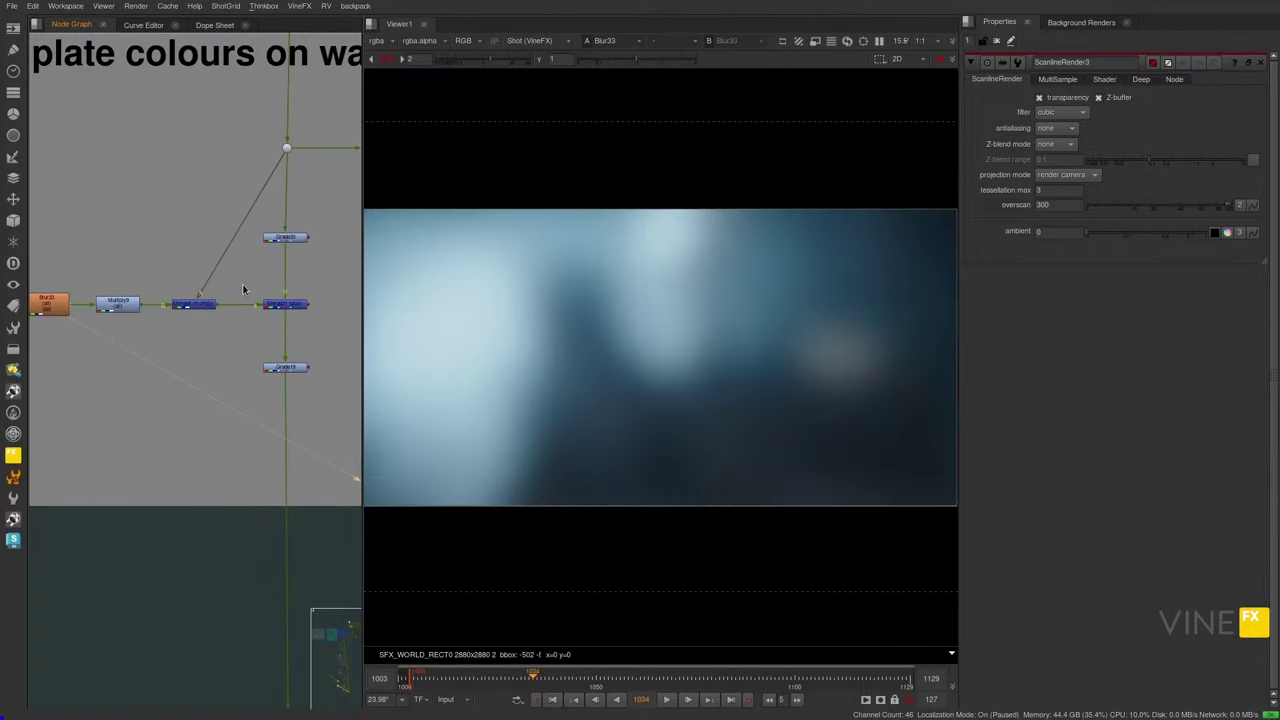
# - View the Multiply9 result that brightens the blurred plate and open its properties to inspect the multiply value
pyautogui.moveTo(66, 270); pyautogui.dragTo(285, 285, button='middle')
pyautogui.scroll(-1, 285, 285)
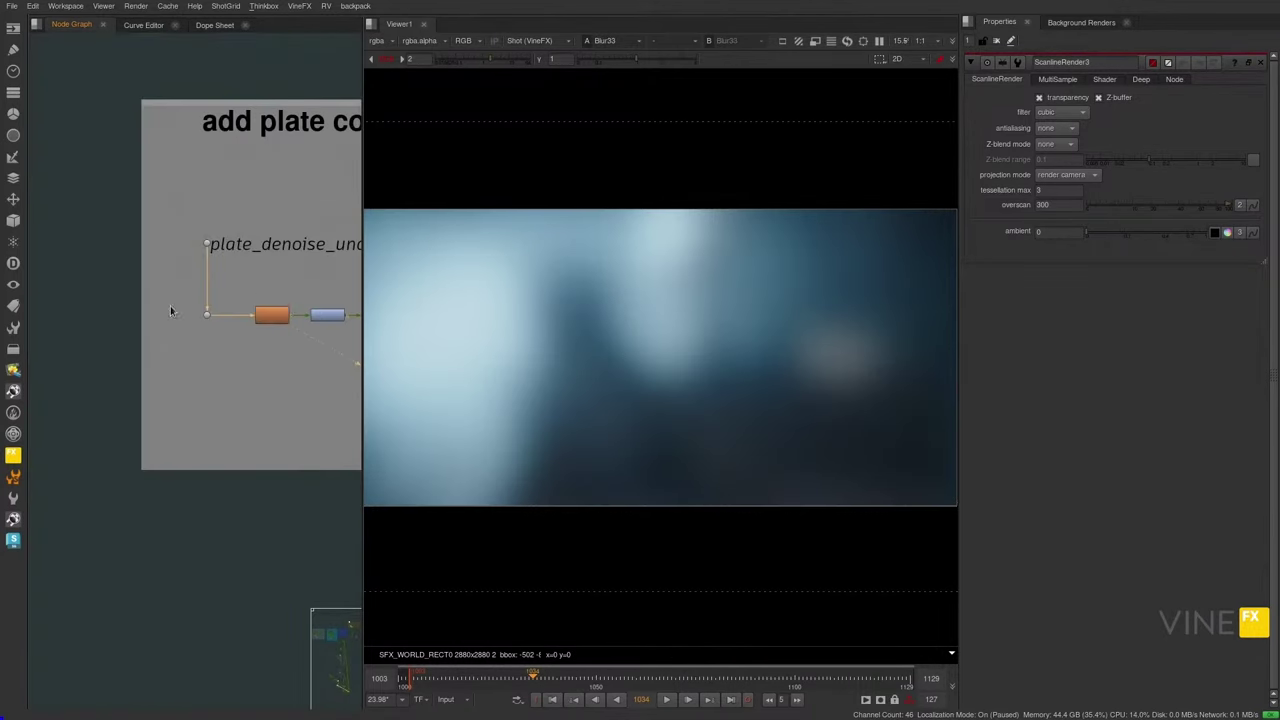
pyautogui.moveTo(170, 308); pyautogui.dragTo(30, 317, button='middle')
pyautogui.click(187, 324)
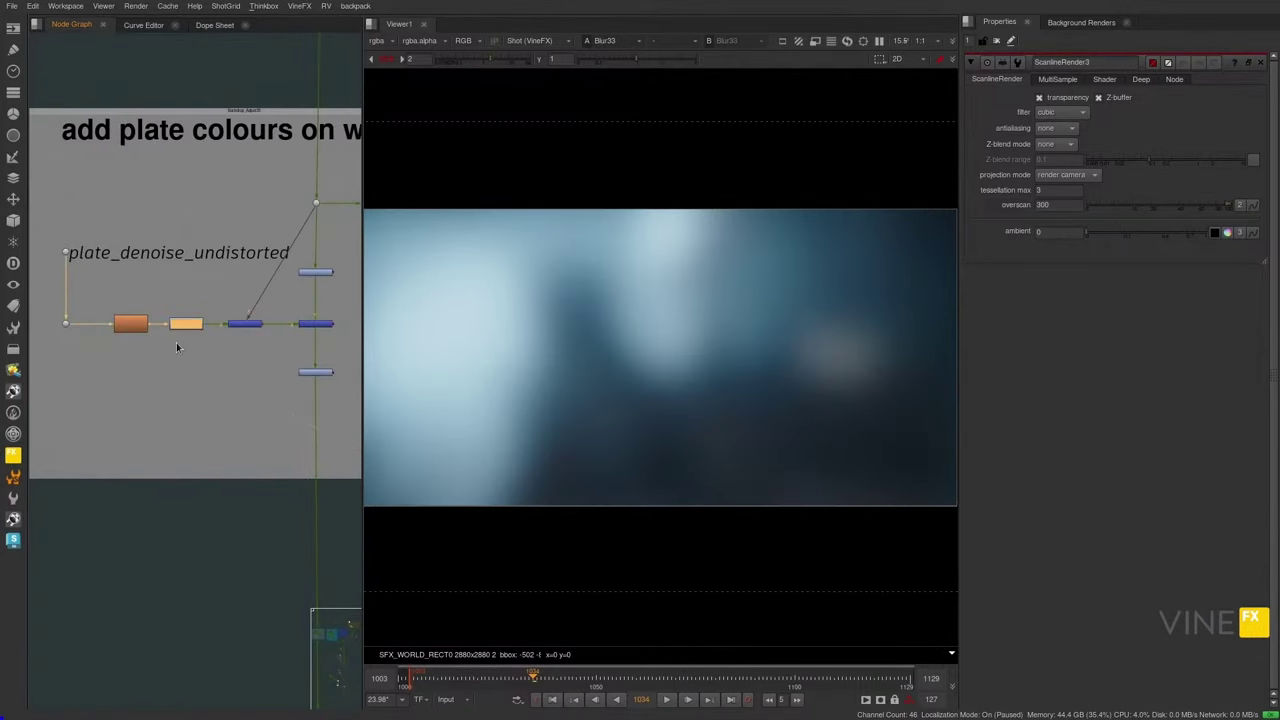
pyautogui.press('1')
pyautogui.doubleClick(195, 324)
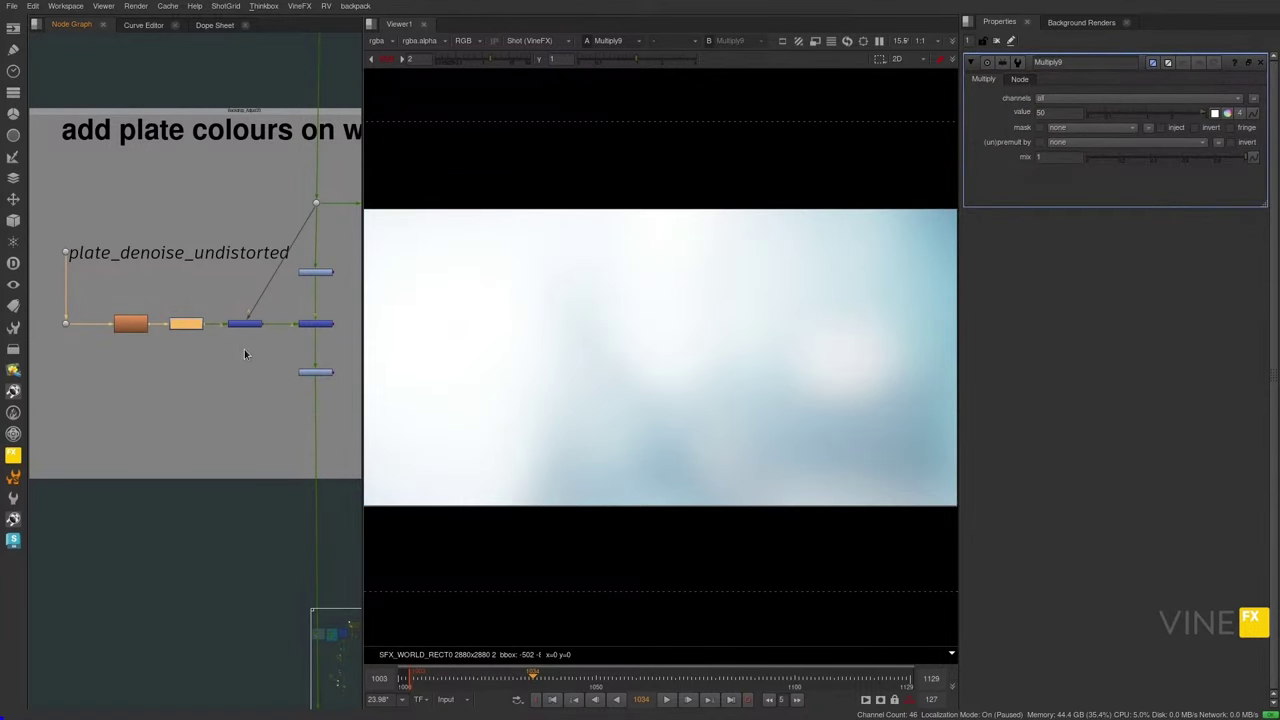
pyautogui.moveTo(244, 341); pyautogui.dragTo(200, 340, button='middle')
pyautogui.scroll(3, 142, 325)
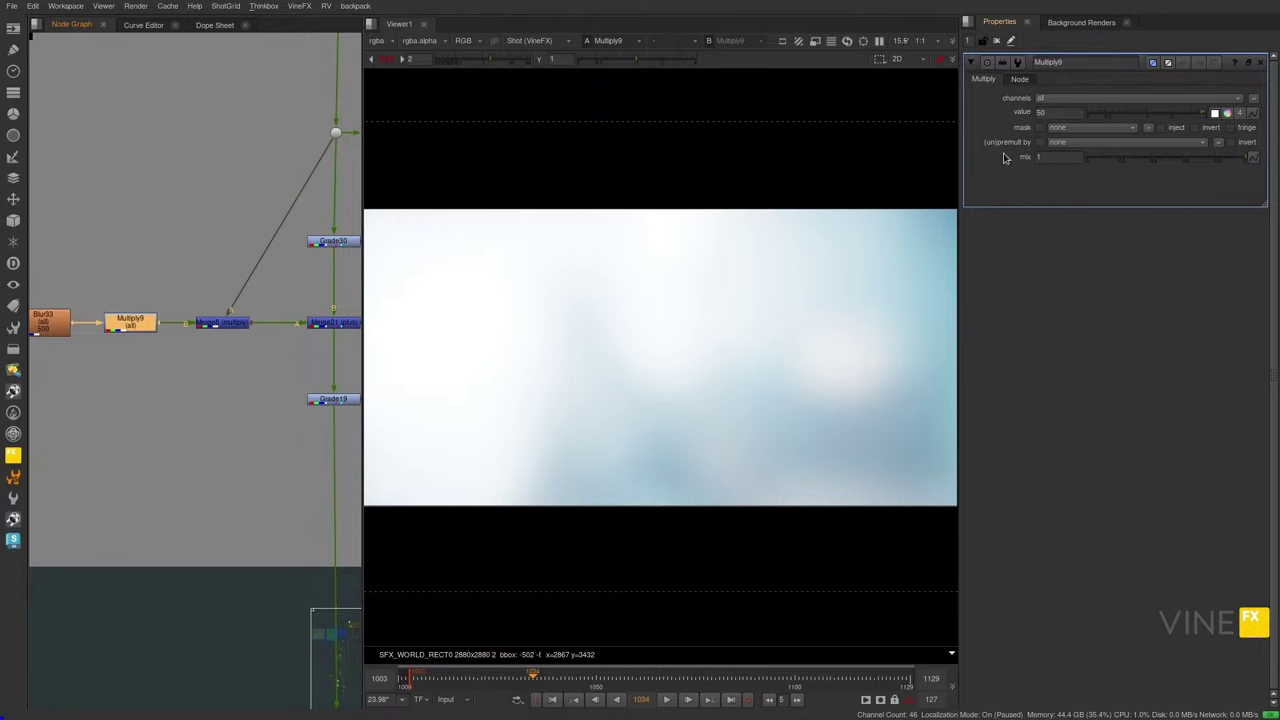
pyautogui.click(1055, 112)
# - Compare the incoming rain with the Merge8 multiply result that tints it with the blurred plate colours
pyautogui.moveTo(277, 245); pyautogui.dragTo(155, 268, button='middle')
pyautogui.click(212, 156)
pyautogui.press('1')
pyautogui.click(100, 345)
pyautogui.press('1')
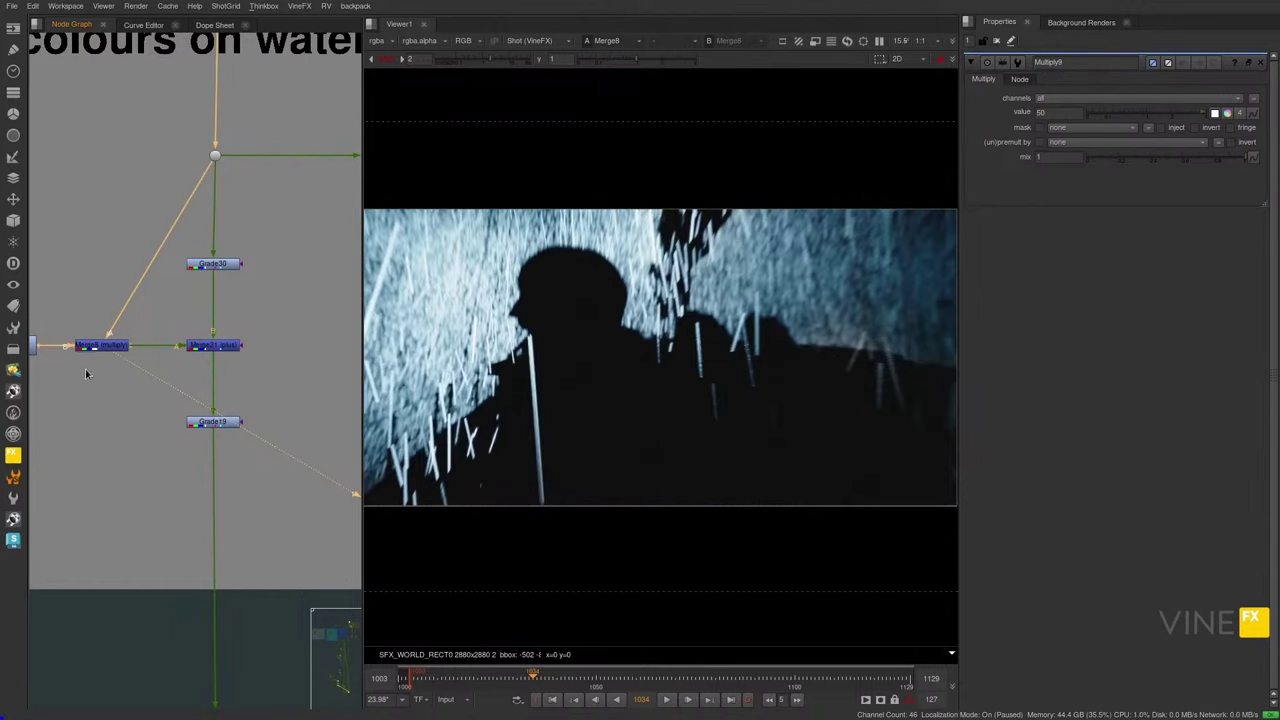
# - View the Merge21 plus and Grade19 results, and inspect the settings of Grade30 and Grade19
pyautogui.click(213, 345)
pyautogui.press('1')
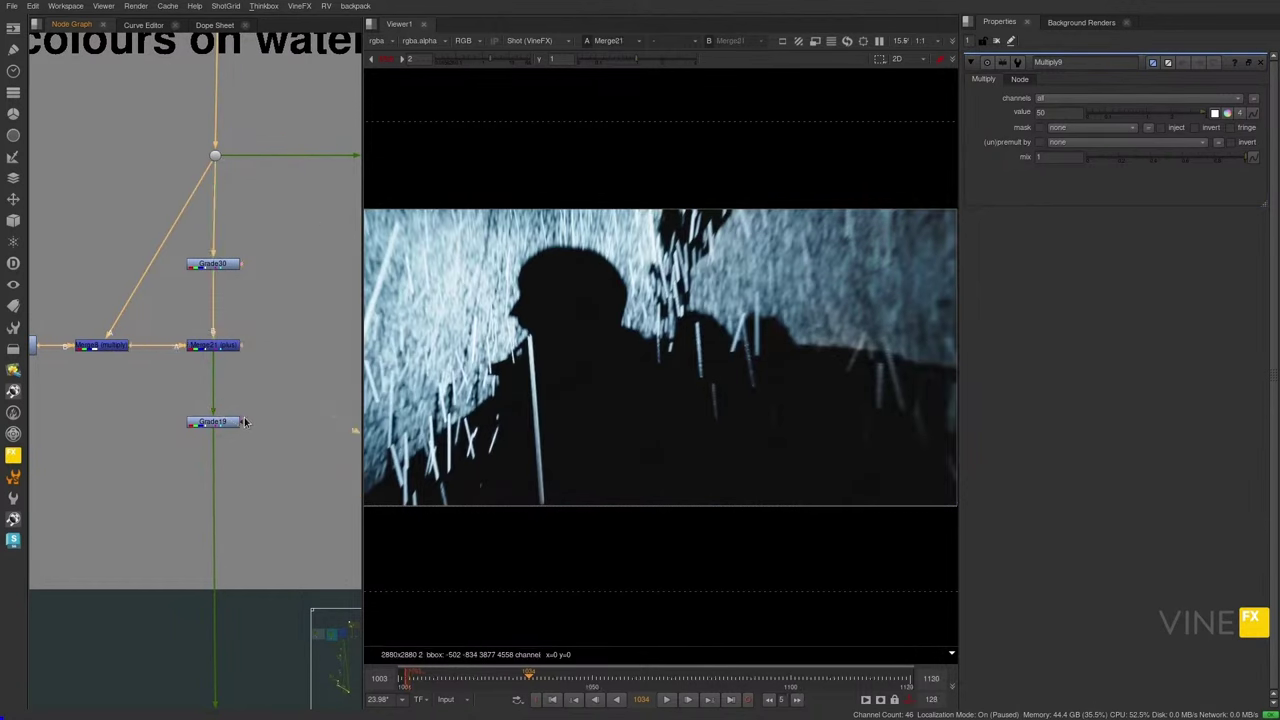
pyautogui.click(240, 422)
pyautogui.press('1')
pyautogui.doubleClick(227, 266)
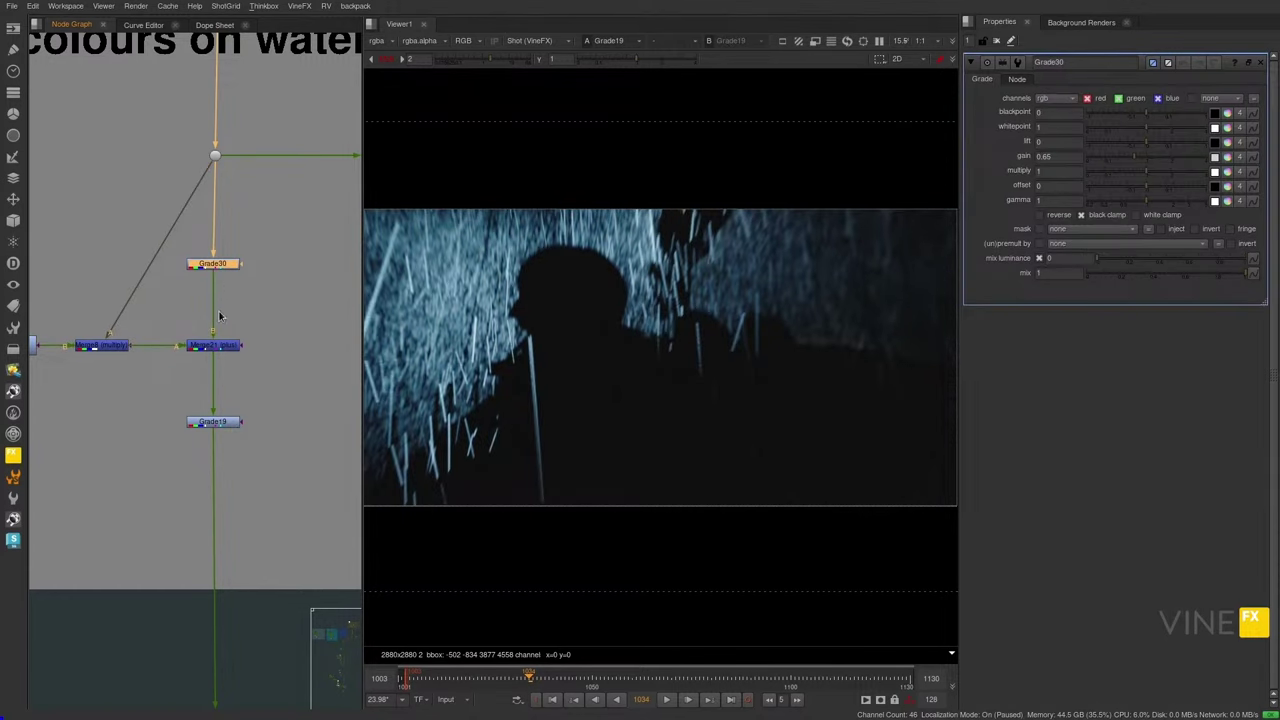
pyautogui.doubleClick(227, 423)
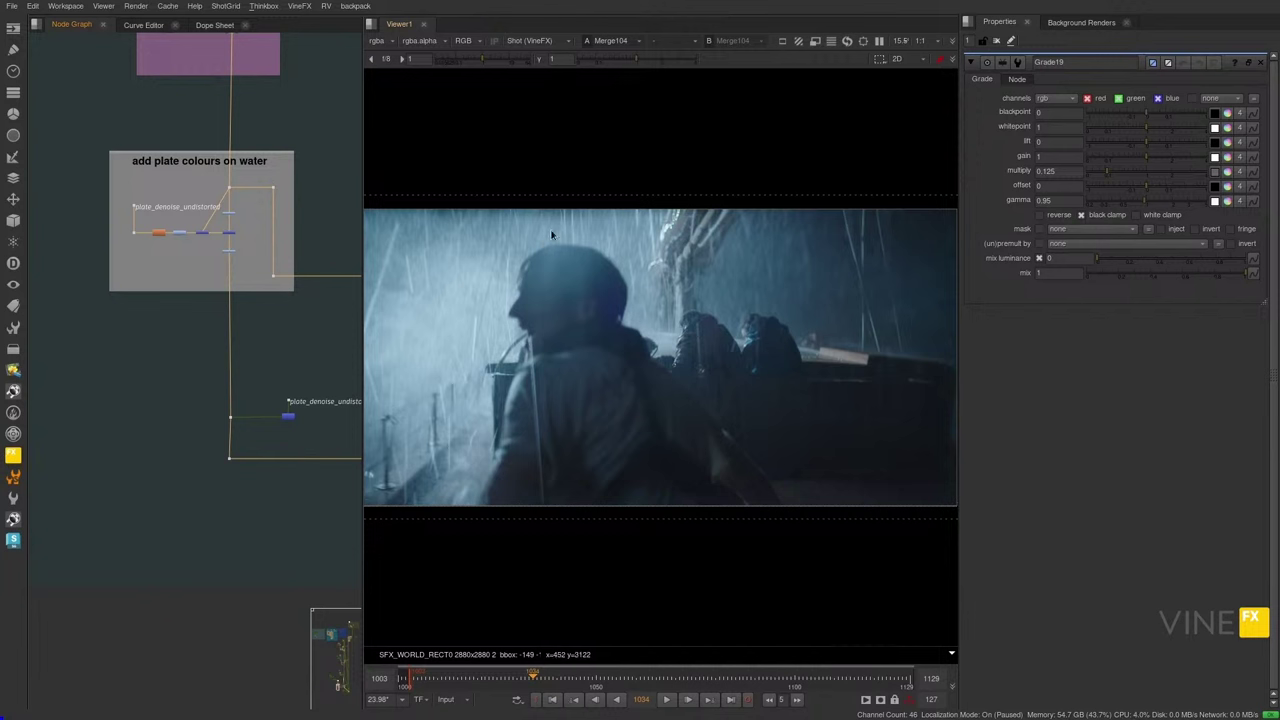
# - Select Grade30, Merge21 and Grade19 and toggle them disabled and enabled to compare their effect on the rain composite
pyautogui.scroll(3, 230, 205)
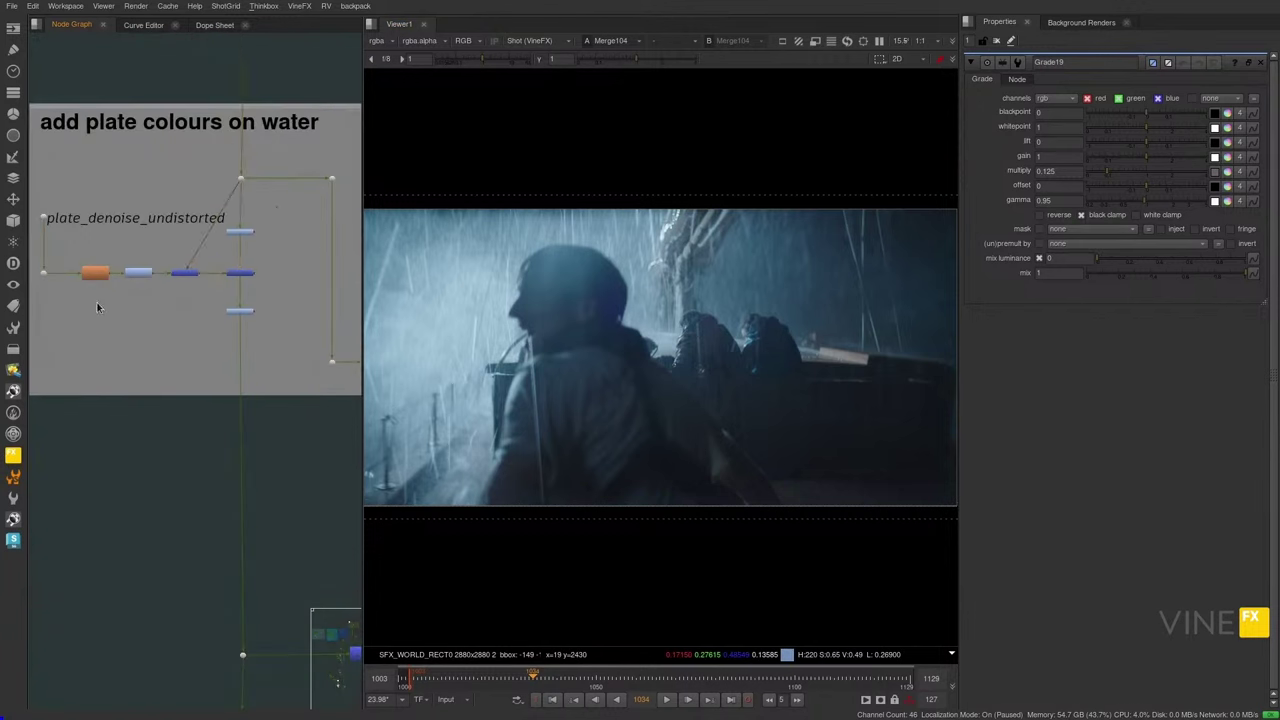
pyautogui.moveTo(277, 207); pyautogui.dragTo(212, 340)
pyautogui.press('f')
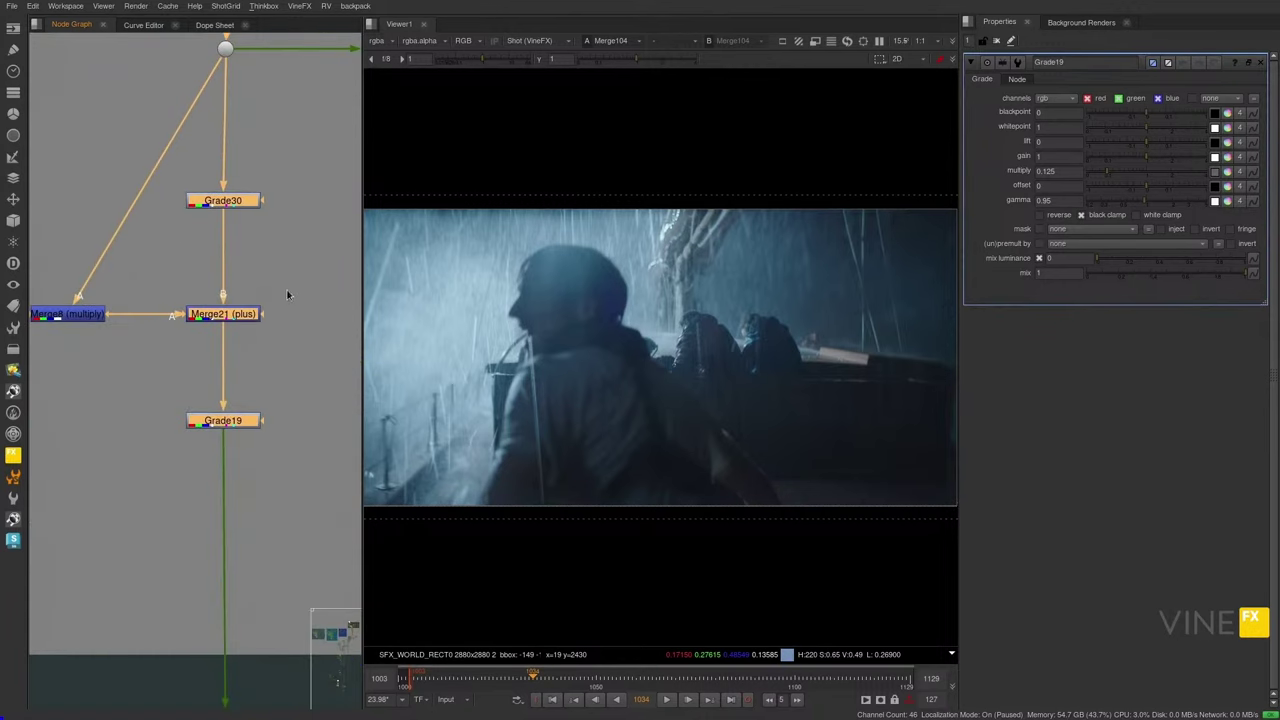
pyautogui.press('d')
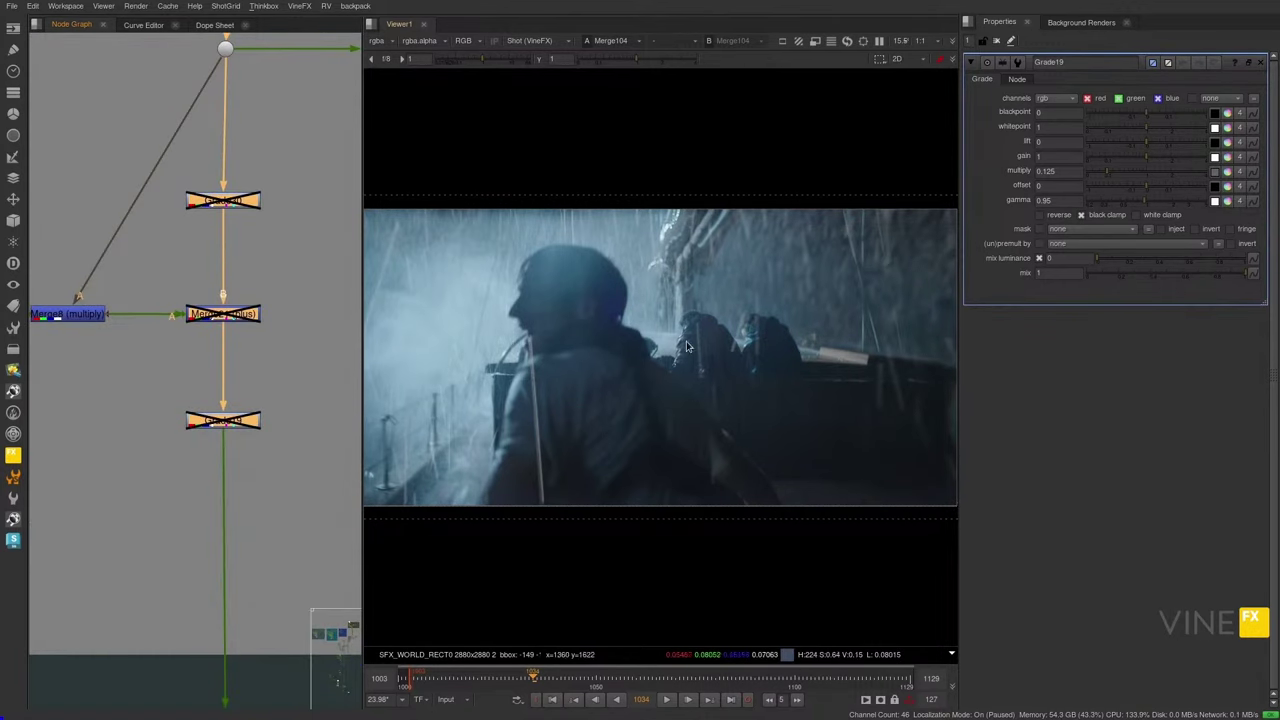
pyautogui.press('d')
pyautogui.press('d')
pyautogui.press('d')
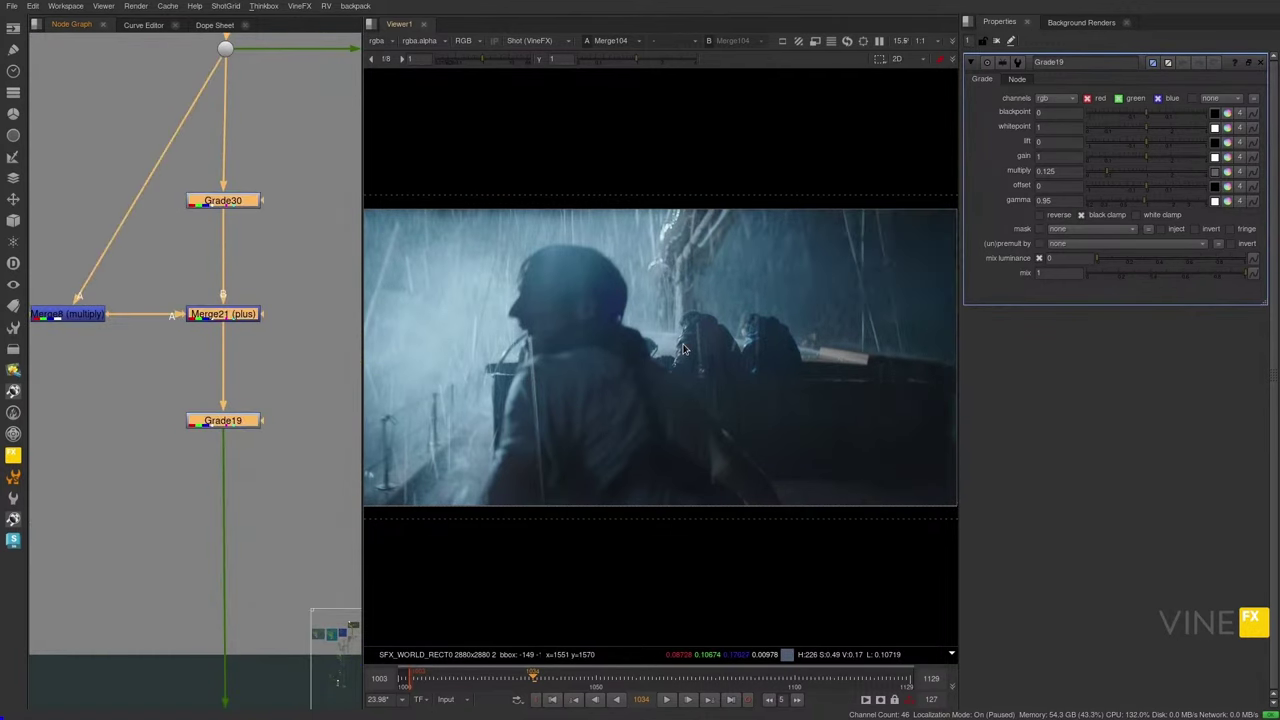
pyautogui.press('d')
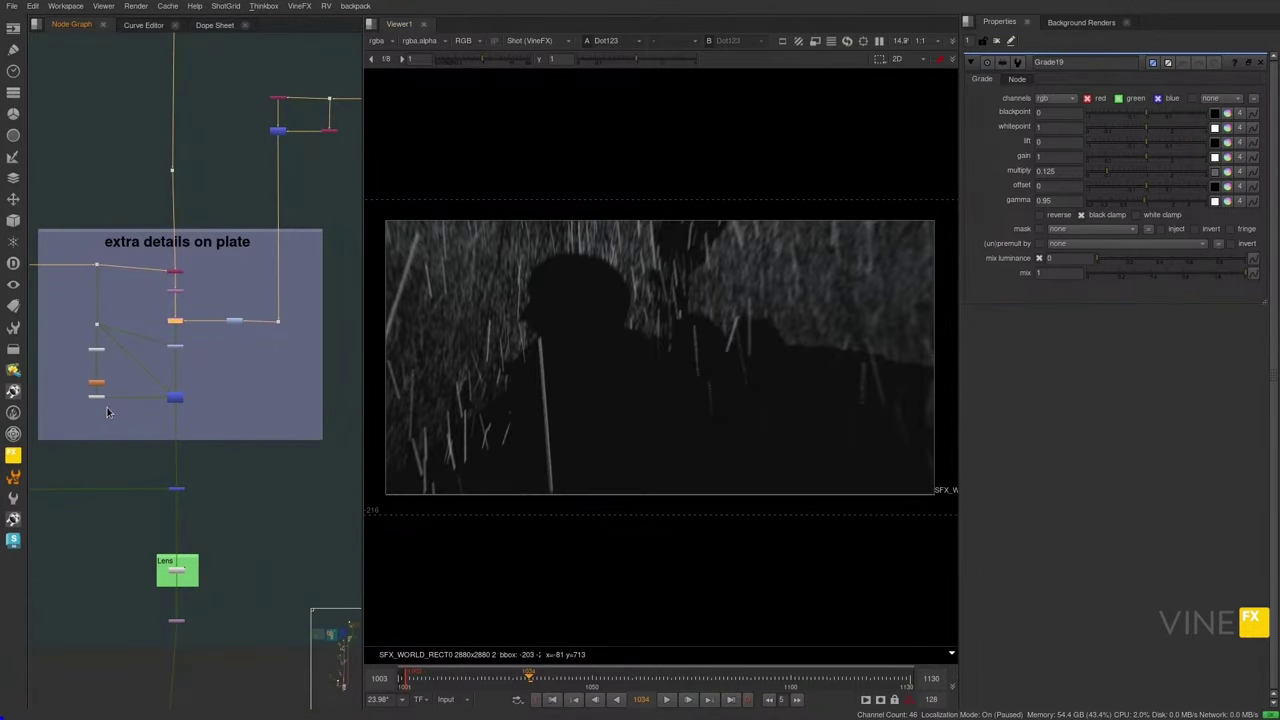
# - Compare the Merge42 result of the extra details on plate backdrop with the plate entering it
pyautogui.press('1')
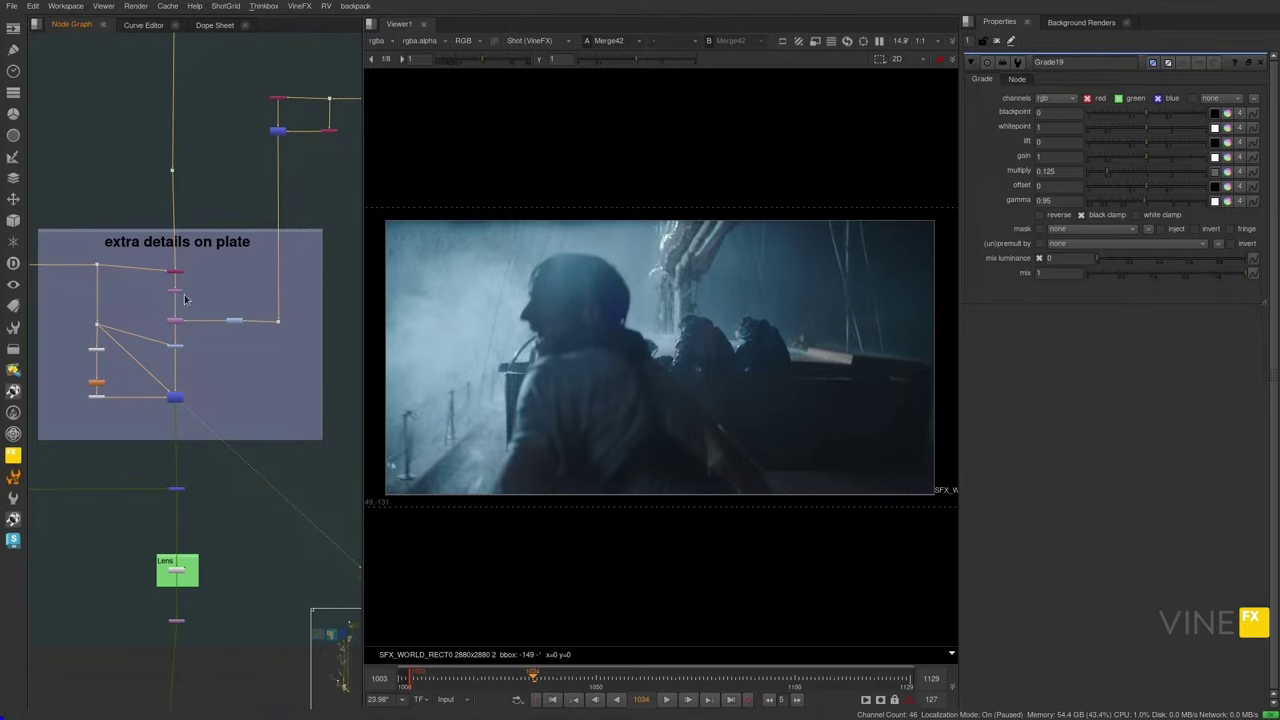
pyautogui.scroll(3, 126, 293)
pyautogui.press('2')
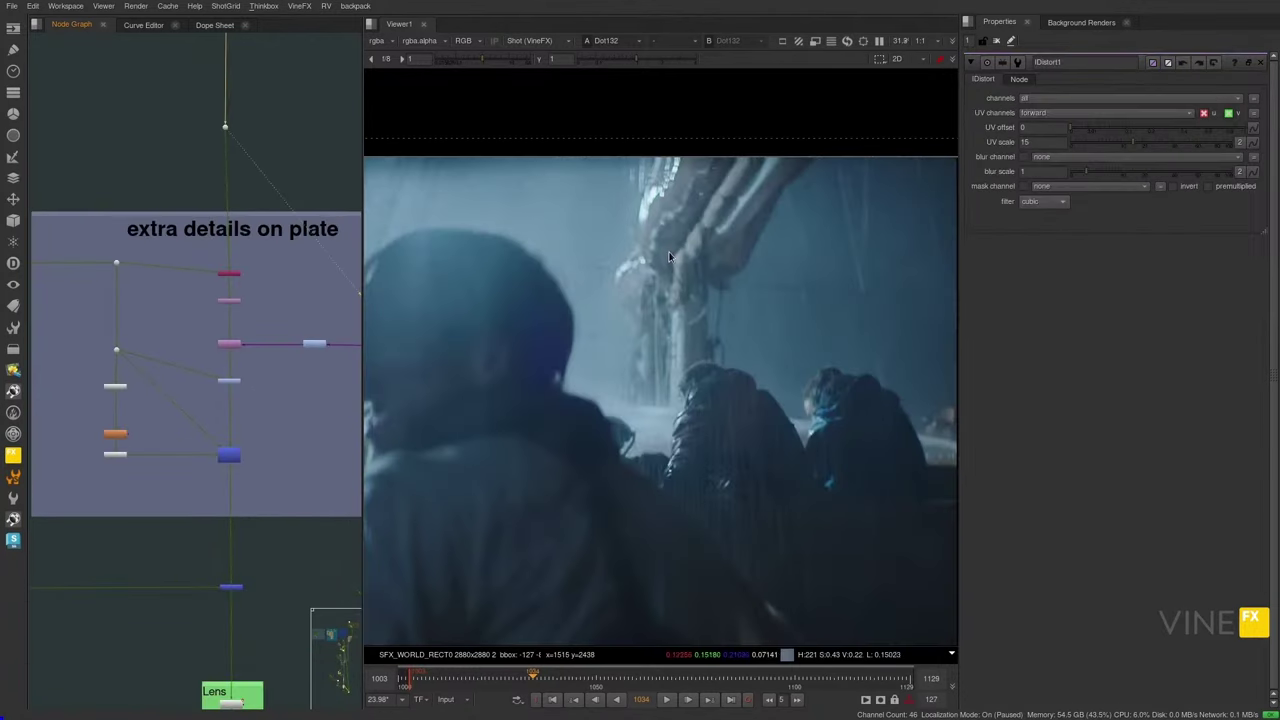
pyautogui.moveTo(236, 382); pyautogui.dragTo(196, 346, button='middle')
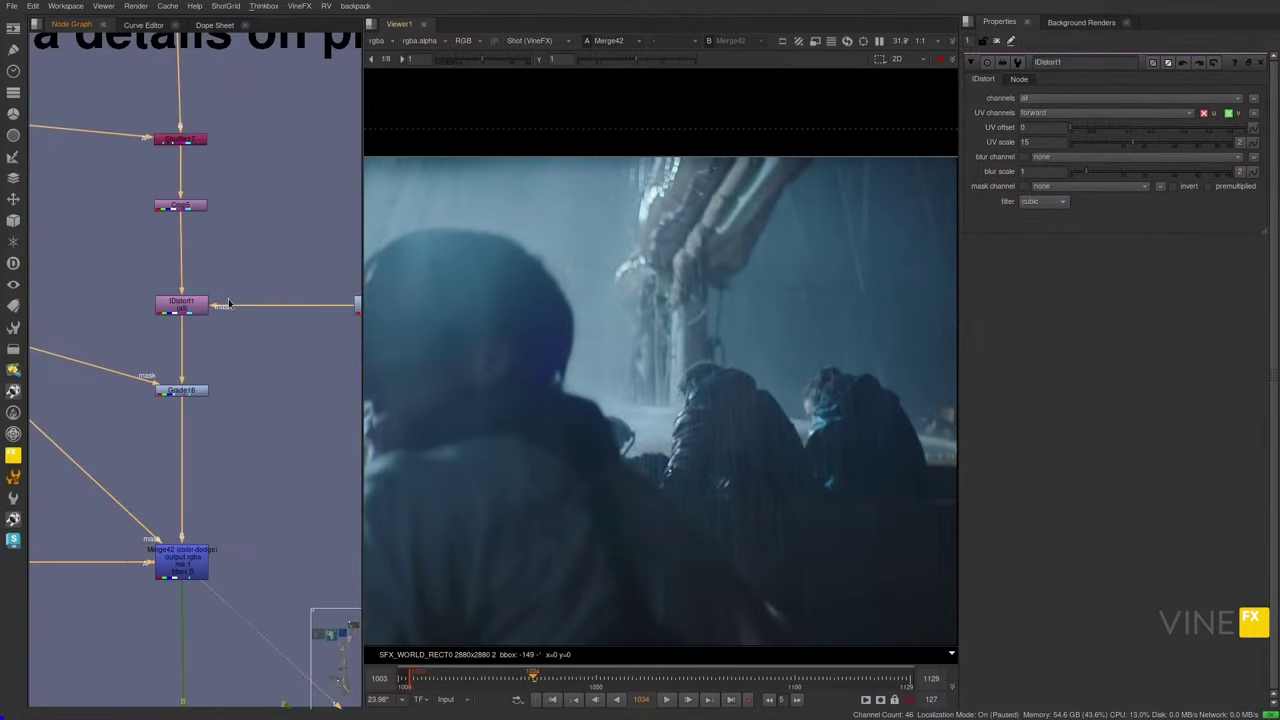
# - Examine the rain input feeding the extra details on plate backdrop and its IDistort1, Grade16 and emboss branches
pyautogui.scroll(5, 190, 305)
pyautogui.moveTo(226, 287); pyautogui.dragTo(362, 310, button='middle')
pyautogui.moveTo(147, 225); pyautogui.dragTo(159, 241, button='middle')
pyautogui.press('1')
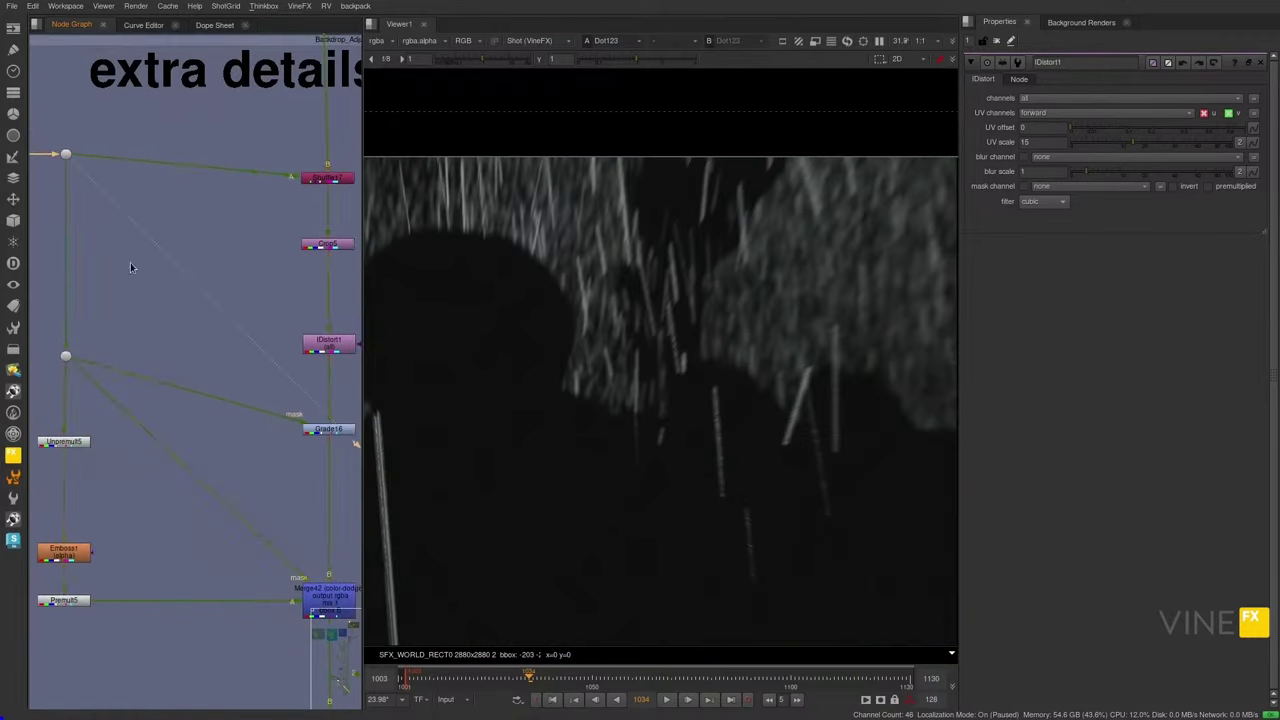
pyautogui.moveTo(335, 360); pyautogui.dragTo(208, 340, button='middle')
pyautogui.press('2')
pyautogui.click(214, 324)
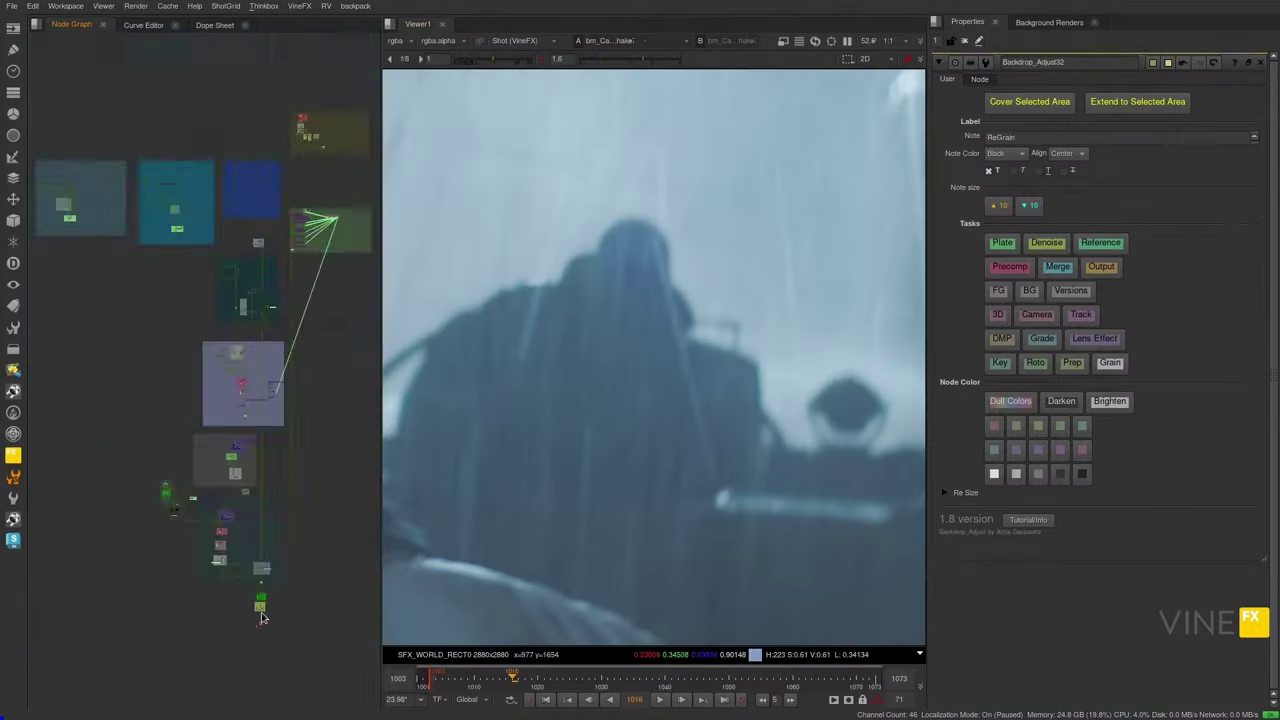
# - Locate the ReGrain backdrop near the end of the script and select its regrain node
pyautogui.scroll(10, 261, 614)
pyautogui.scroll(3, 266, 619)
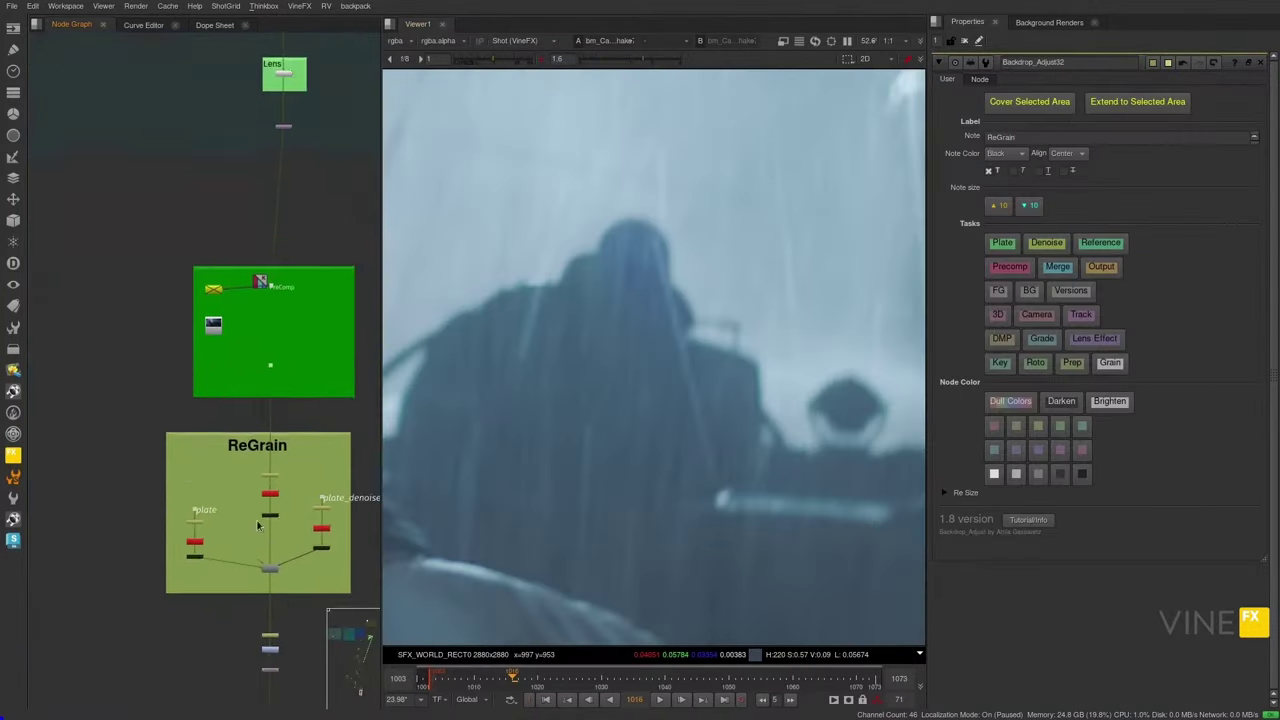
pyautogui.moveTo(280, 558); pyautogui.dragTo(249, 391, button='middle')
pyautogui.scroll(4, 211, 384)
pyautogui.click(219, 430)
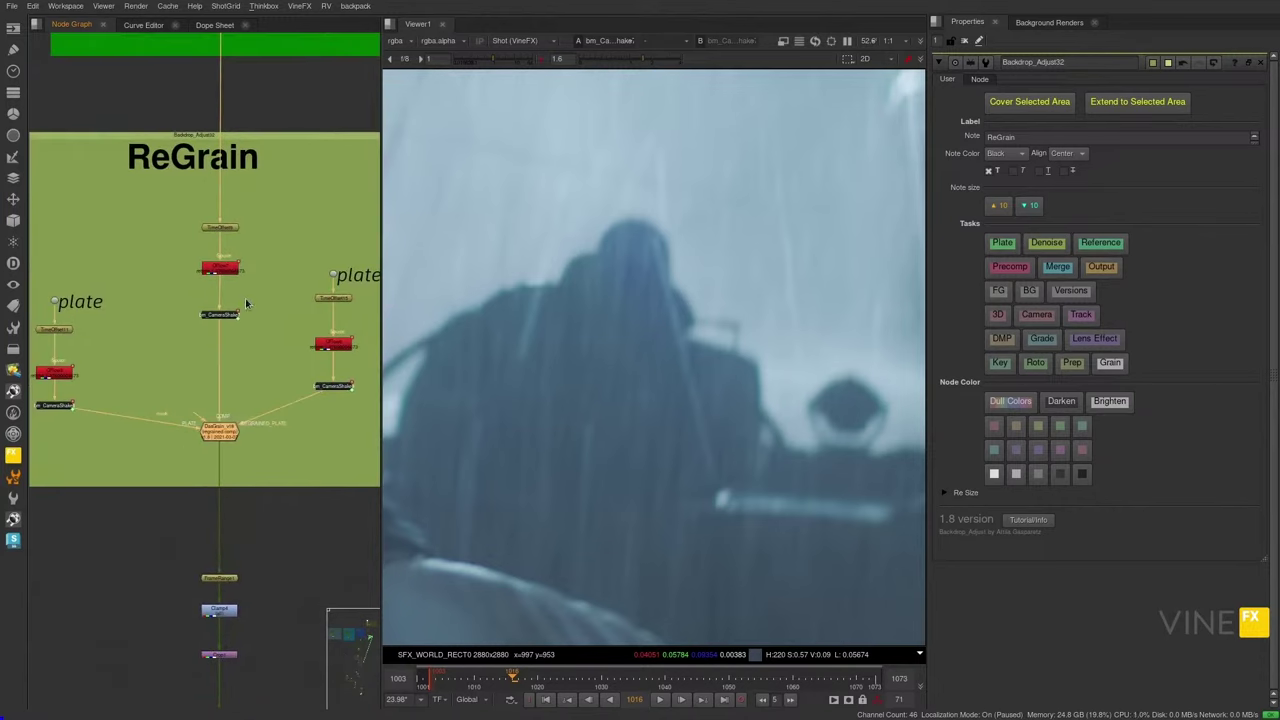
# - Select in turn the CameraShake nodes on the comp, plate and plate_denoise branches of the ReGrain setup
pyautogui.moveTo(262, 288); pyautogui.dragTo(143, 351)
pyautogui.moveTo(140, 440); pyautogui.dragTo(24, 389)
pyautogui.moveTo(261, 361); pyautogui.dragTo(382, 395)
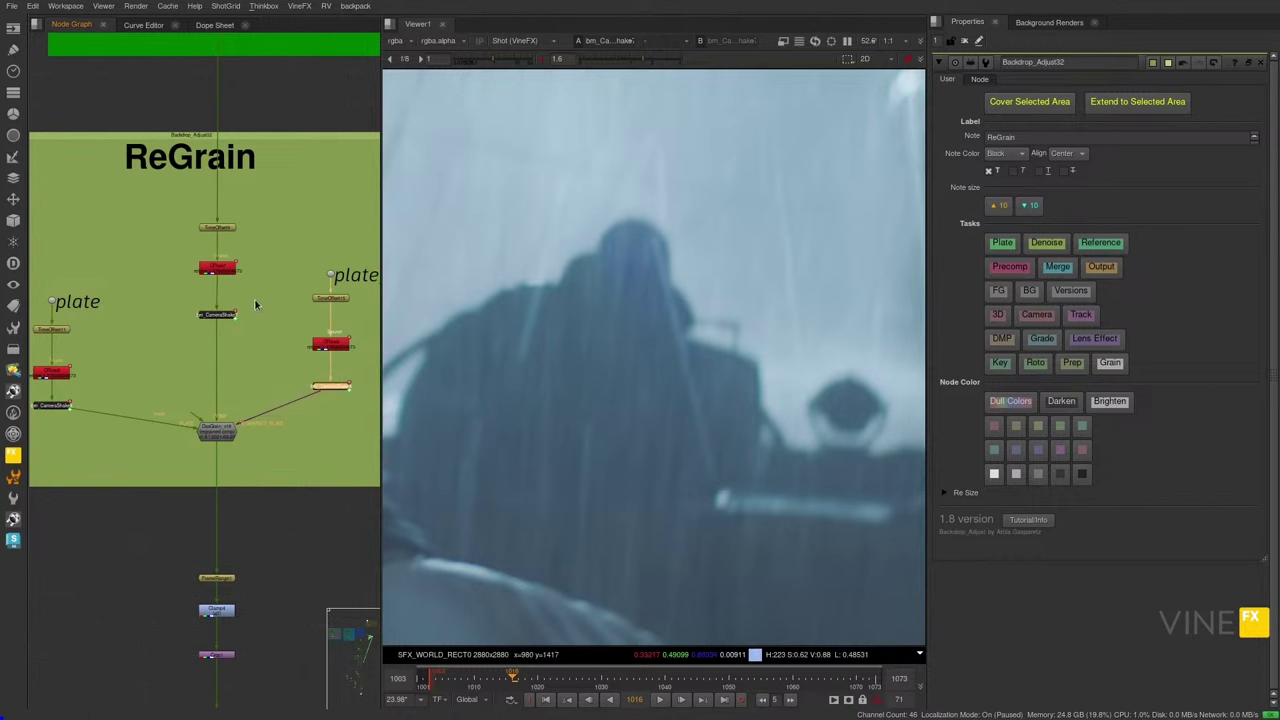
pyautogui.moveTo(266, 293); pyautogui.dragTo(153, 349)
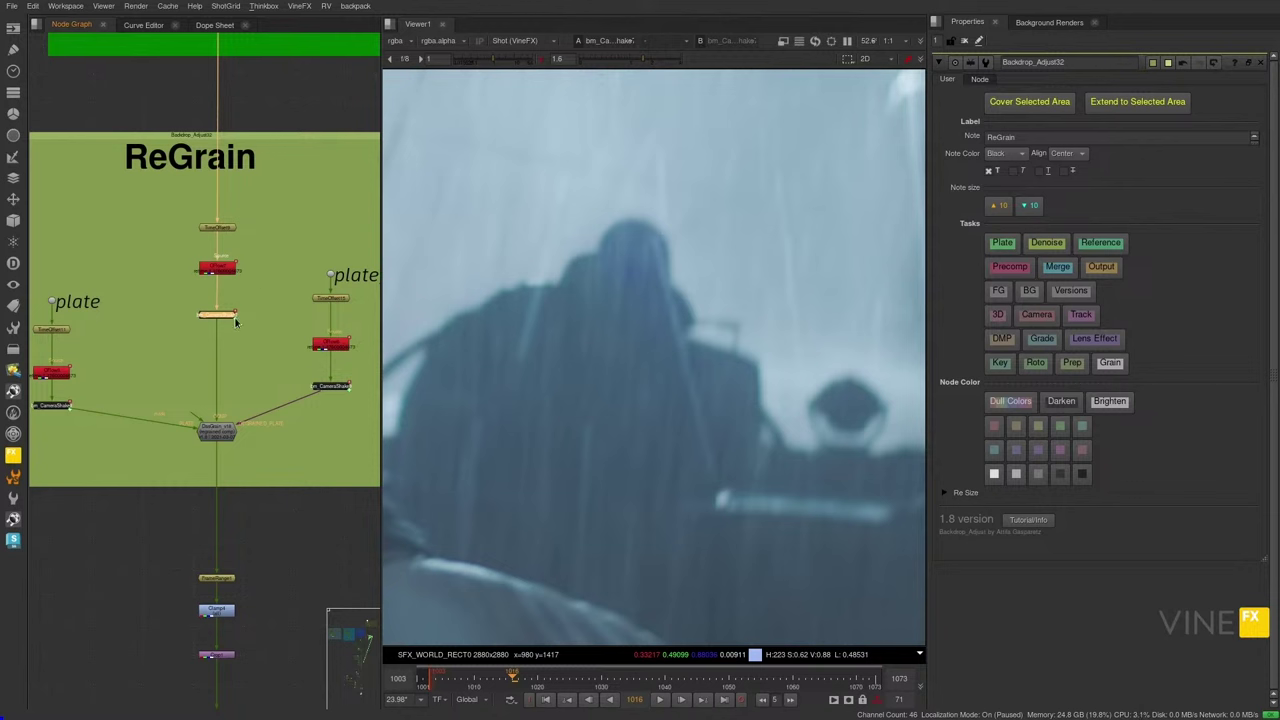
# - Select the whole plate_denoise branch and move it slightly lower inside the ReGrain backdrop, level with the plate branch
pyautogui.scroll(-3, 288, 384)
pyautogui.moveTo(361, 399); pyautogui.dragTo(268, 298)
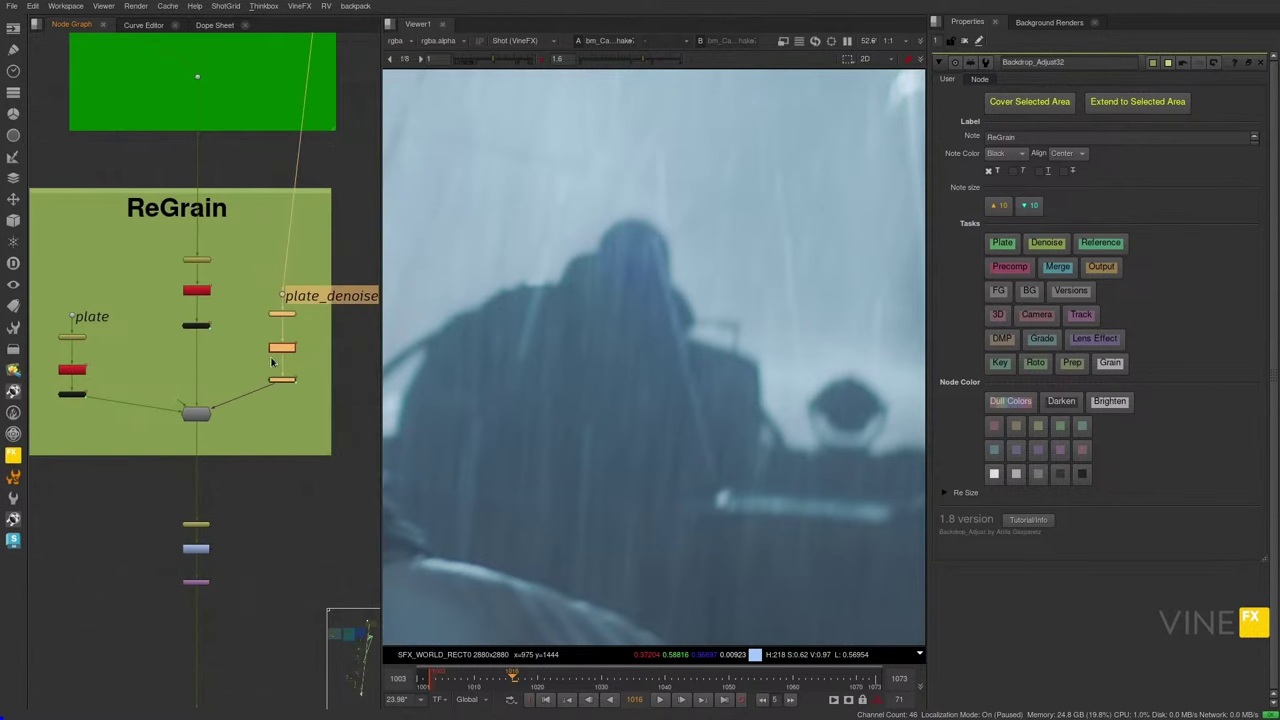
pyautogui.moveTo(284, 353); pyautogui.dragTo(296, 380)
pyautogui.scroll(1, 240, 399)
pyautogui.scroll(1, 240, 400)
pyautogui.click(285, 398)
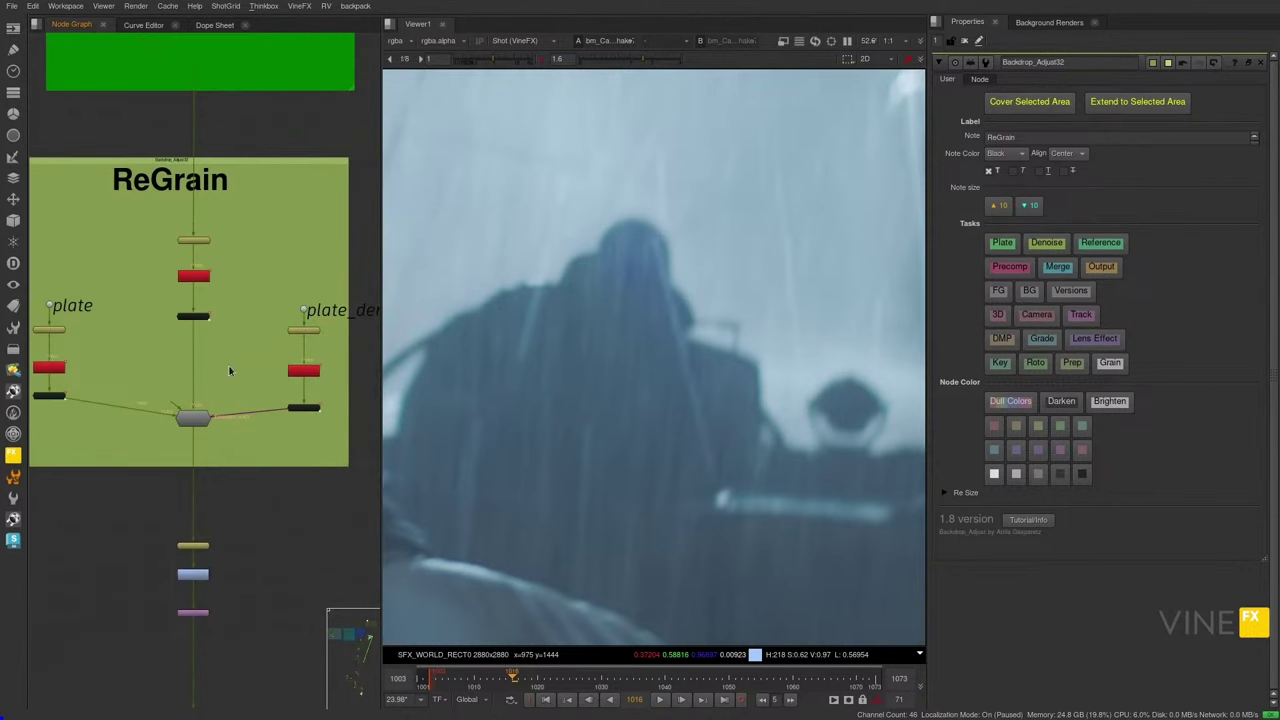
pyautogui.scroll(2, 229, 371)
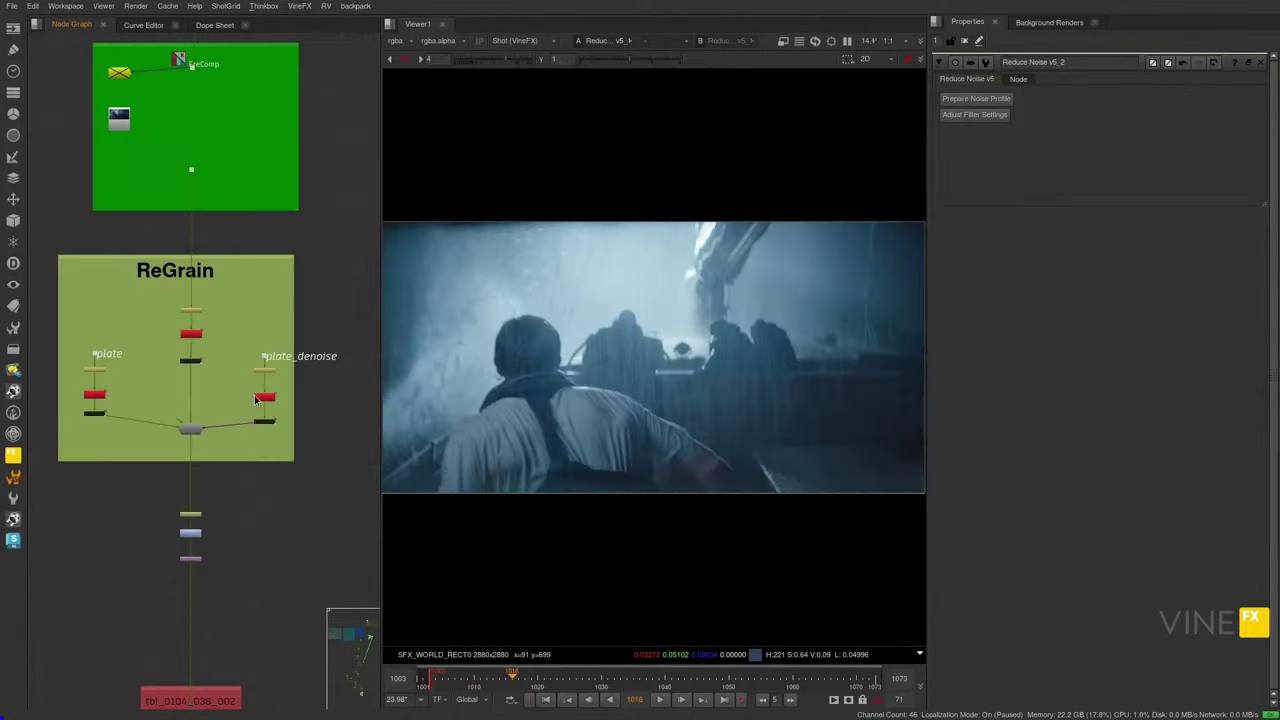
# - Go back up through the script from the ReGrain backdrop to the DENOISE DEFAULT and DENOISE LUMINANCE TWEAKED backdrops
pyautogui.keyDown('alt'); pyautogui.moveTo(255, 397); pyautogui.dragTo(222, 481, button='middle'); pyautogui.keyUp('alt')
pyautogui.moveTo(257, 345); pyautogui.dragTo(229, 548, button='middle')
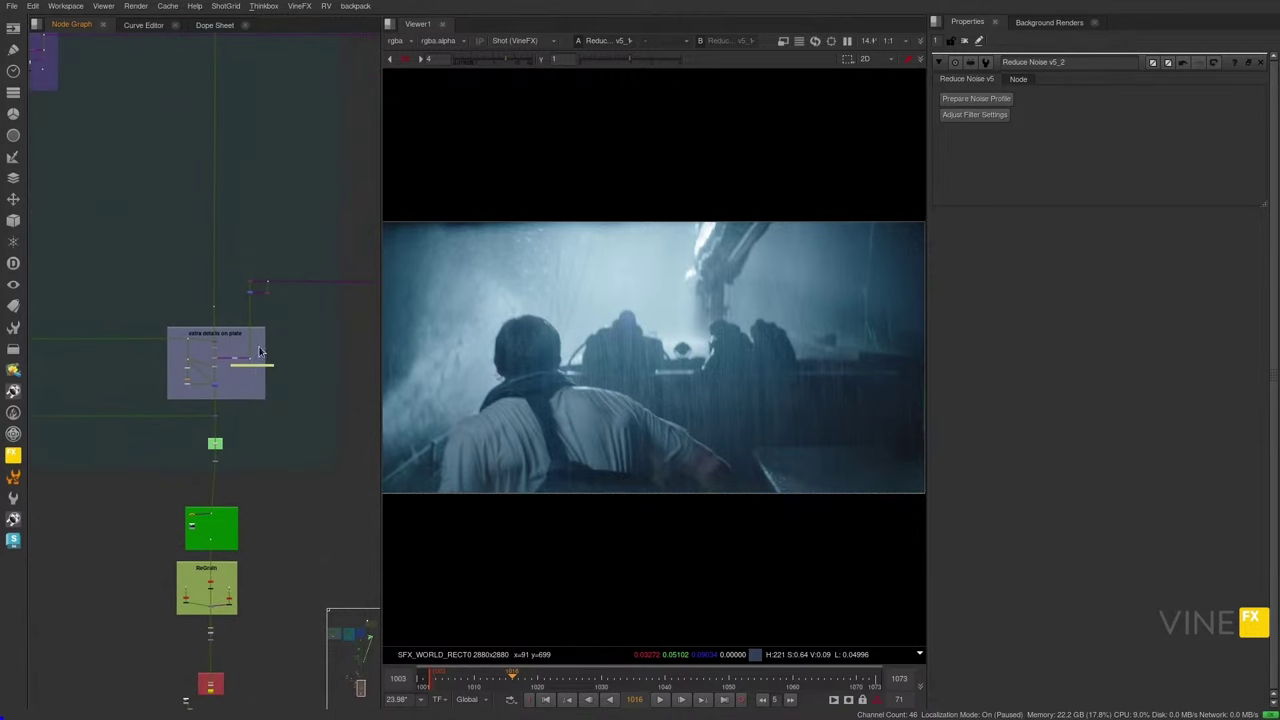
pyautogui.scroll(5, 258, 352)
pyautogui.keyDown('alt'); pyautogui.moveTo(260, 278); pyautogui.dragTo(229, 446, button='middle'); pyautogui.keyUp('alt')
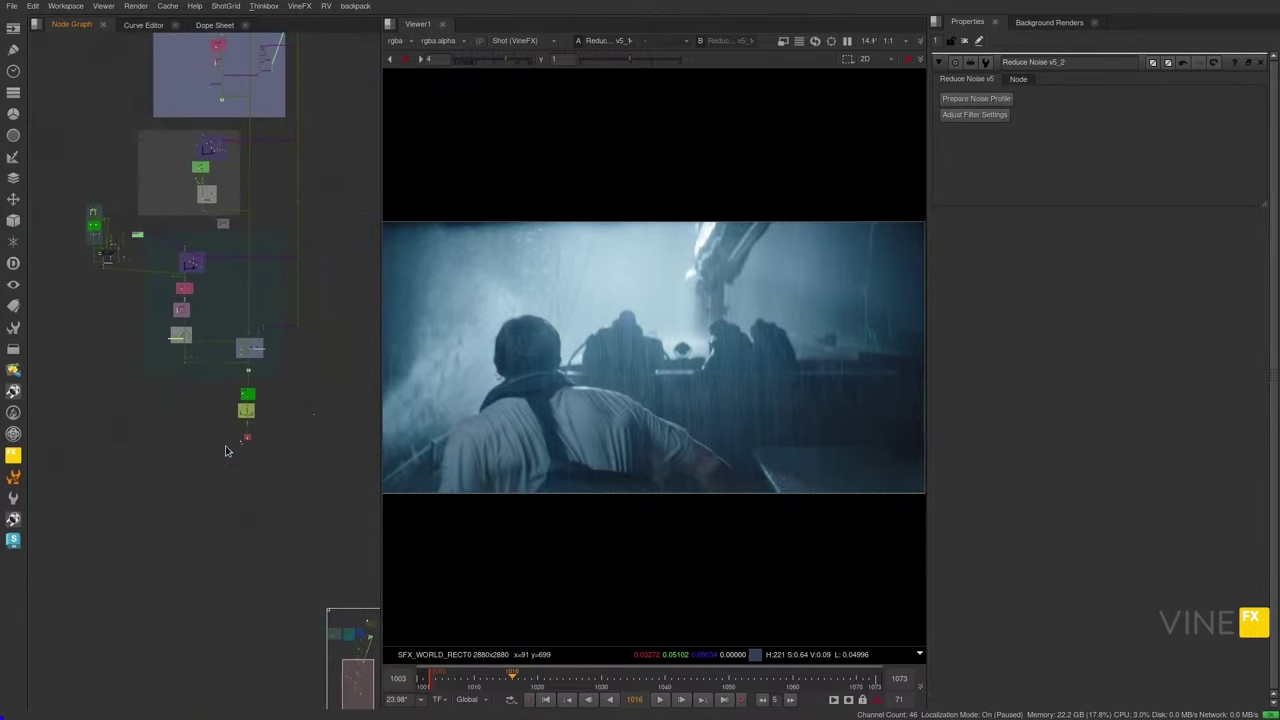
pyautogui.moveTo(225, 231); pyautogui.dragTo(234, 374, button='middle')
pyautogui.scroll(10, 247, 323)
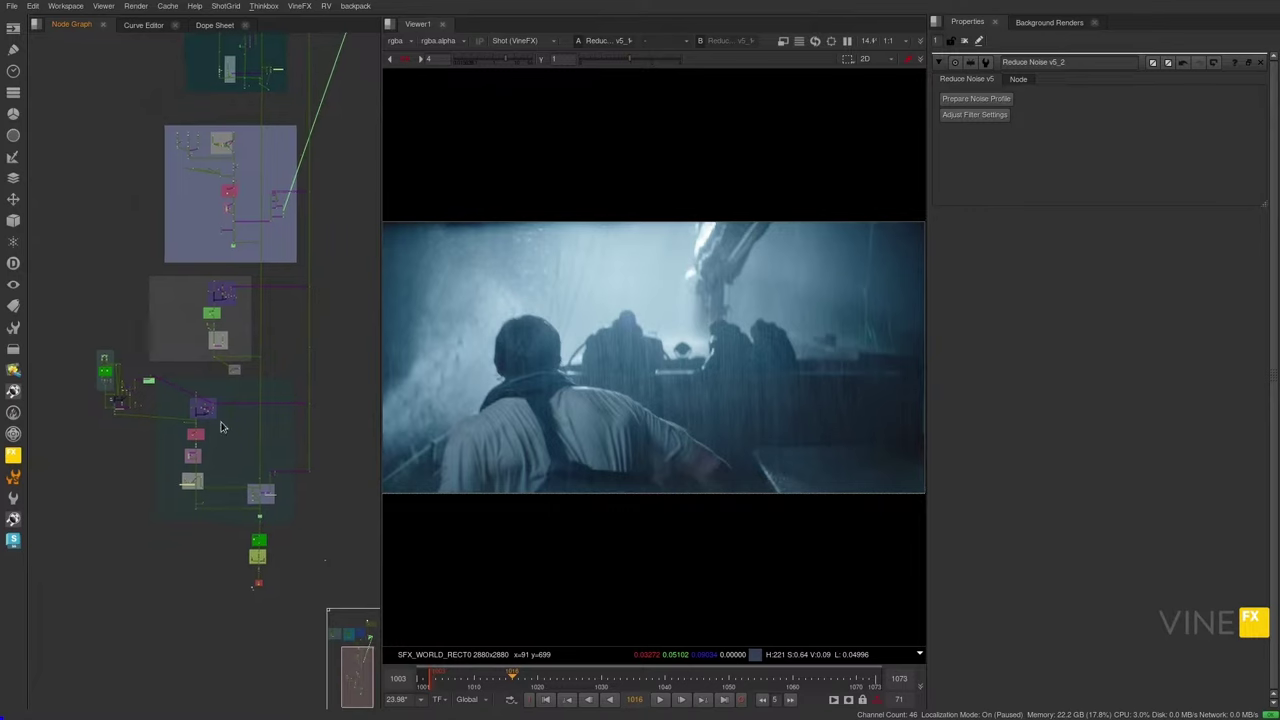
pyautogui.scroll(3, 238, 355)
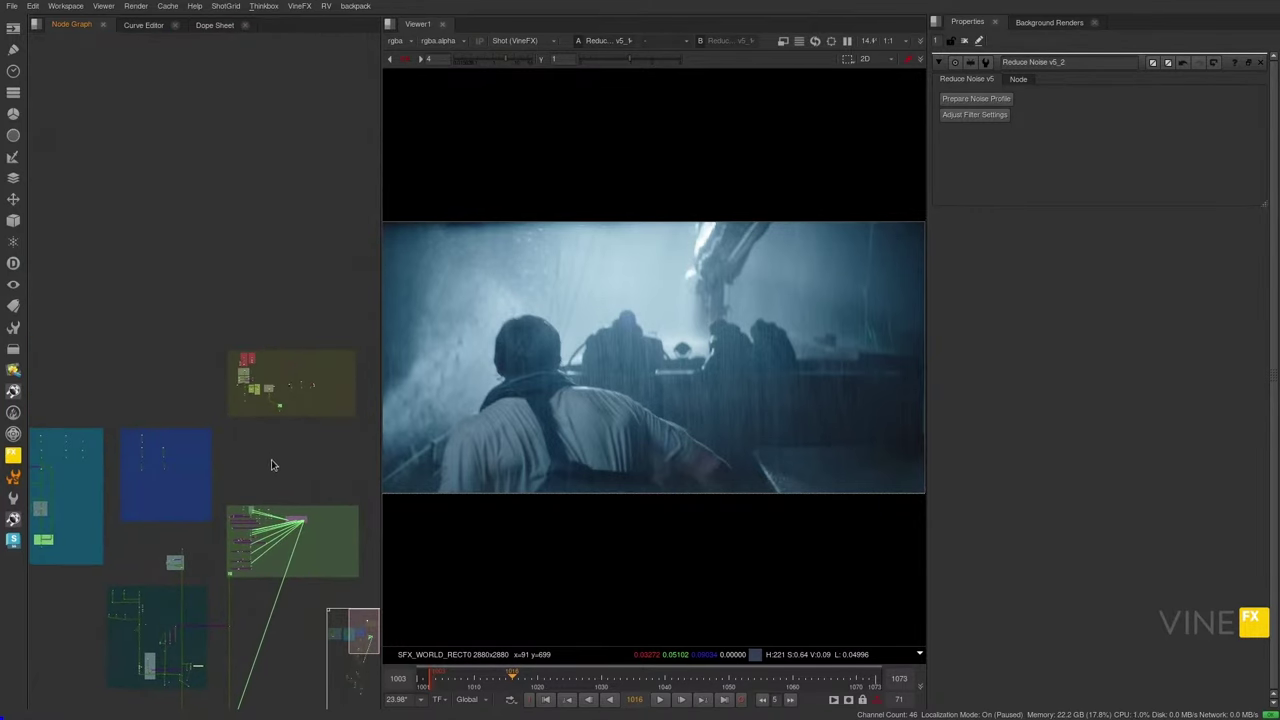
pyautogui.scroll(5, 265, 417)
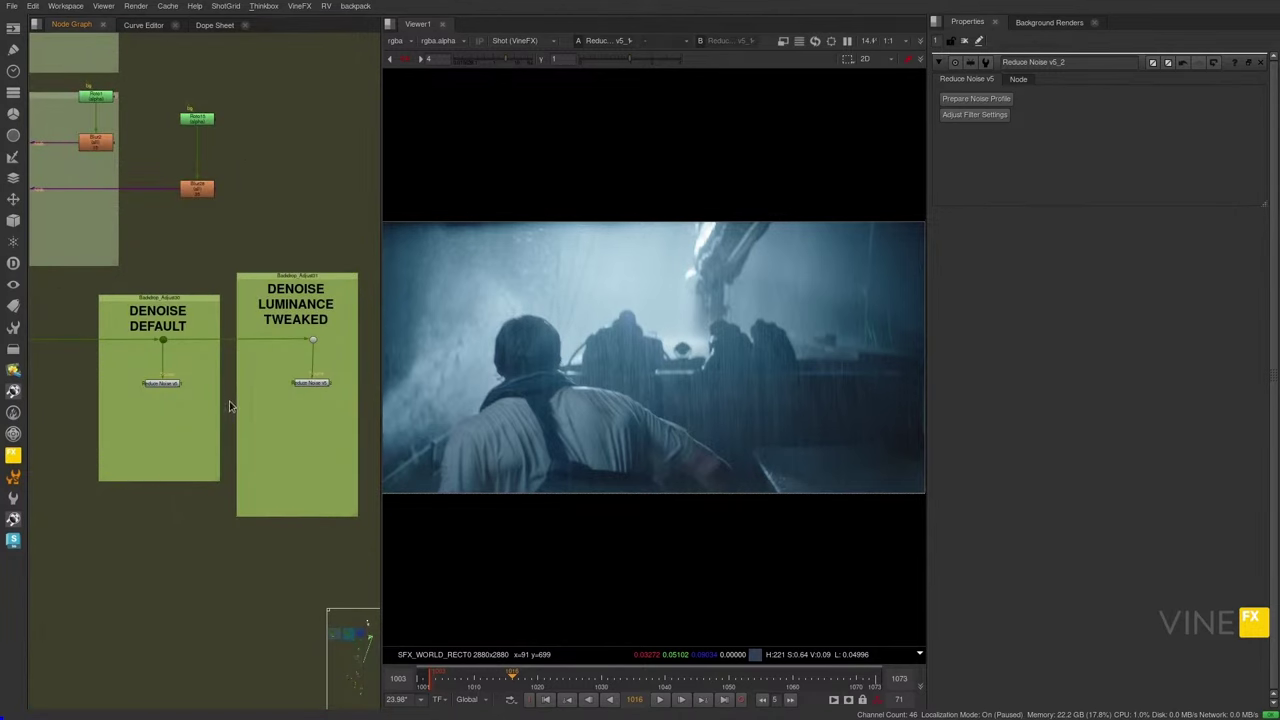
# - Build an automatic noise profile for the Reduce Noise node in the DENOISE DEFAULT backdrop and apply it
pyautogui.moveTo(228, 442); pyautogui.dragTo(210, 407, button='middle')
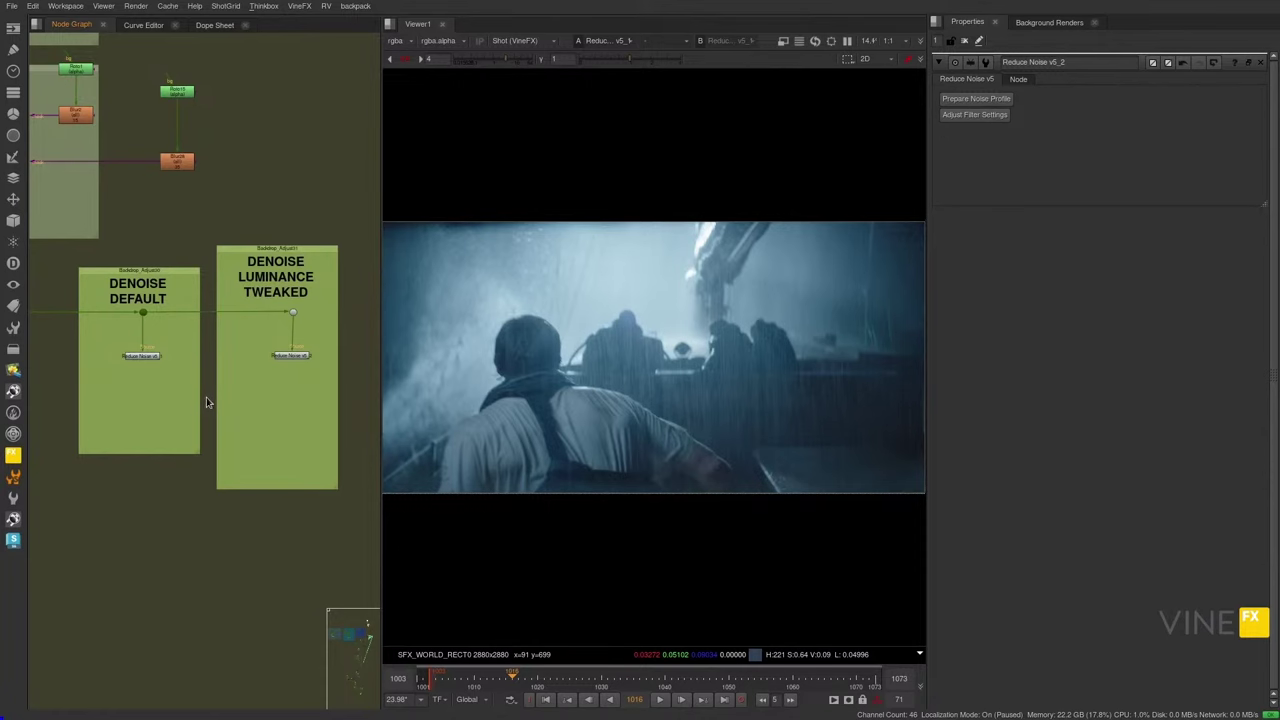
pyautogui.click(148, 357)
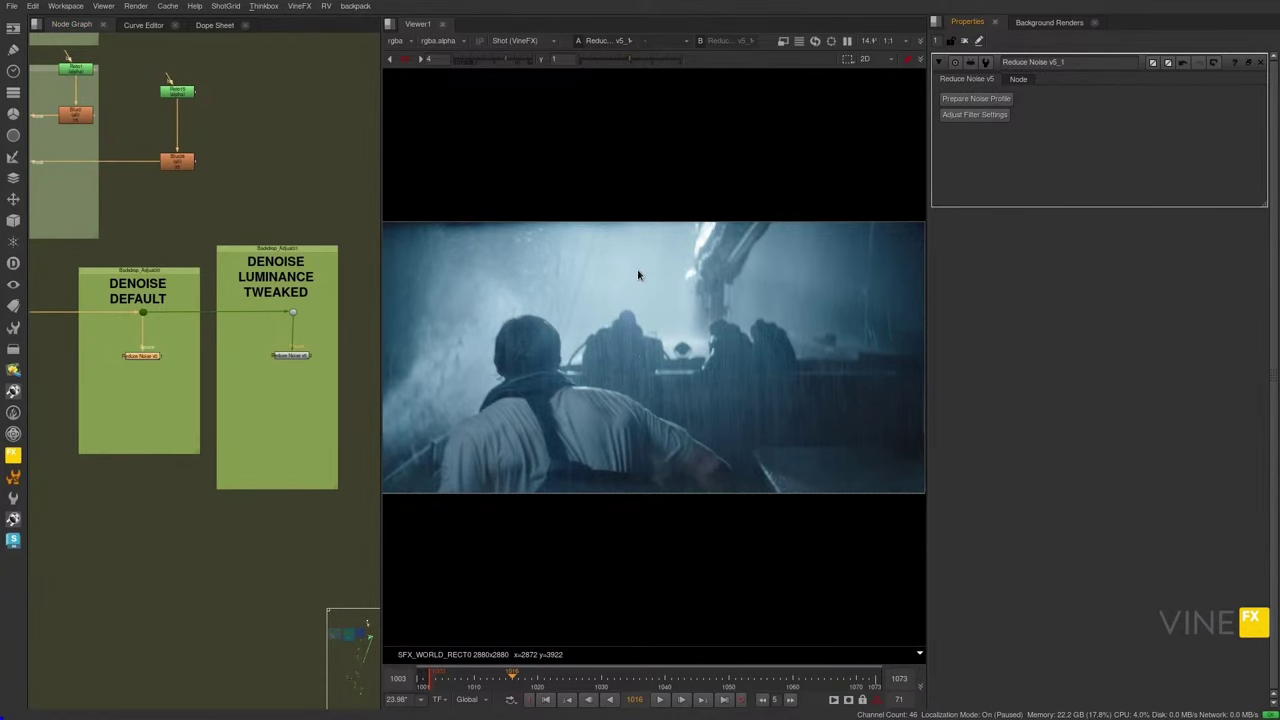
pyautogui.click(976, 98)
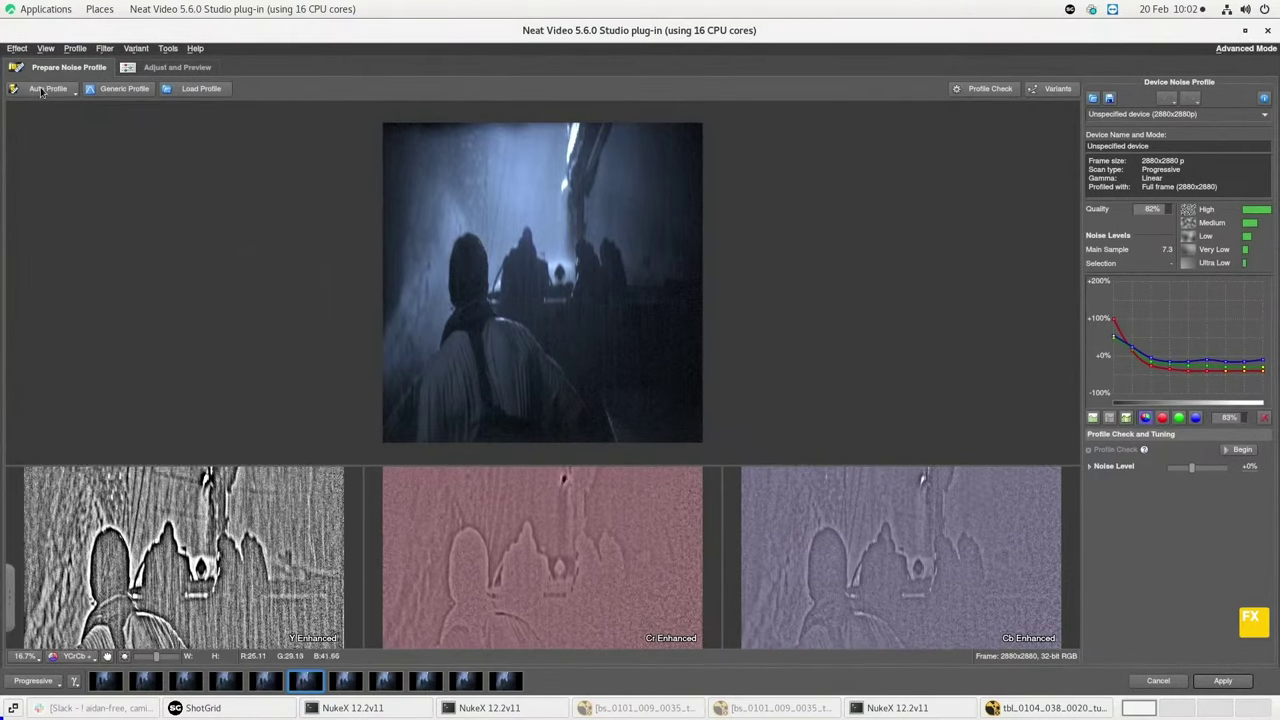
pyautogui.click(44, 89)
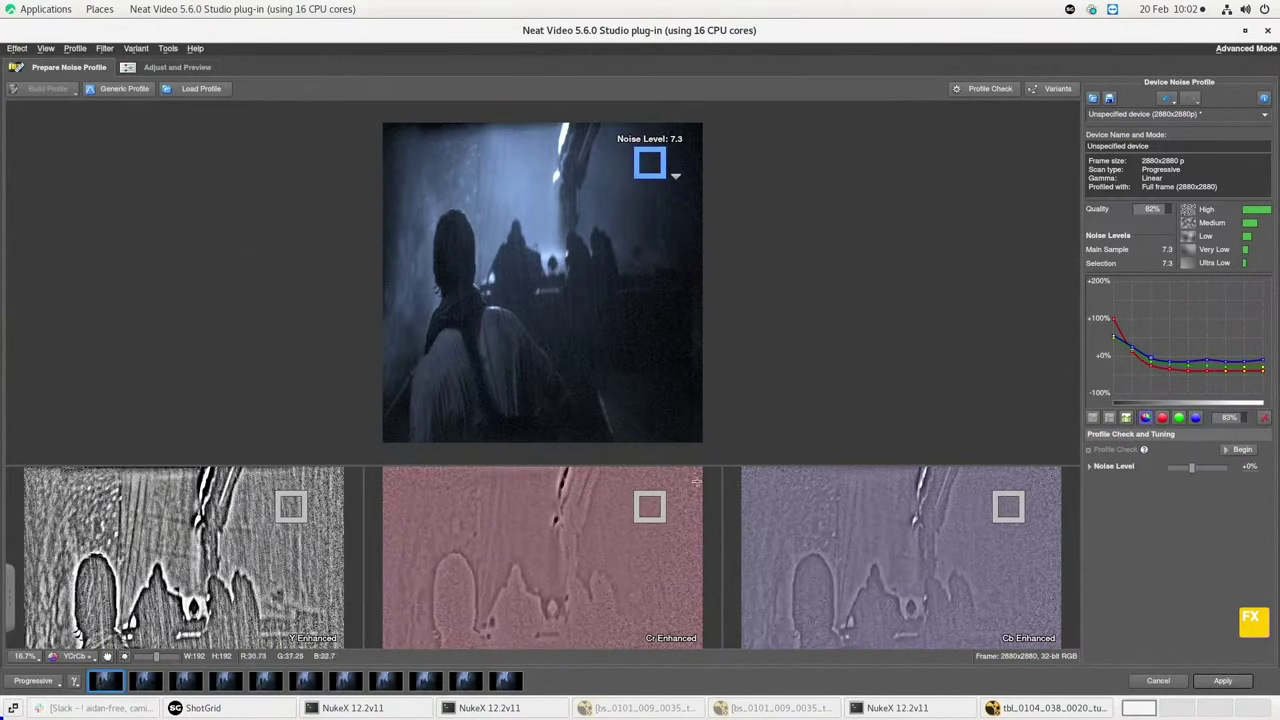
pyautogui.click(1222, 680)
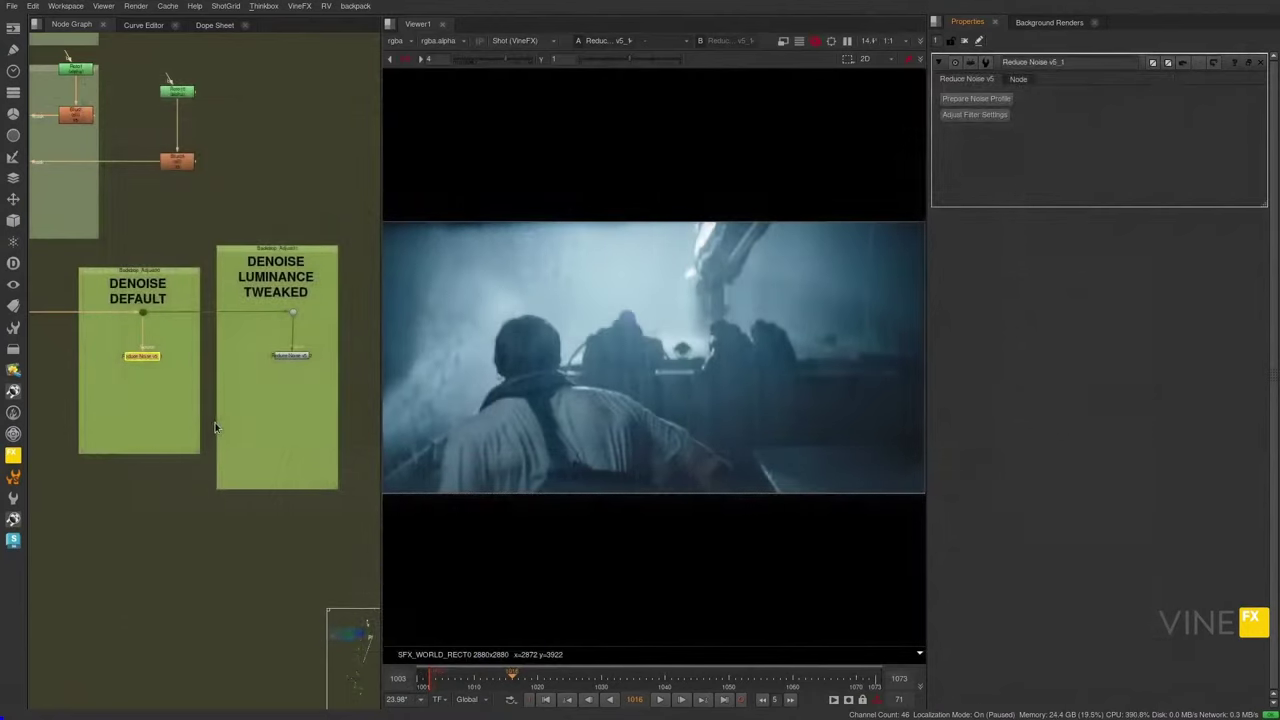
pyautogui.click(215, 425)
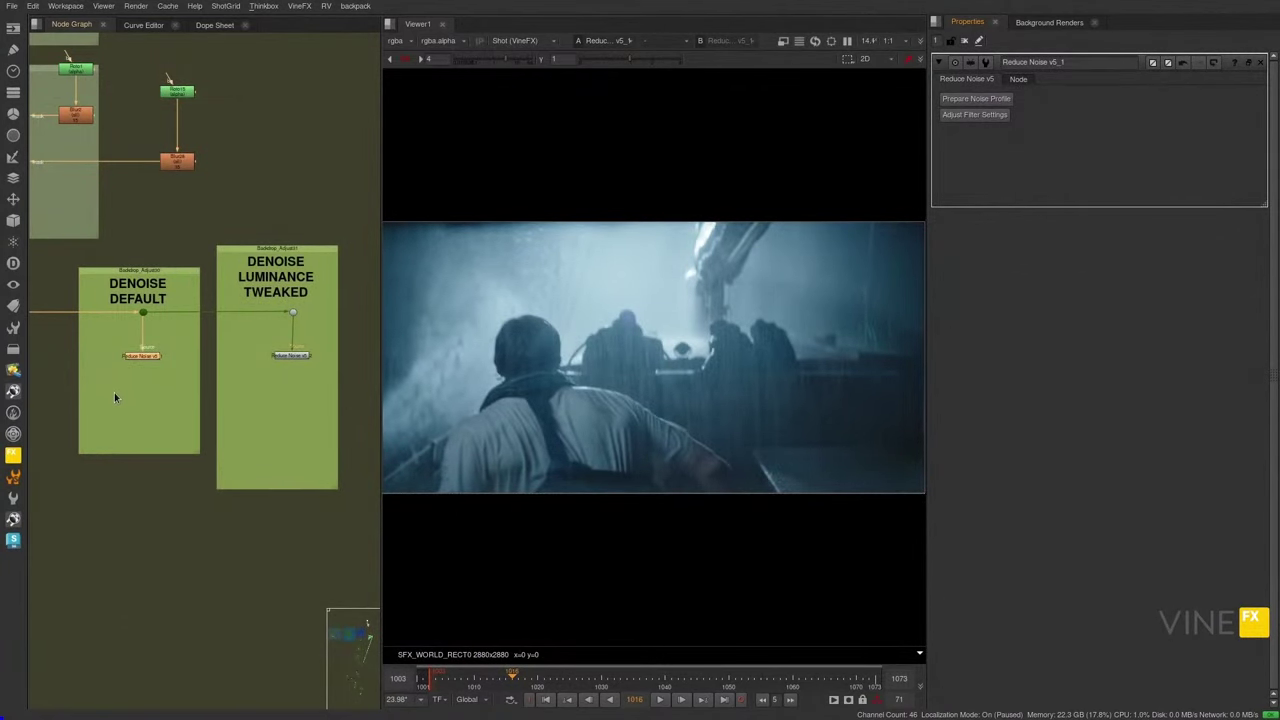
# - Adjust the spatial filter's luminance noise reduction amount on the DENOISE LUMINANCE TWEAKED Reduce Noise node and apply it
pyautogui.click(293, 357)
pyautogui.doubleClick(293, 357)
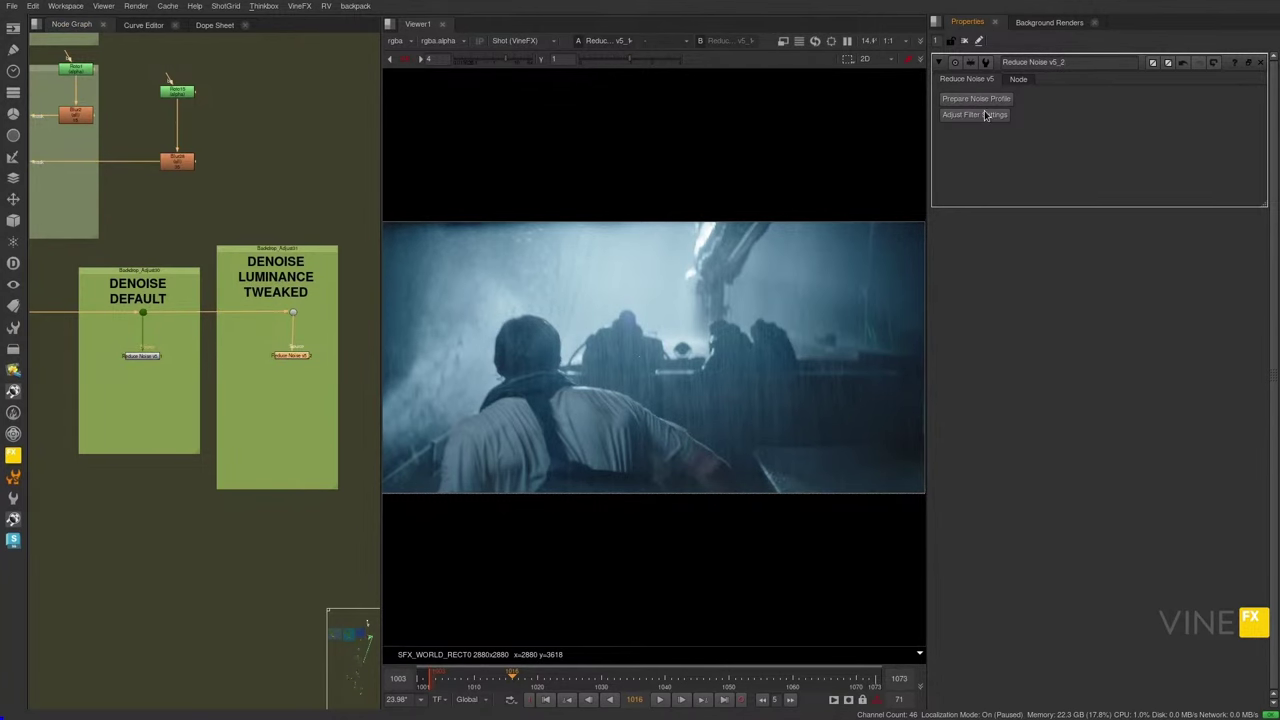
pyautogui.click(985, 115)
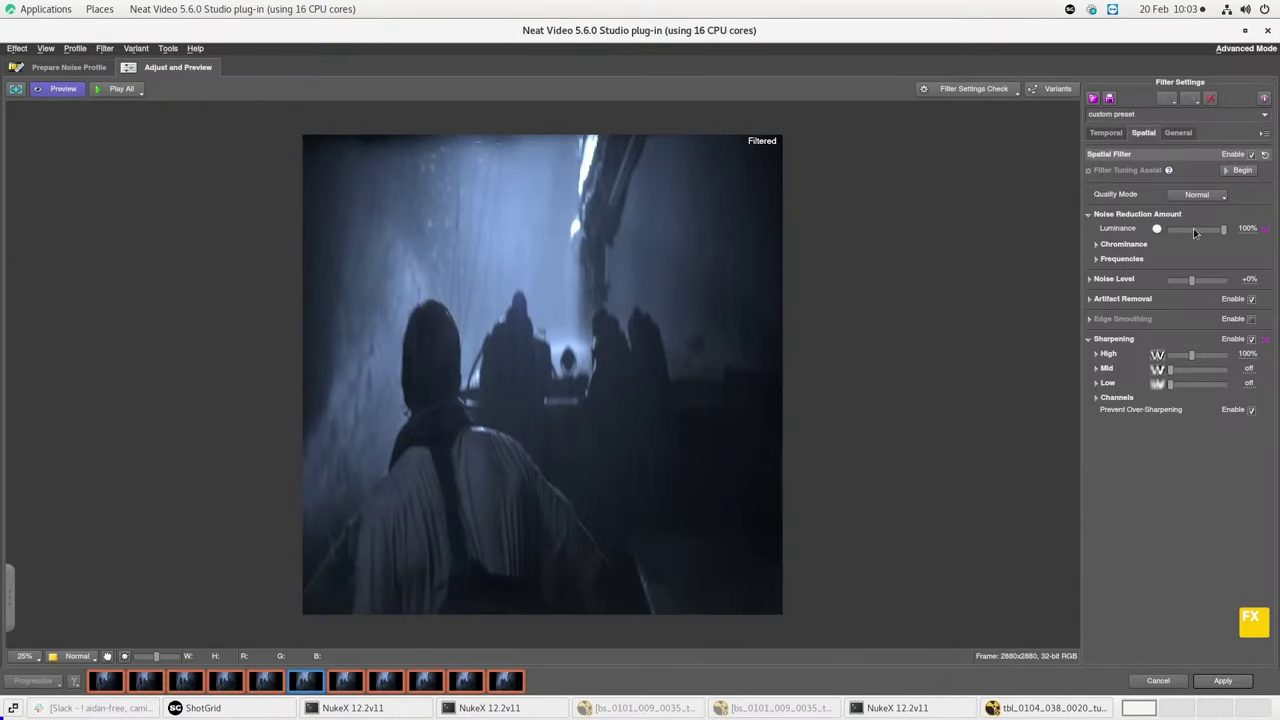
pyautogui.moveTo(1215, 232); pyautogui.dragTo(1242, 235)
pyautogui.click(1220, 680)
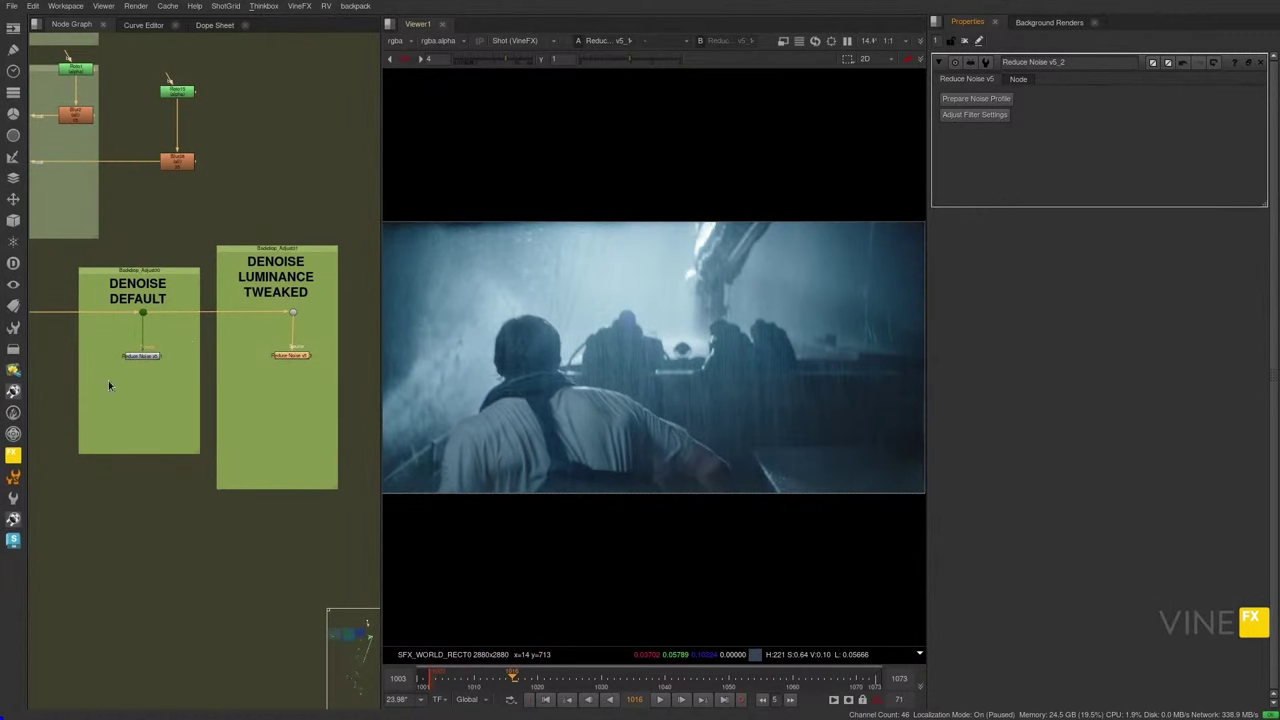
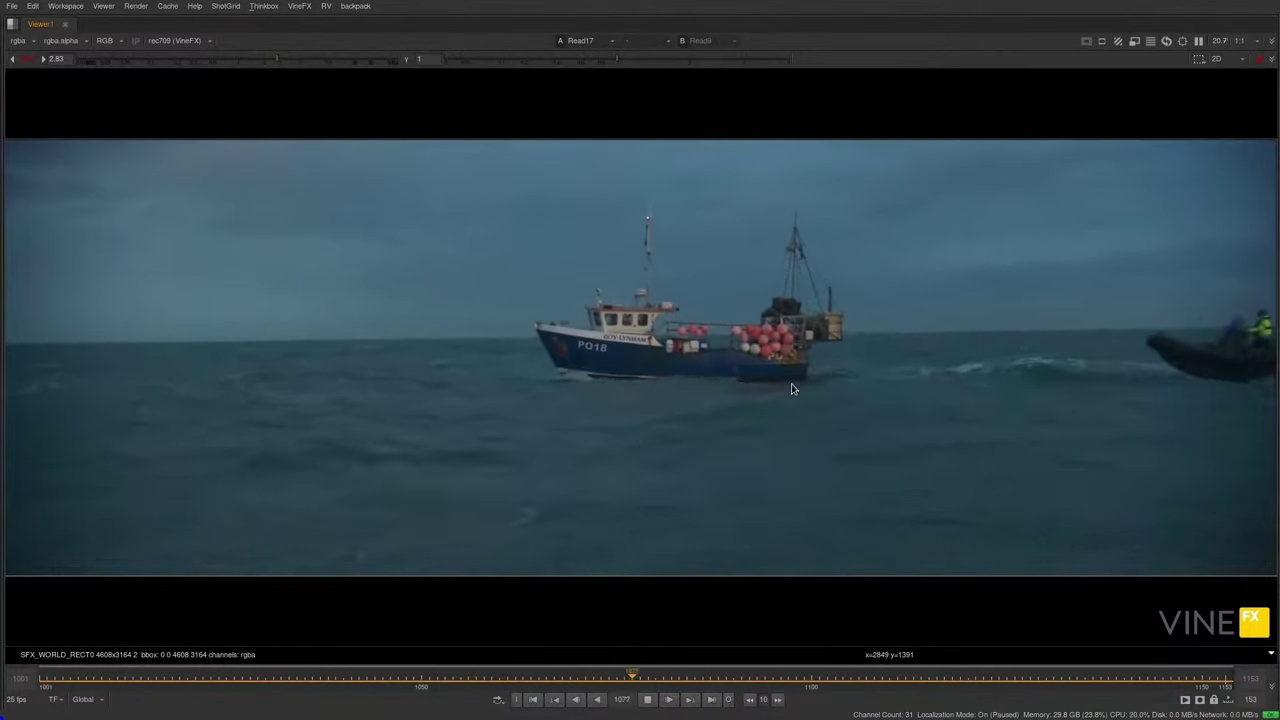
# - Compare the original boat plates with the stormy sea composites, including an overview of the full node graph
pyautogui.press('2')
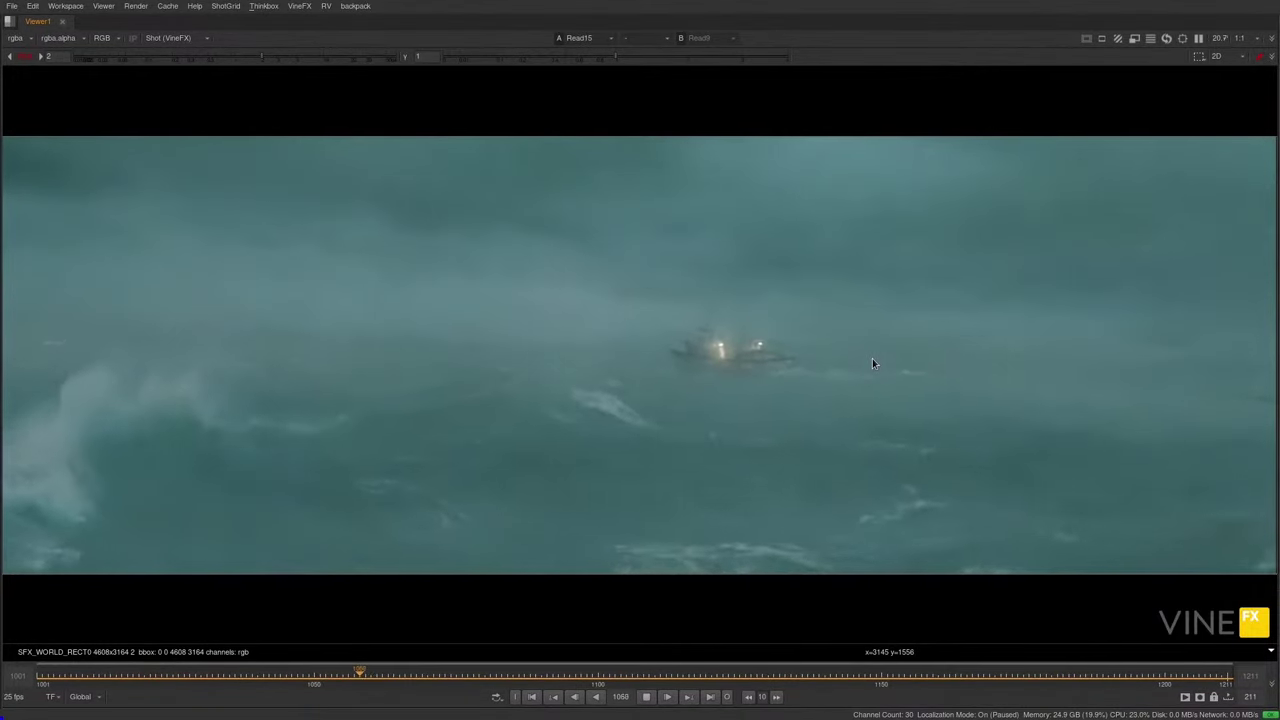
pyautogui.press('2')
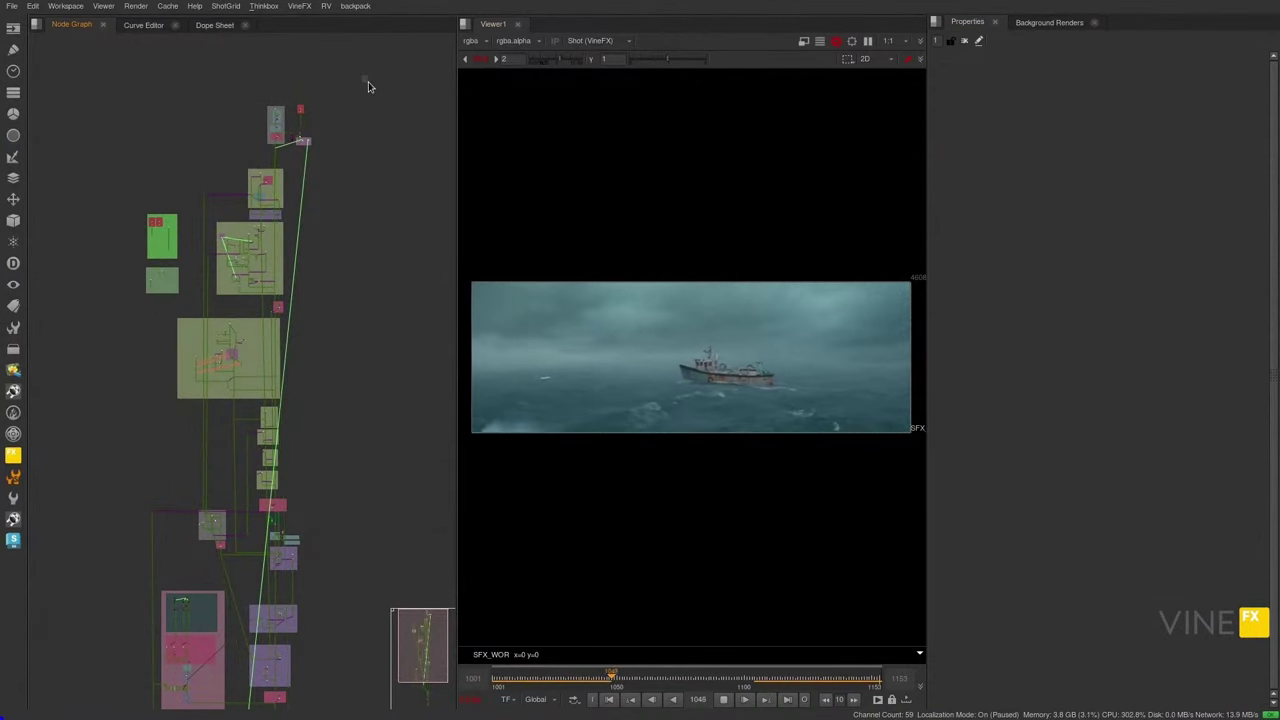
pyautogui.moveTo(97, 601); pyautogui.dragTo(364, 74)
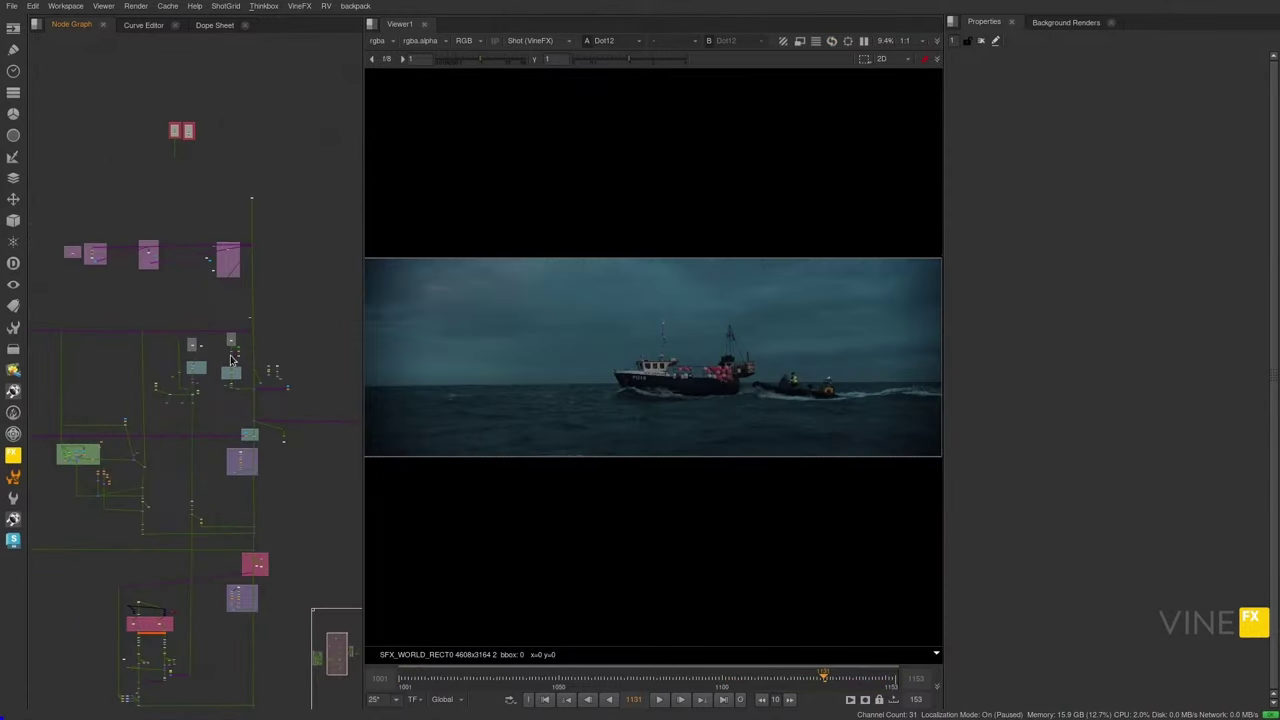
# - View the merge that brings the graded BG DMP sky branch into the main pipe
pyautogui.scroll(5, 260, 305)
pyautogui.press('1')
pyautogui.moveTo(322, 458); pyautogui.dragTo(290, 487)
pyautogui.press('1')
pyautogui.scroll(3, 240, 463)
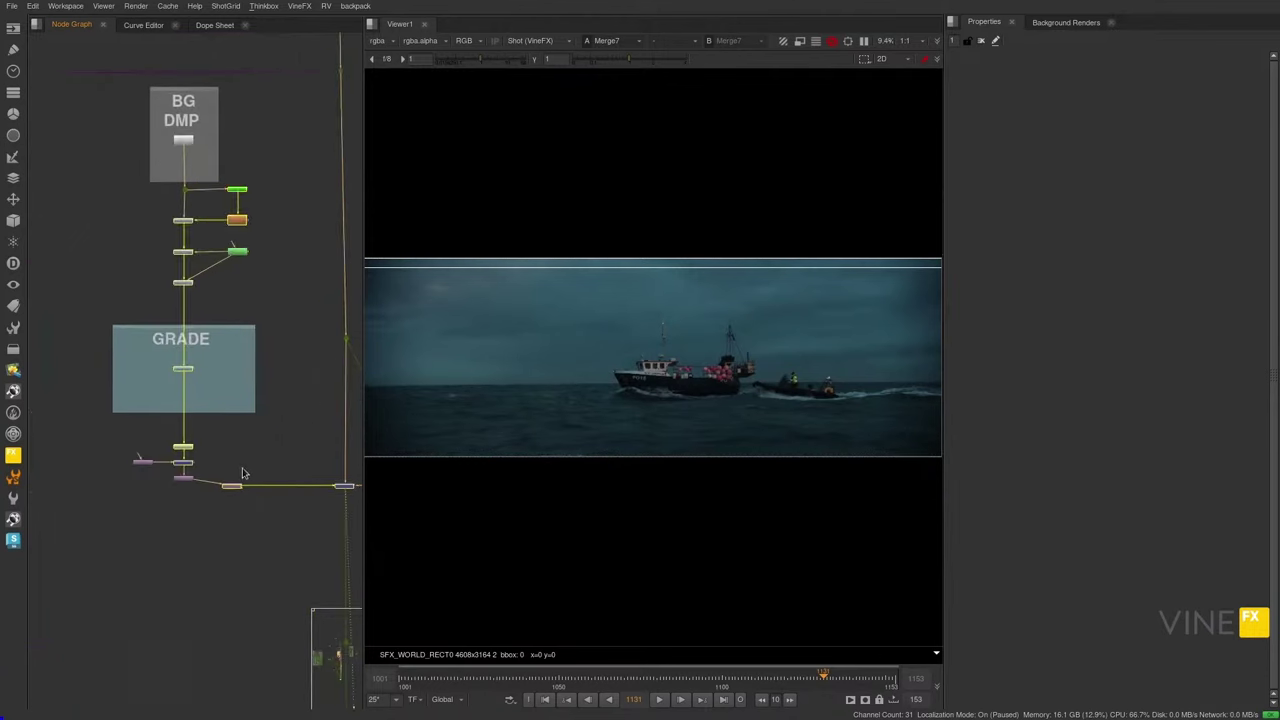
pyautogui.moveTo(228, 469); pyautogui.dragTo(104, 444, button='middle')
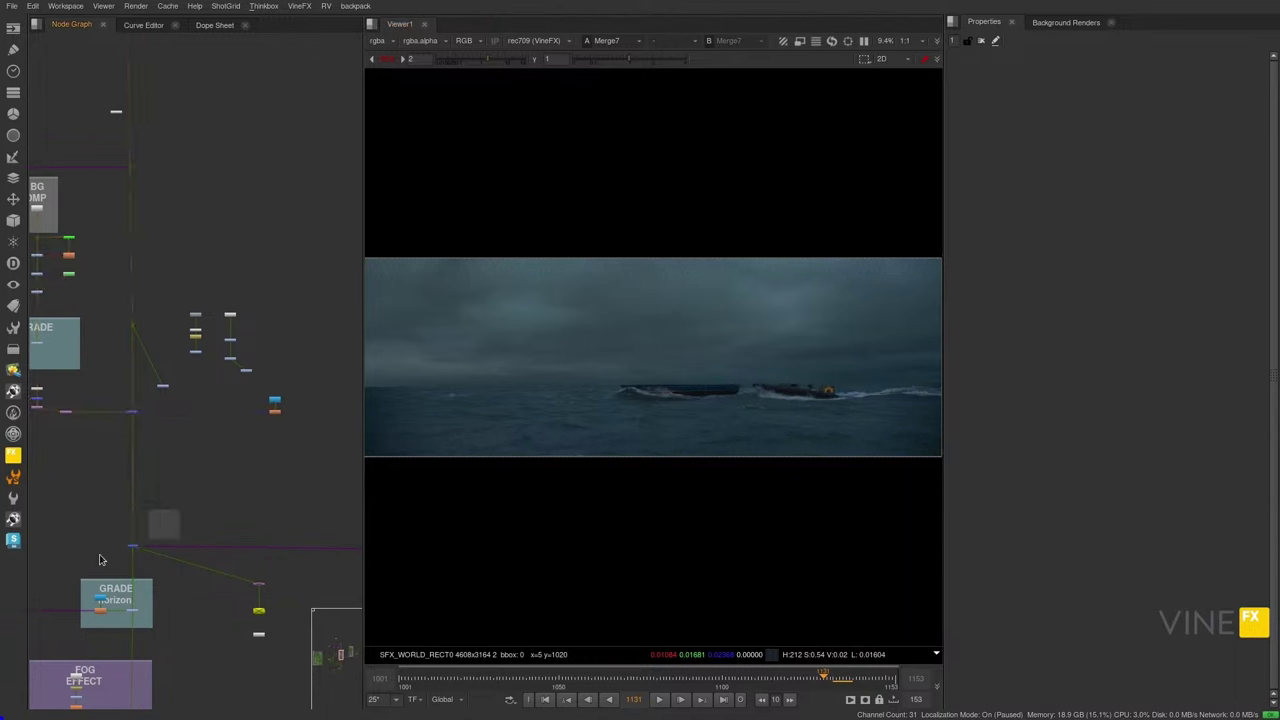
# - Inspect the Ocean 1 branch, viewing the Premult node below its GRADE backdrop and continuing to the plate_deNoise section
pyautogui.scroll(-6, 160, 480)
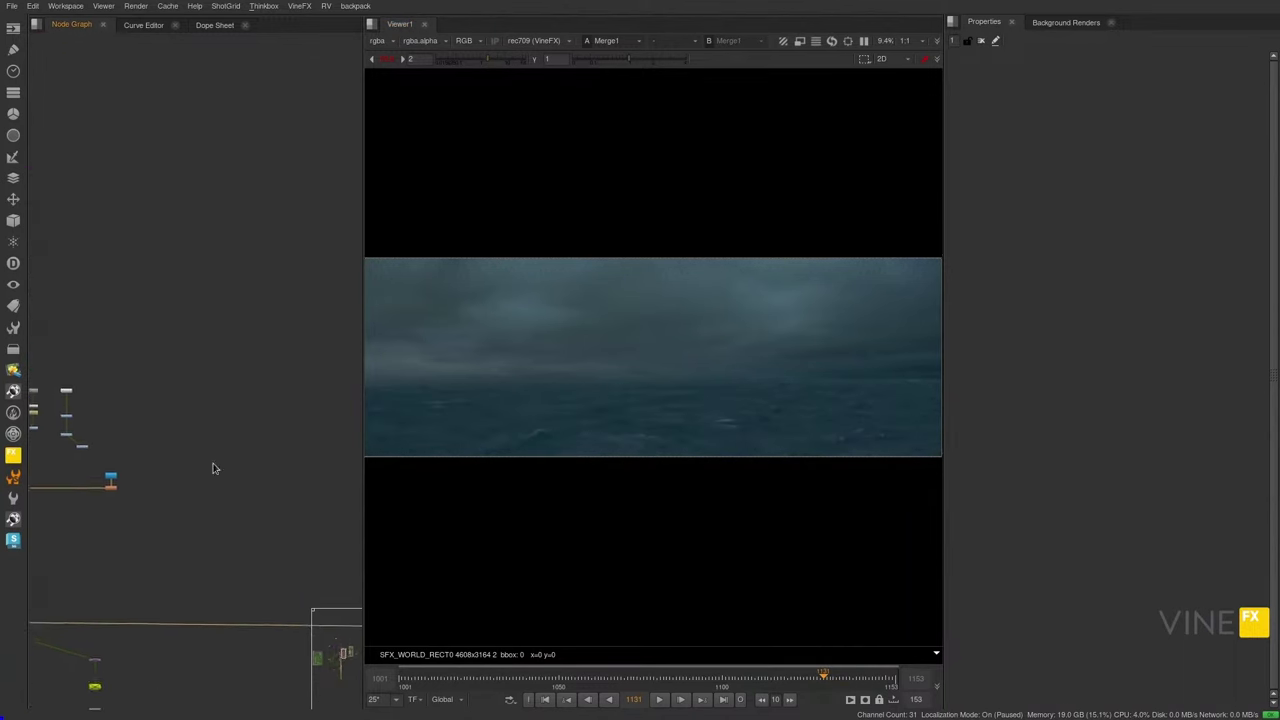
pyautogui.scroll(3, 309, 342)
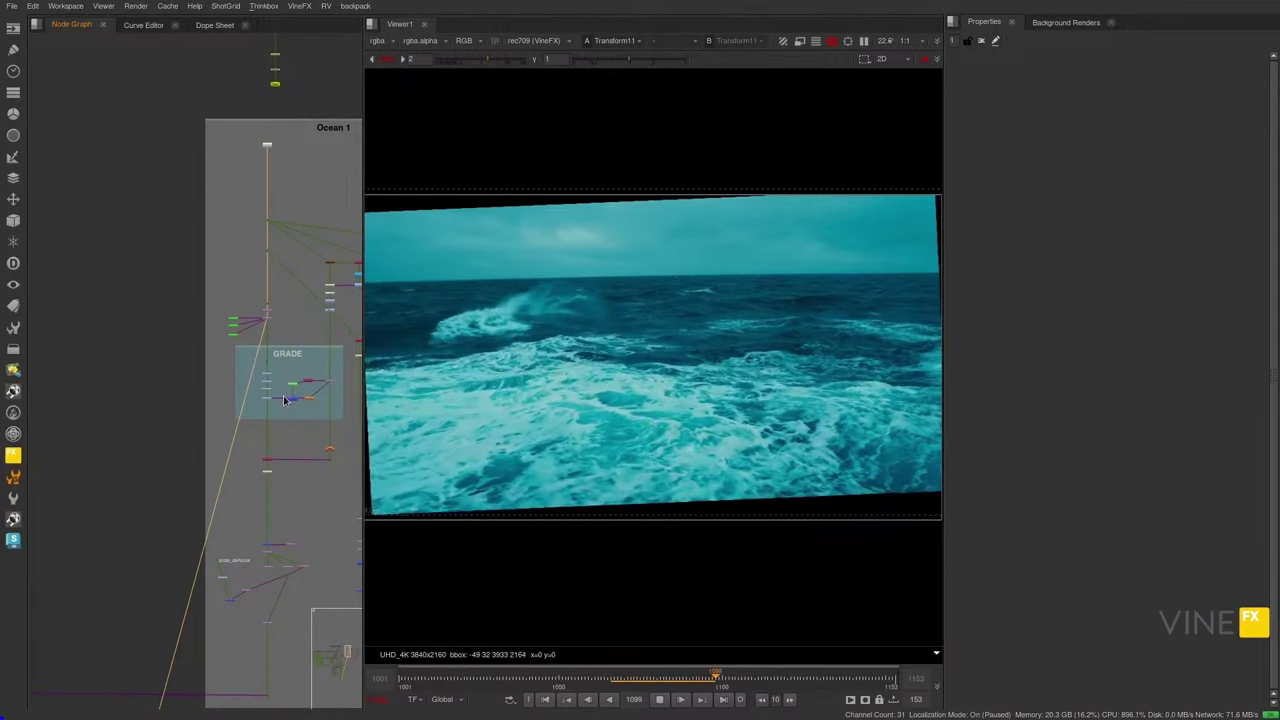
pyautogui.scroll(2, 272, 430)
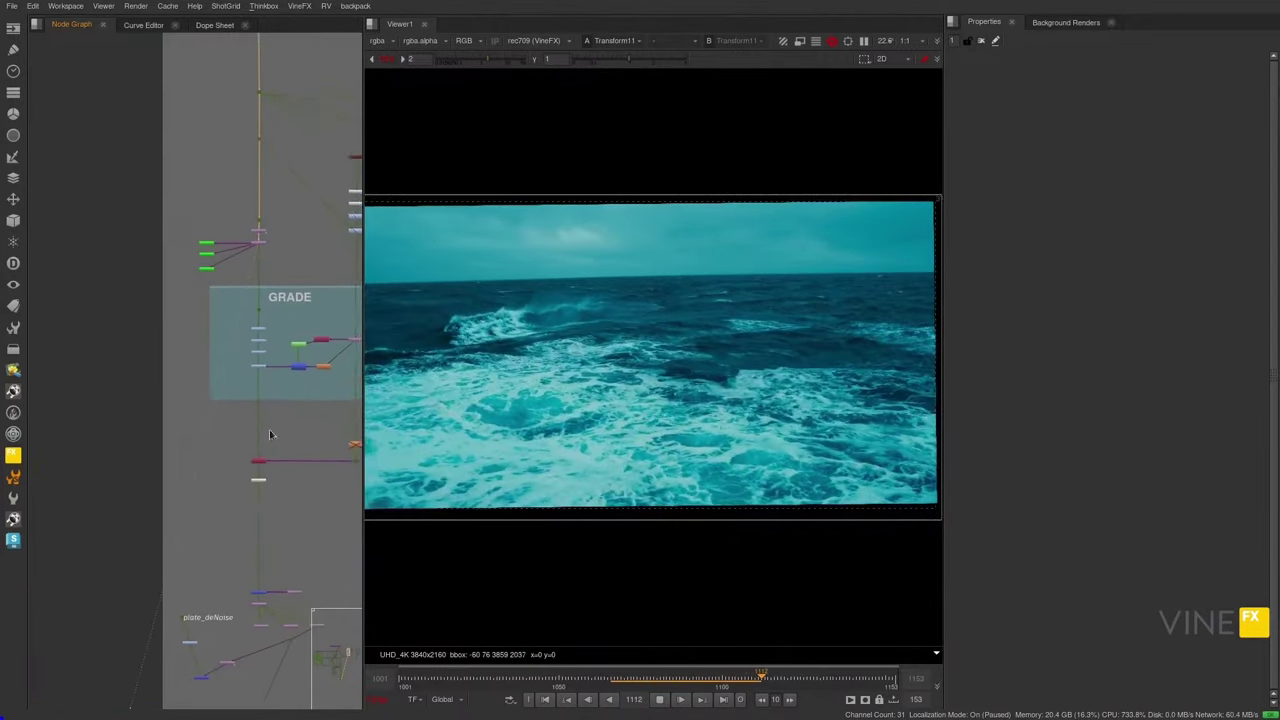
pyautogui.moveTo(267, 490); pyautogui.dragTo(277, 375, button='middle')
pyautogui.click(269, 365)
pyautogui.press('1')
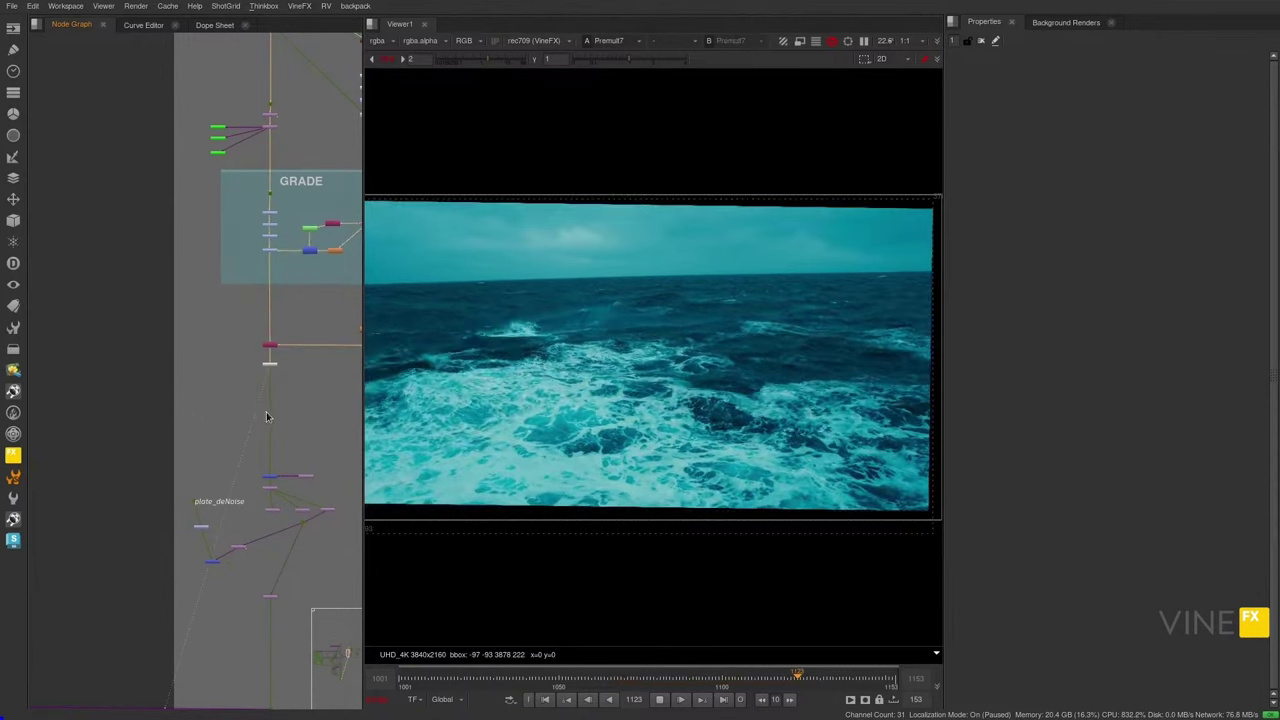
pyautogui.press('Down')
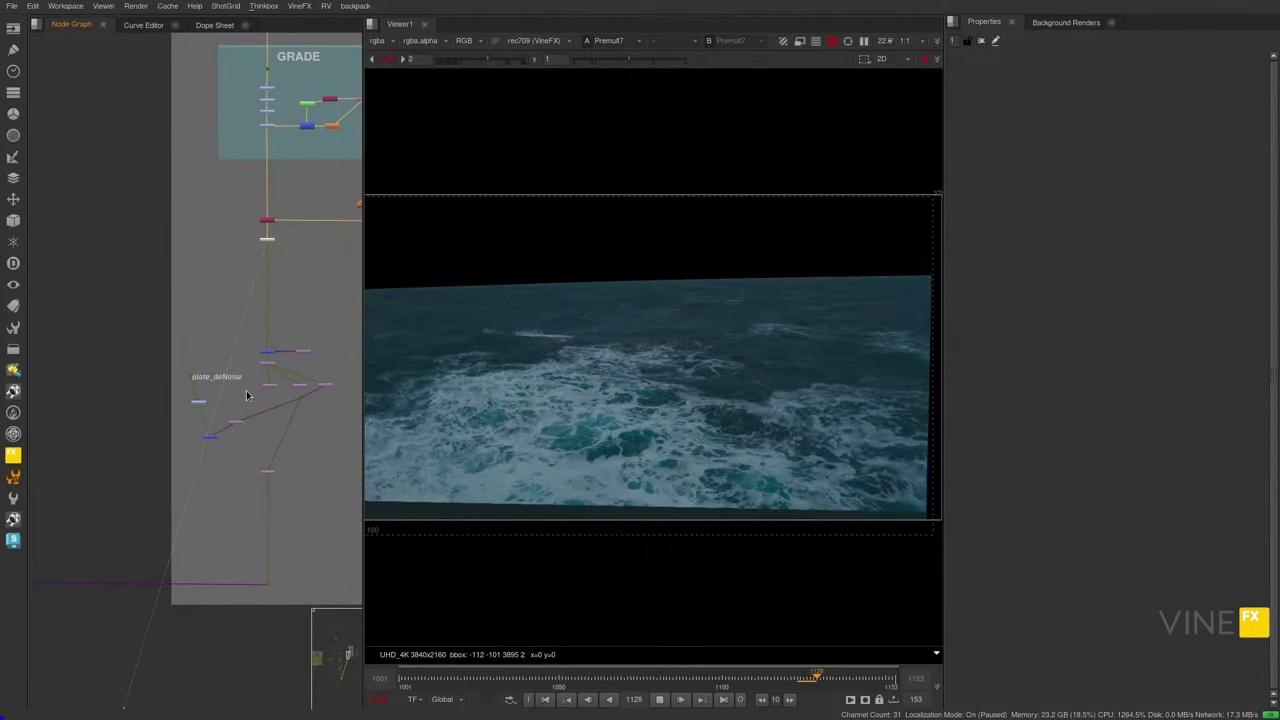
pyautogui.moveTo(287, 461); pyautogui.dragTo(214, 496)
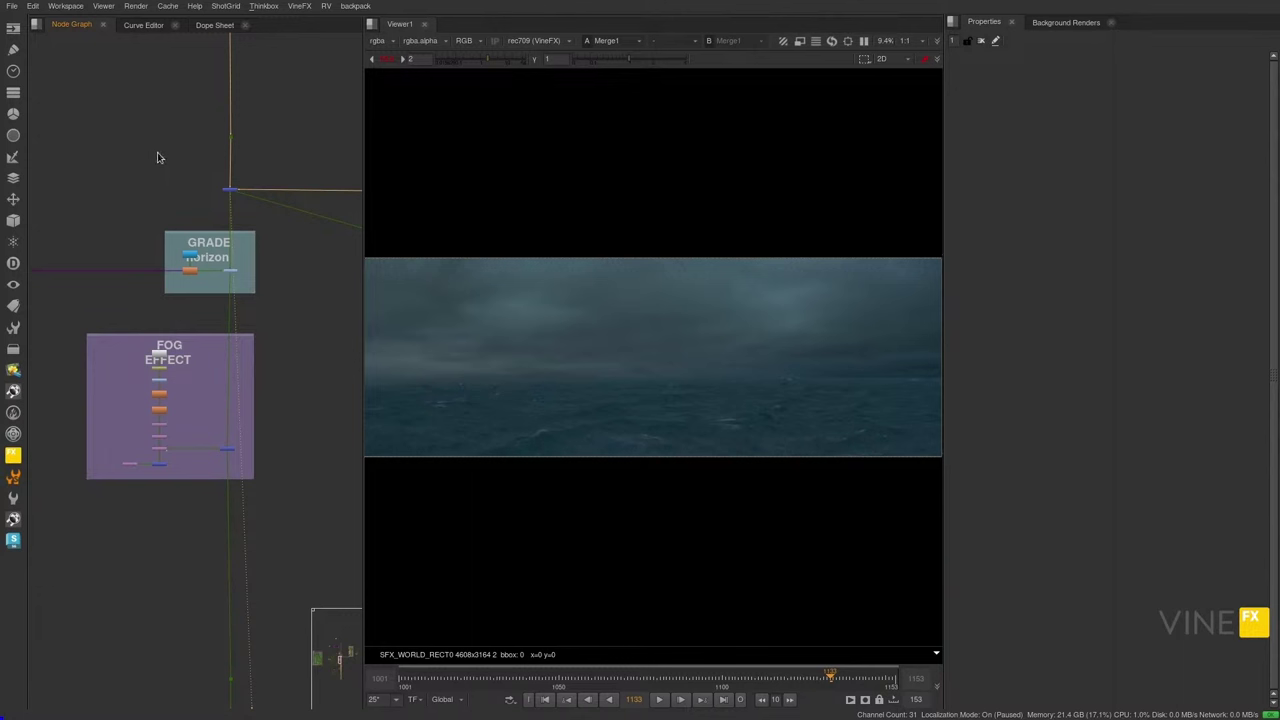
# - View the fog element's transform in the FOG EFFECT backdrop with the viewer gain raised to 8
pyautogui.press('Down')
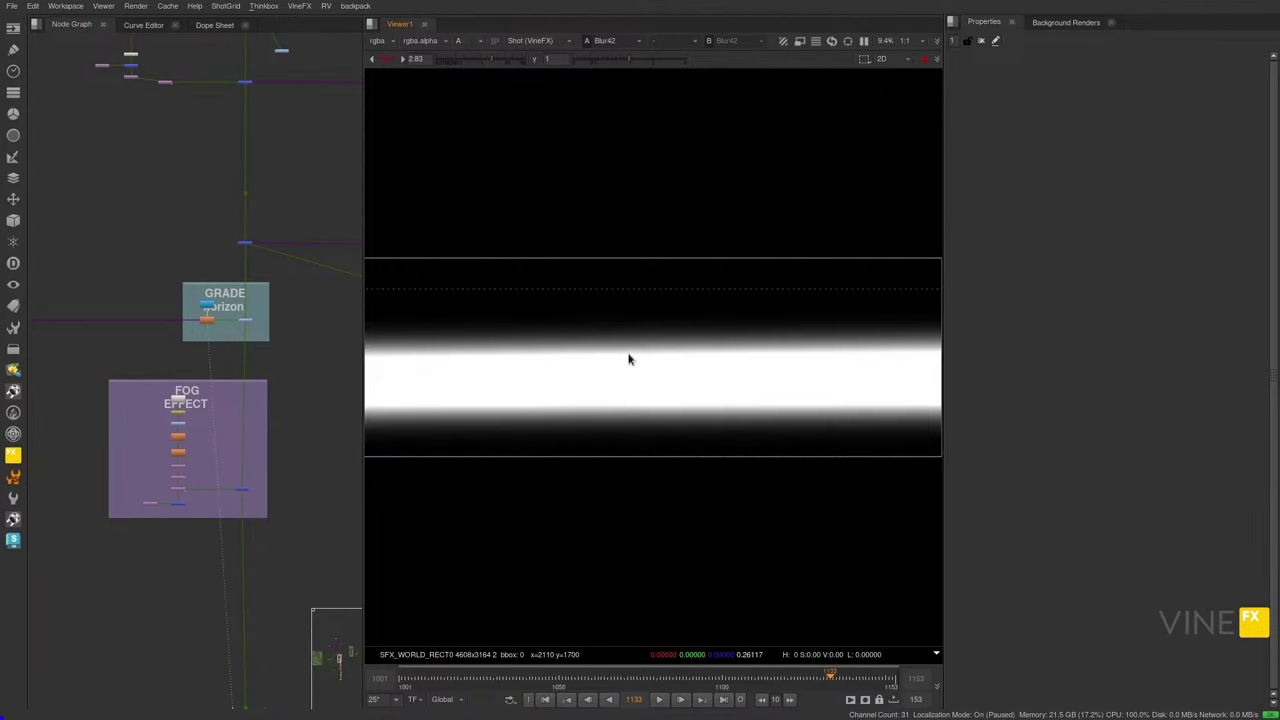
pyautogui.click(178, 488)
pyautogui.press('1')
pyautogui.press('.')
pyautogui.press('.')
pyautogui.press('.')
pyautogui.press('.')
pyautogui.press('.')
pyautogui.press('.')
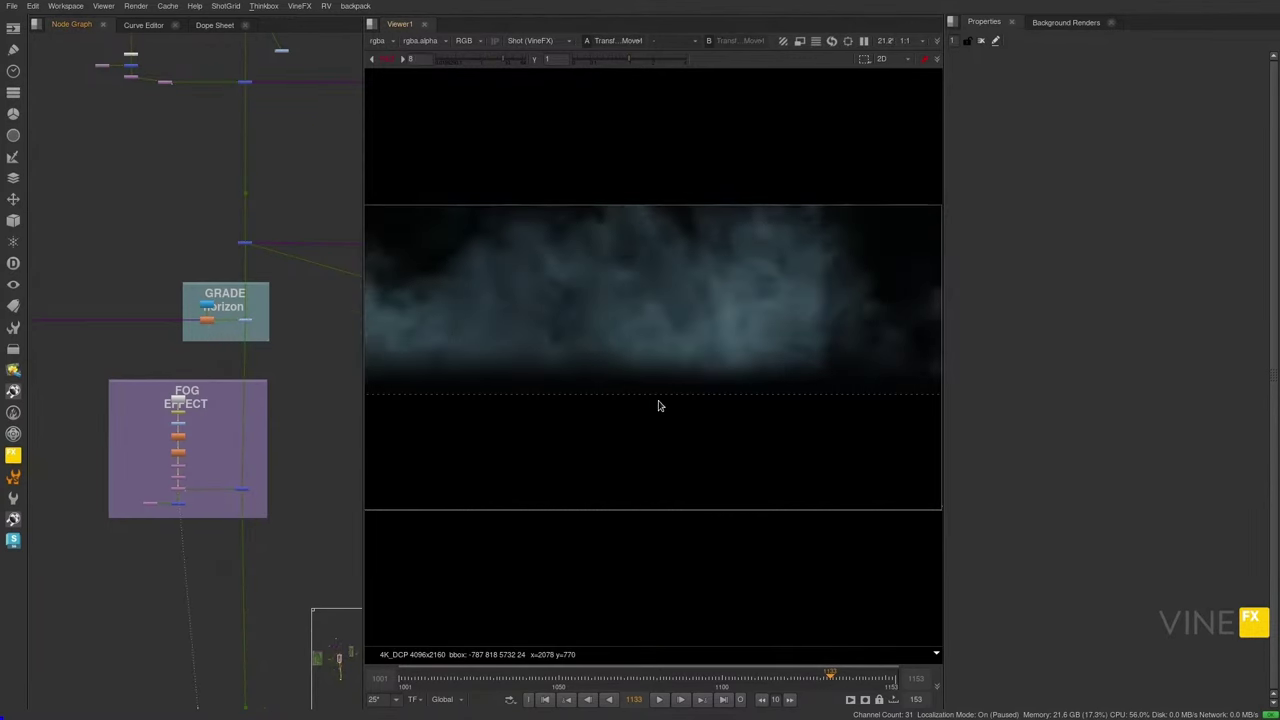
# - Lower the viewer gain to 4 and review the CG boat element in the full-size viewer
pyautogui.press(',')
pyautogui.press(',')
pyautogui.press('Down')
pyautogui.press('Down')
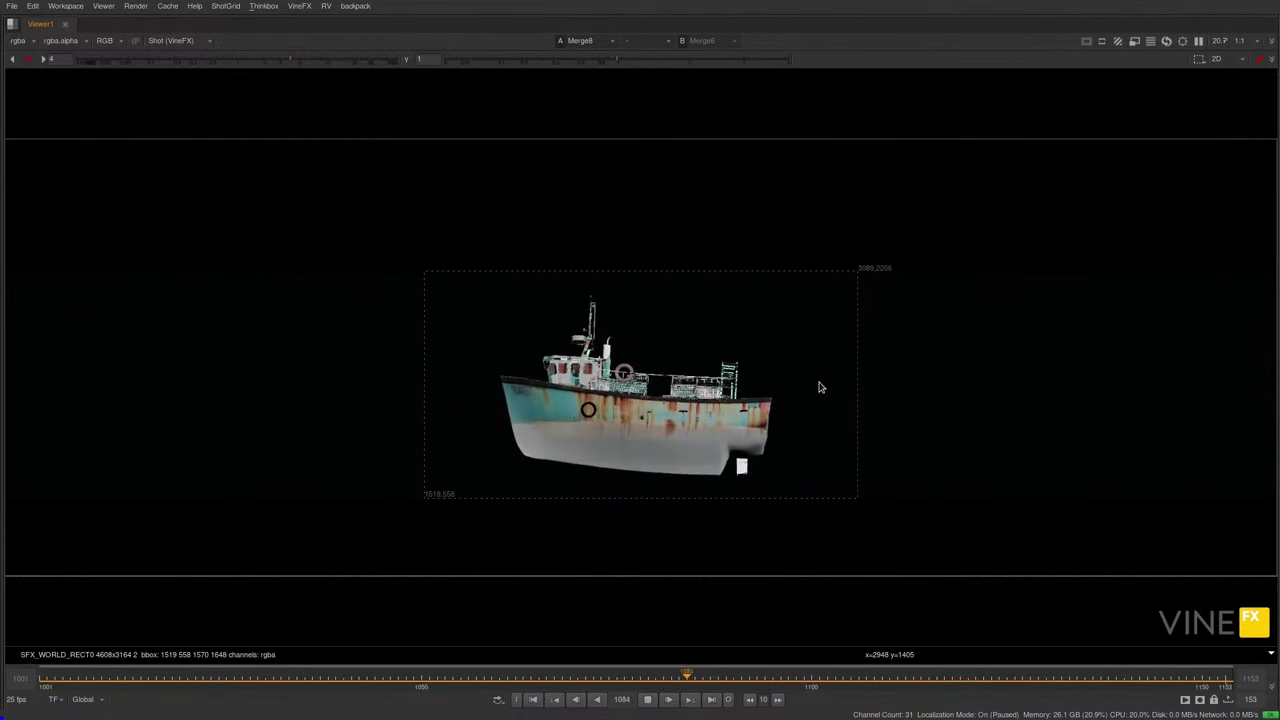
pyautogui.press('space')
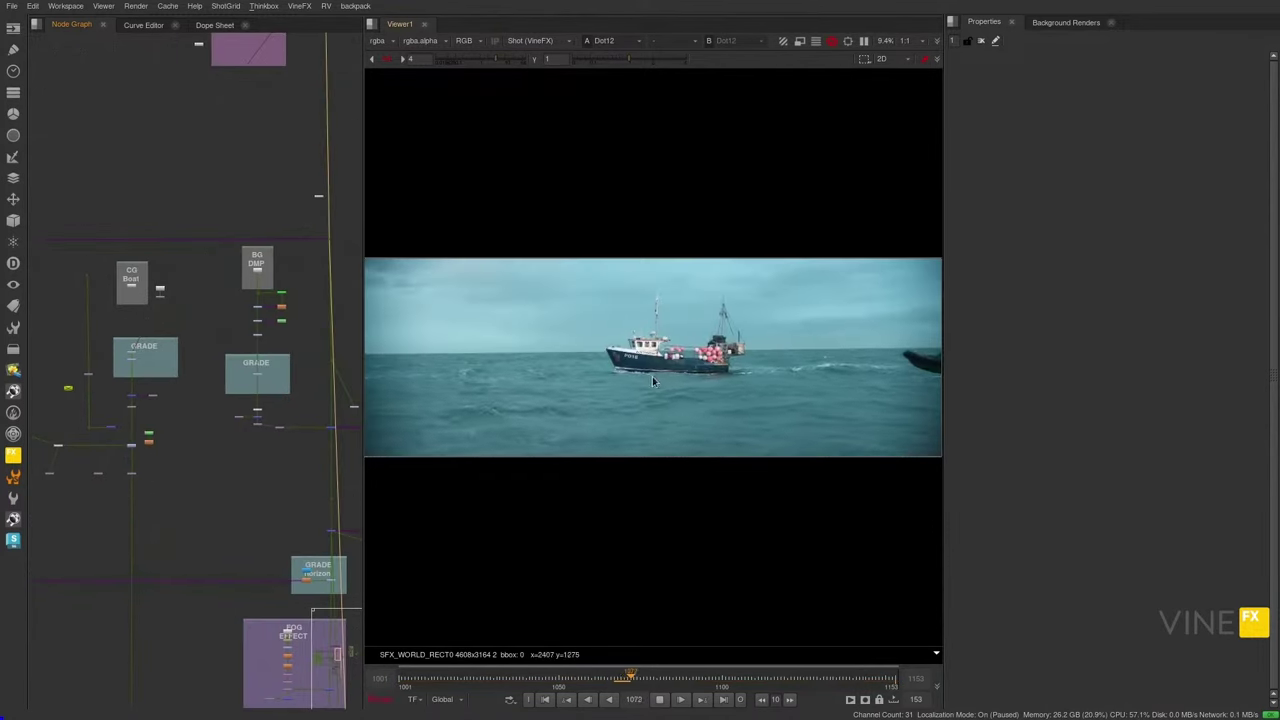
# - View the transform node of the CG Boat branch and follow the branch down the node graph
pyautogui.press('1')
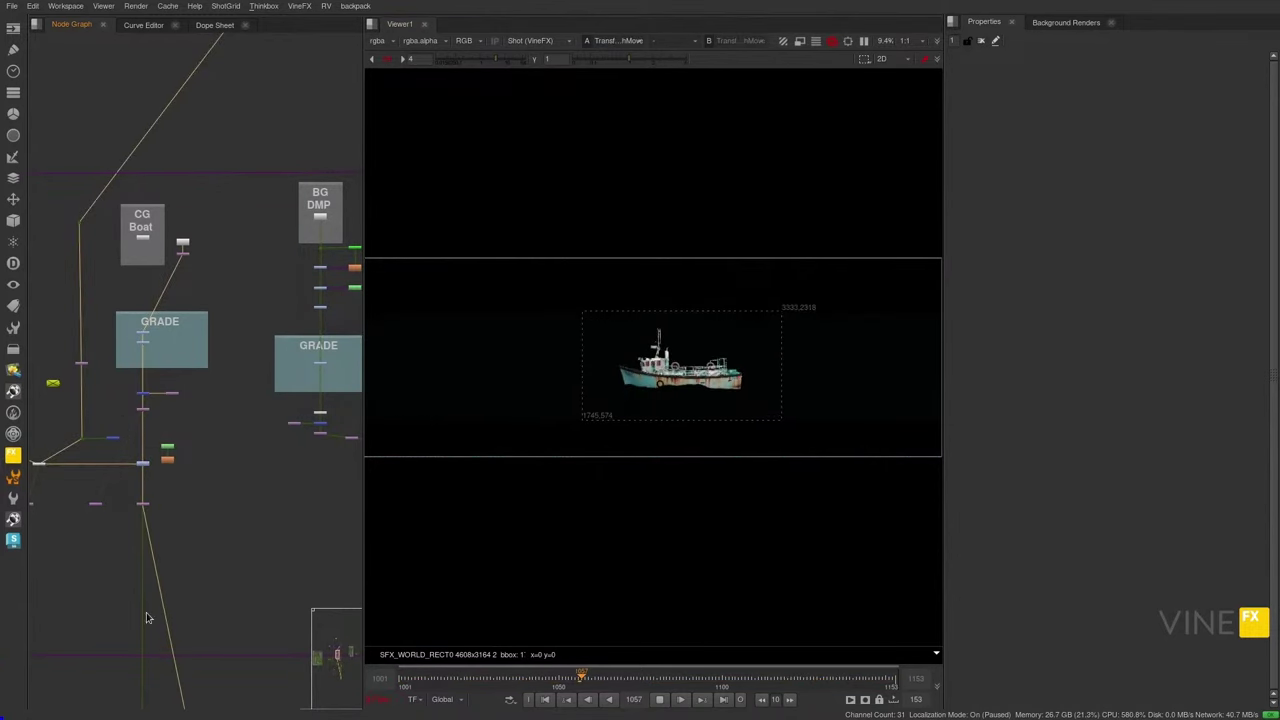
pyautogui.moveTo(146, 612); pyautogui.dragTo(193, 489, button='middle')
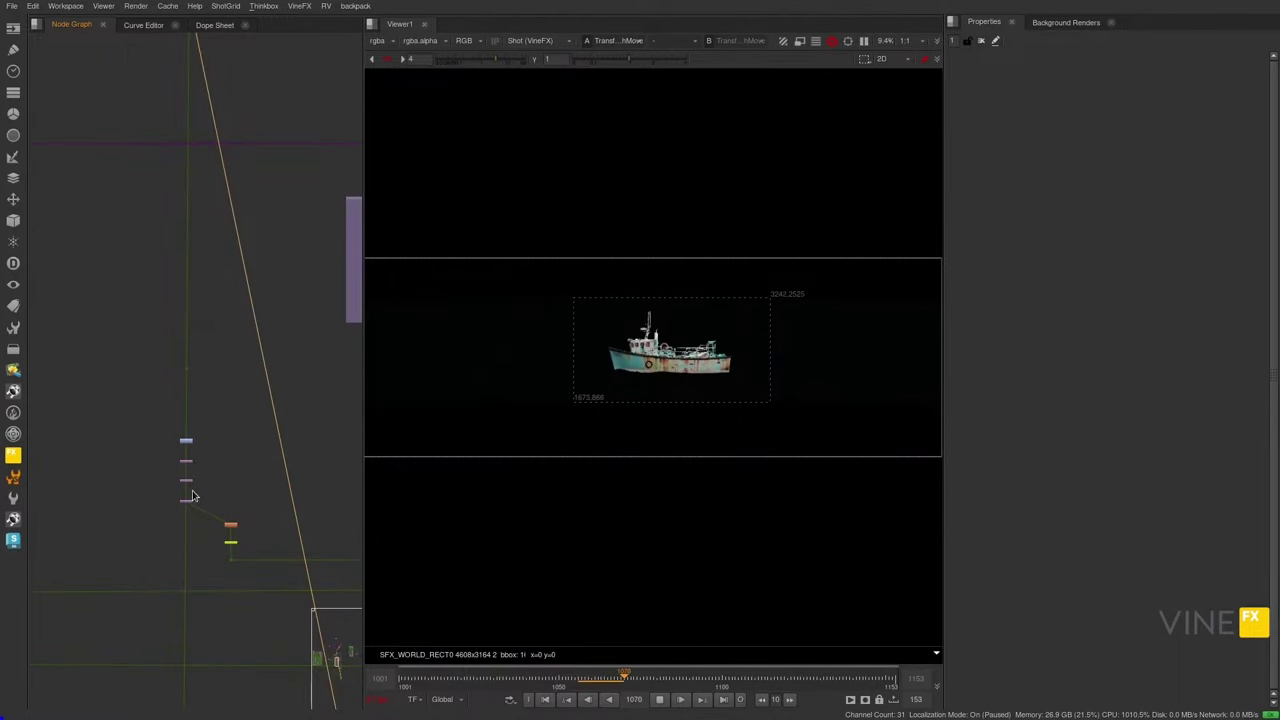
pyautogui.scroll(-5, 193, 494)
pyautogui.scroll(4, 315, 412)
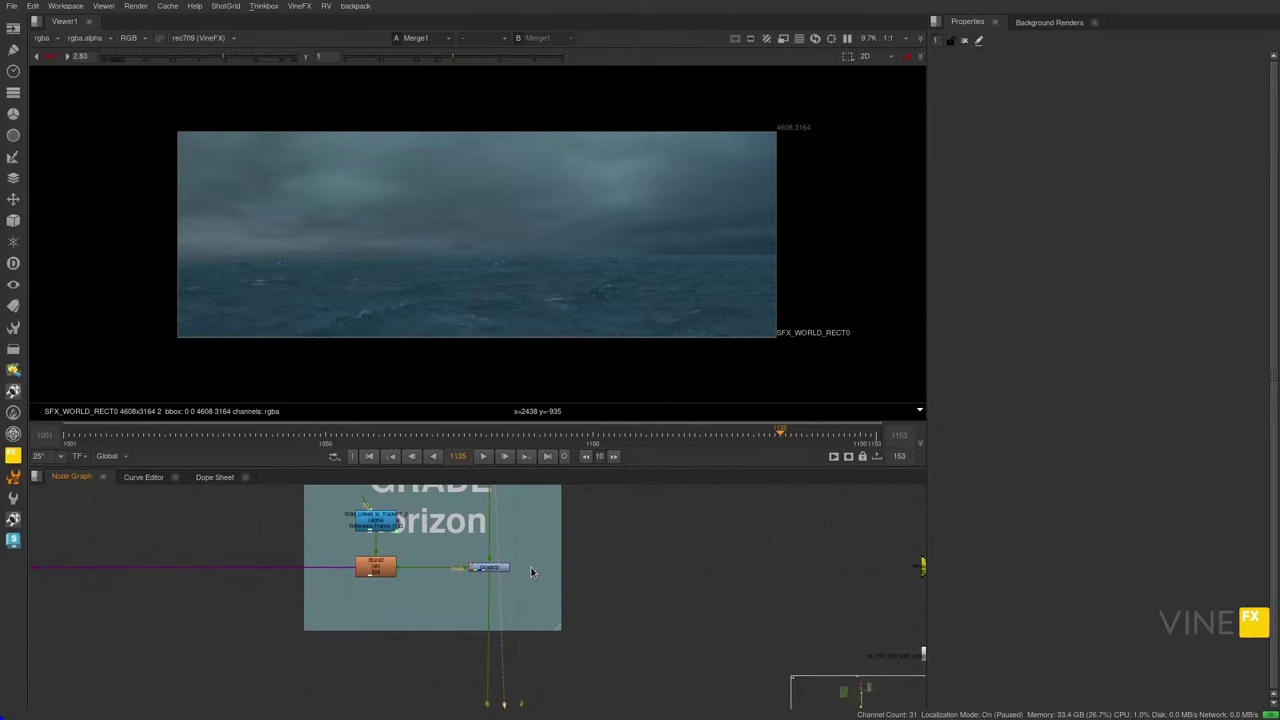
# - View the Grade node output in GRADE Horizon and the merge output of the FOG EFFECT backdrop
pyautogui.scroll(-3, 502, 544)
pyautogui.click(463, 620)
pyautogui.press('1')
pyautogui.moveTo(456, 574); pyautogui.dragTo(463, 404, button='middle')
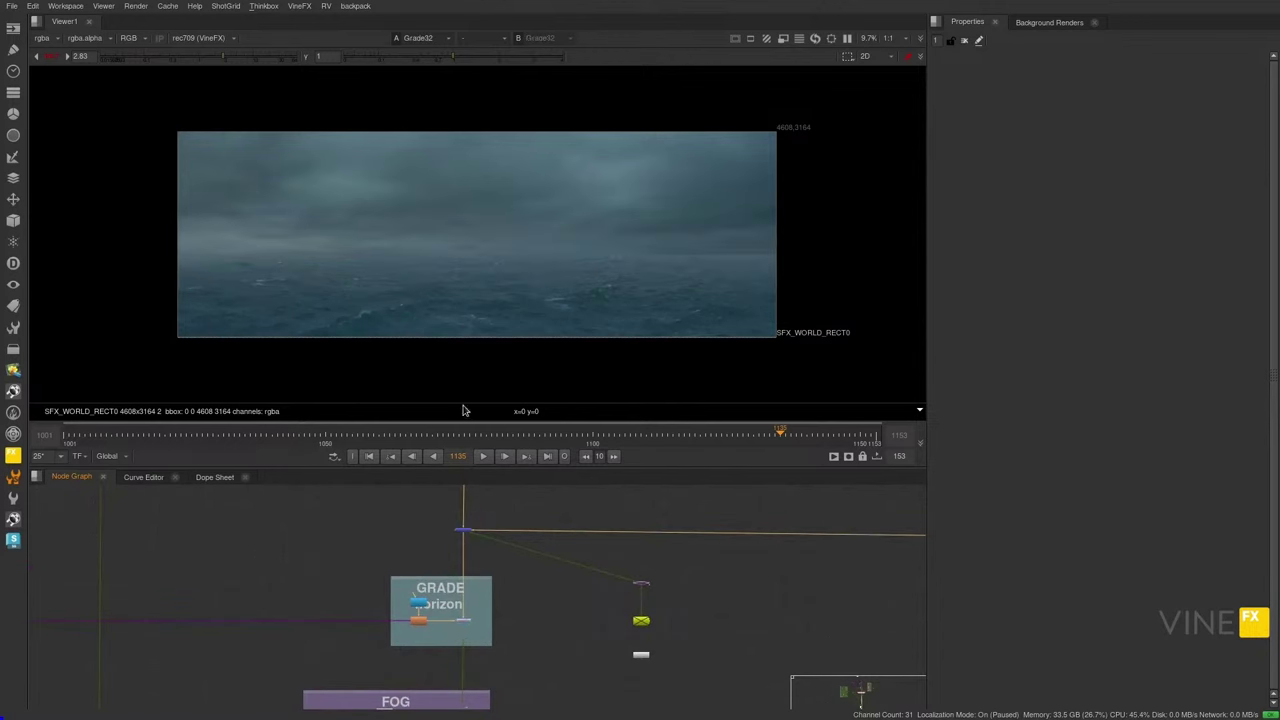
pyautogui.moveTo(484, 690); pyautogui.dragTo(488, 564, button='middle')
pyautogui.moveTo(475, 618); pyautogui.dragTo(471, 705, button='middle')
pyautogui.scroll(-3, 471, 705)
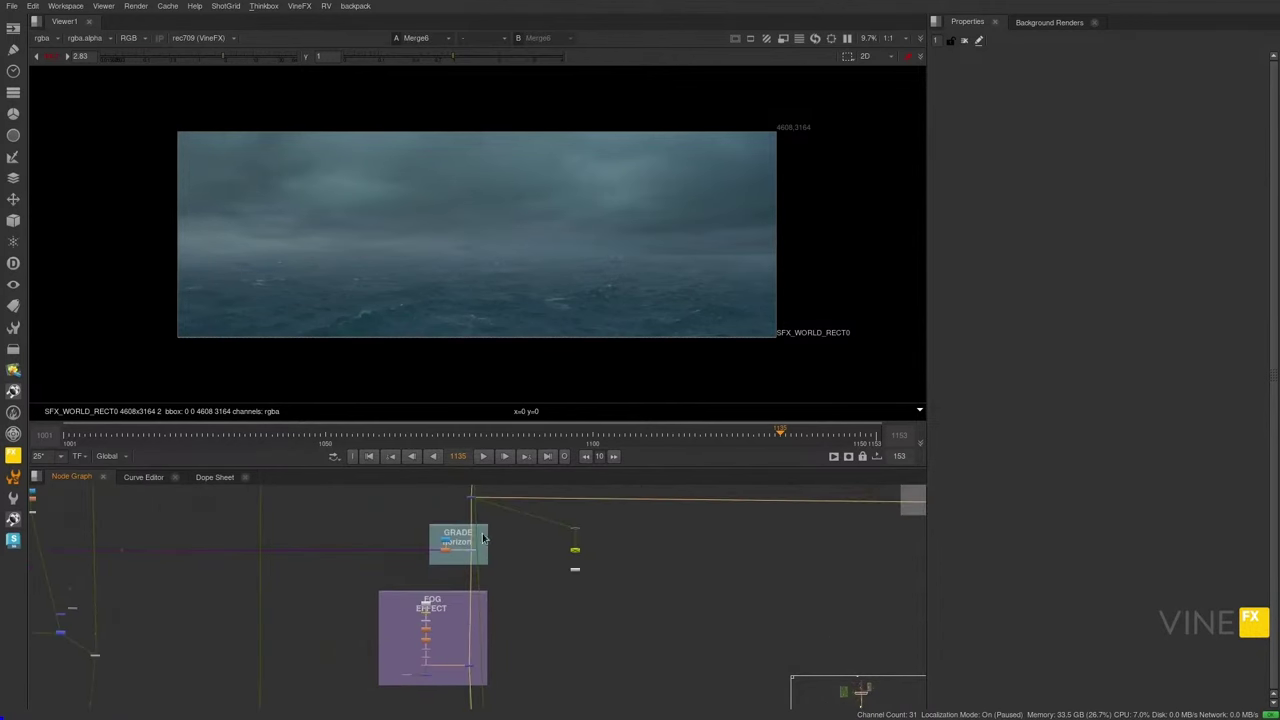
pyautogui.moveTo(497, 631); pyautogui.dragTo(451, 684)
# - View the merge below FOG EFFECT that places the CG boat over the stormy sea background
pyautogui.moveTo(450, 698); pyautogui.dragTo(477, 527, button='middle')
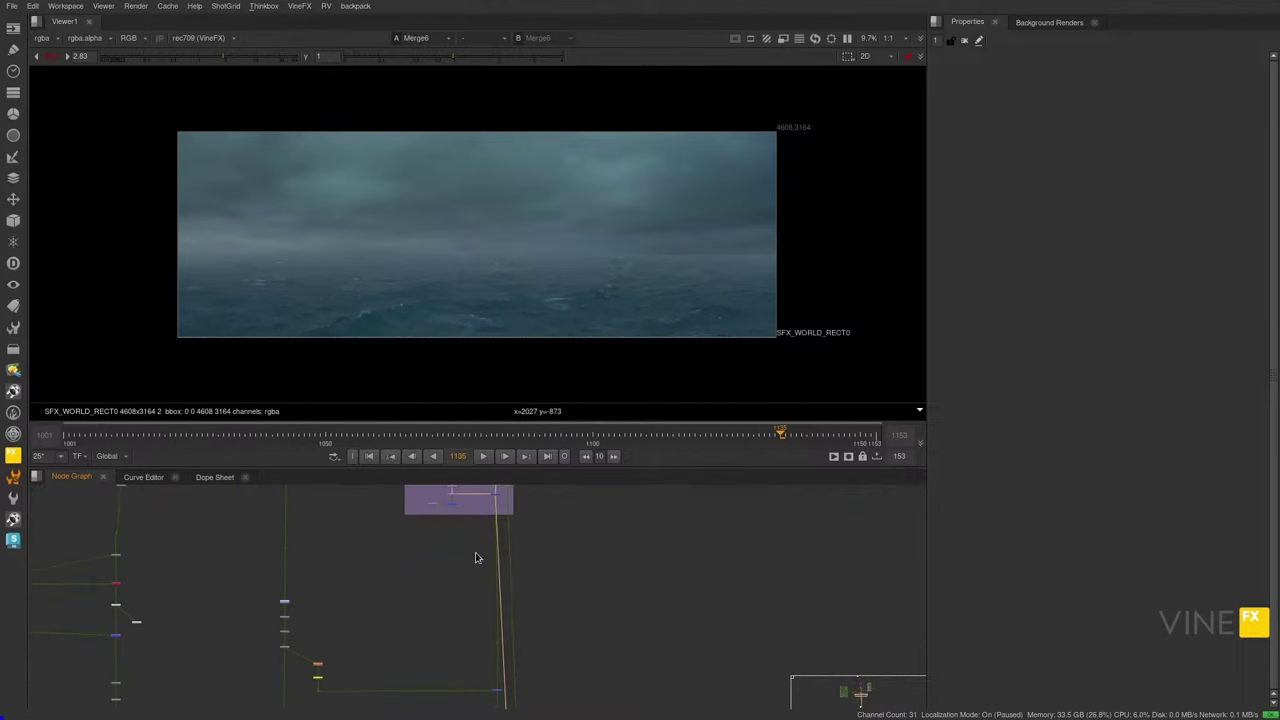
pyautogui.moveTo(474, 662); pyautogui.dragTo(474, 565, button='middle')
pyautogui.moveTo(531, 574); pyautogui.dragTo(478, 602)
pyautogui.press('1')
pyautogui.moveTo(342, 583); pyautogui.dragTo(364, 655, button='middle')
pyautogui.scroll(-2, 354, 563)
pyautogui.scroll(-3, 366, 580)
pyautogui.moveTo(415, 695); pyautogui.dragTo(382, 490, button='middle')
pyautogui.scroll(-3, 403, 580)
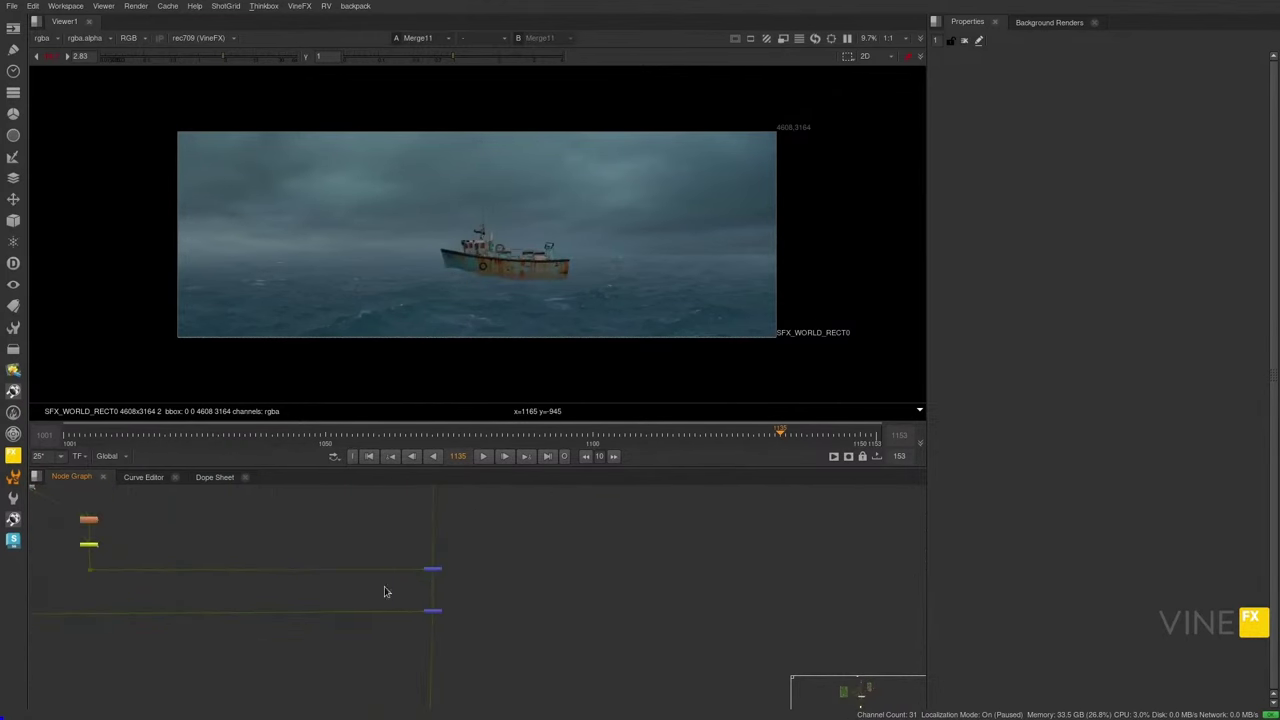
# - Examine the following merge in the main pipe and the ChannelMerge matte for a crew member on the small boat
pyautogui.press('f')
pyautogui.moveTo(486, 591); pyautogui.dragTo(385, 645)
pyautogui.press('1')
pyautogui.scroll(-6, 434, 591)
pyautogui.moveTo(280, 609); pyautogui.dragTo(447, 689, button='middle')
pyautogui.moveTo(418, 497)
pyautogui.mouseDown(button='middle')
pyautogui.moveTo(434, 563)
pyautogui.moveTo(407, 510)
pyautogui.mouseUp(button='middle')
pyautogui.press('1')
pyautogui.moveTo(480, 600); pyautogui.dragTo(540, 642, button='middle')
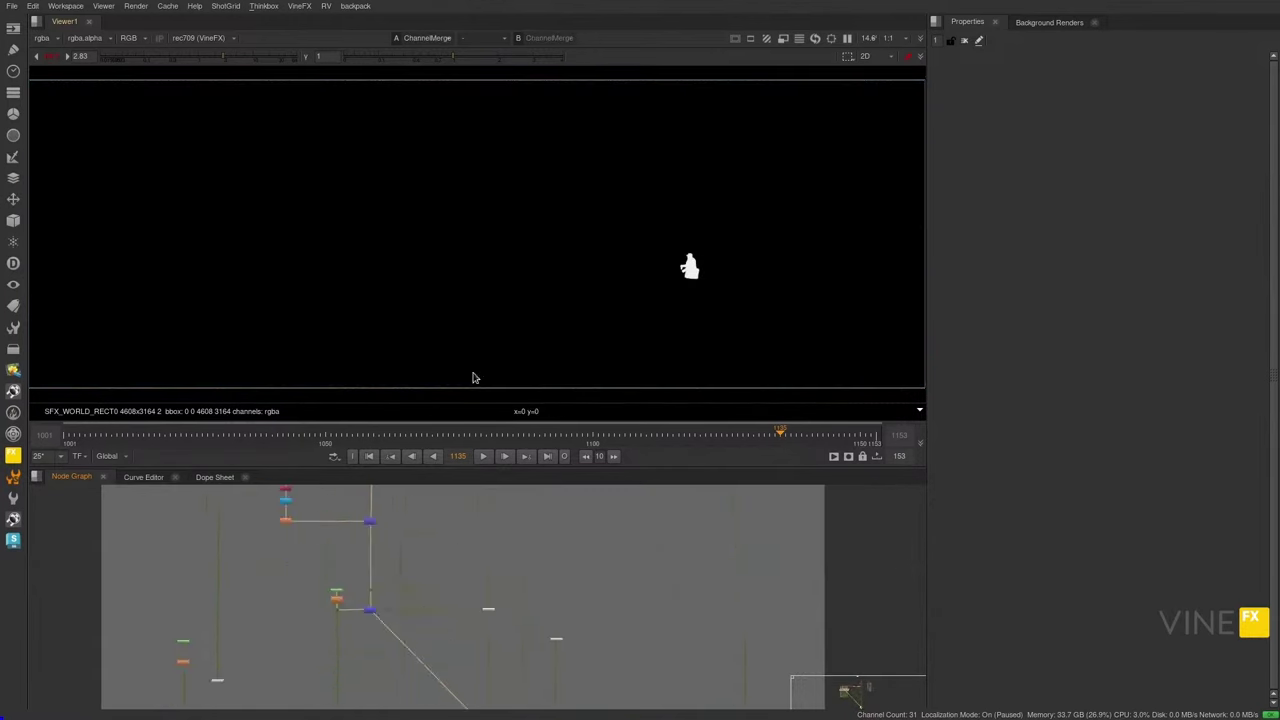
# - View the successive ChannelMerge nodes further down the matte section, up to the small boat foam matte backdrop
pyautogui.moveTo(449, 662); pyautogui.dragTo(467, 484, button='middle')
pyautogui.moveTo(520, 572); pyautogui.dragTo(512, 535, button='middle')
pyautogui.moveTo(478, 543); pyautogui.dragTo(522, 512)
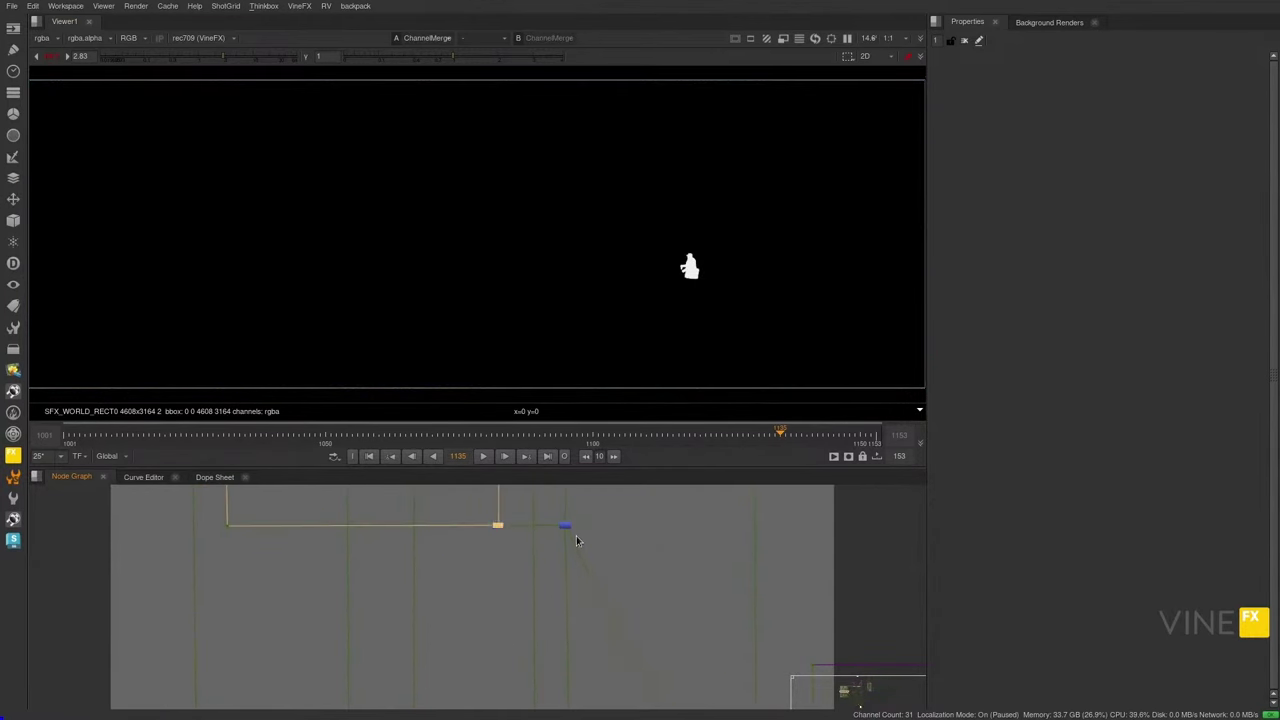
pyautogui.press('1')
pyautogui.moveTo(606, 551); pyautogui.dragTo(552, 506)
pyautogui.press('1')
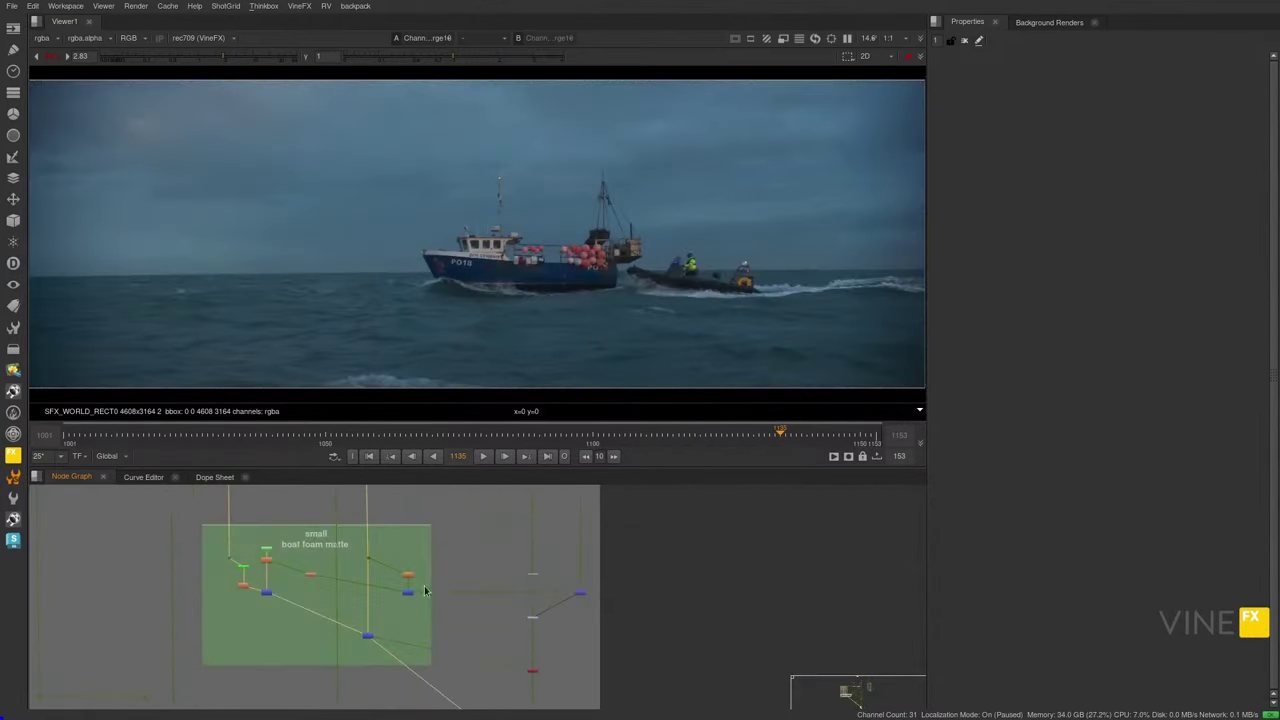
# - View the ChannelMerge in the small boat foam matte backdrop and the Copy node that receives the matte
pyautogui.click(408, 592)
pyautogui.press('1')
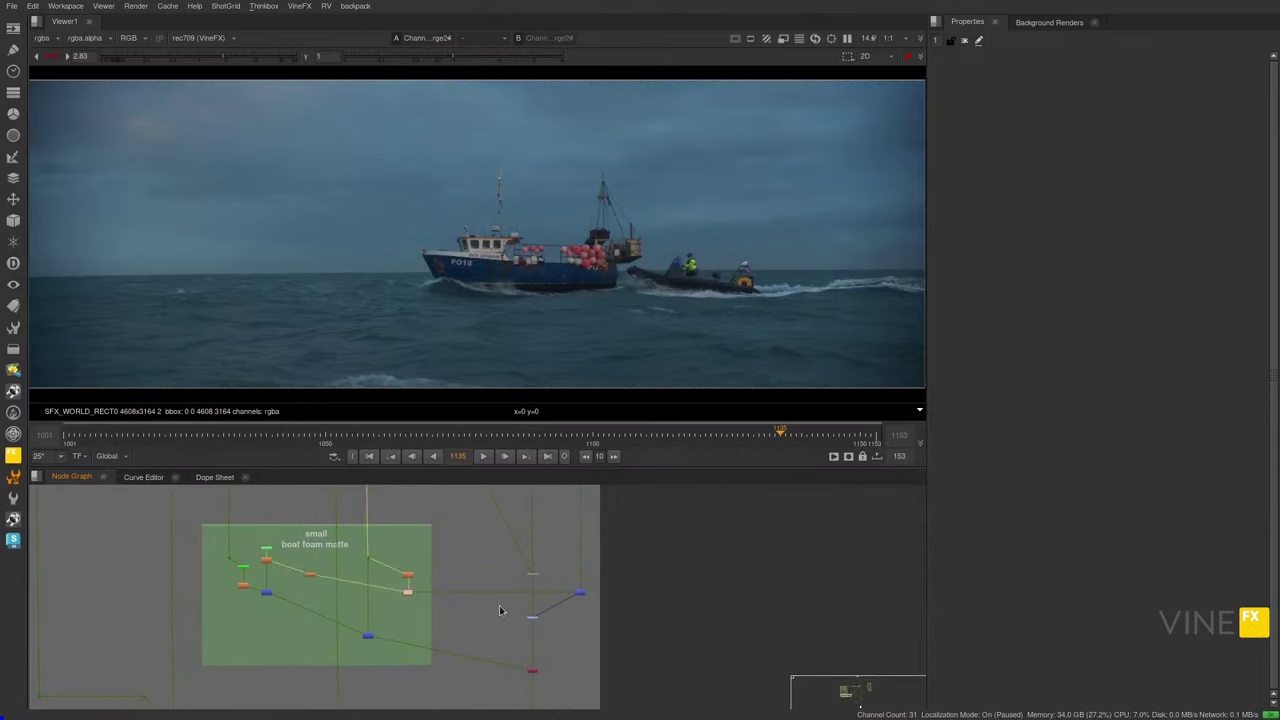
pyautogui.click(532, 671)
pyautogui.press('1')
pyautogui.moveTo(522, 704); pyautogui.dragTo(512, 575, button='middle')
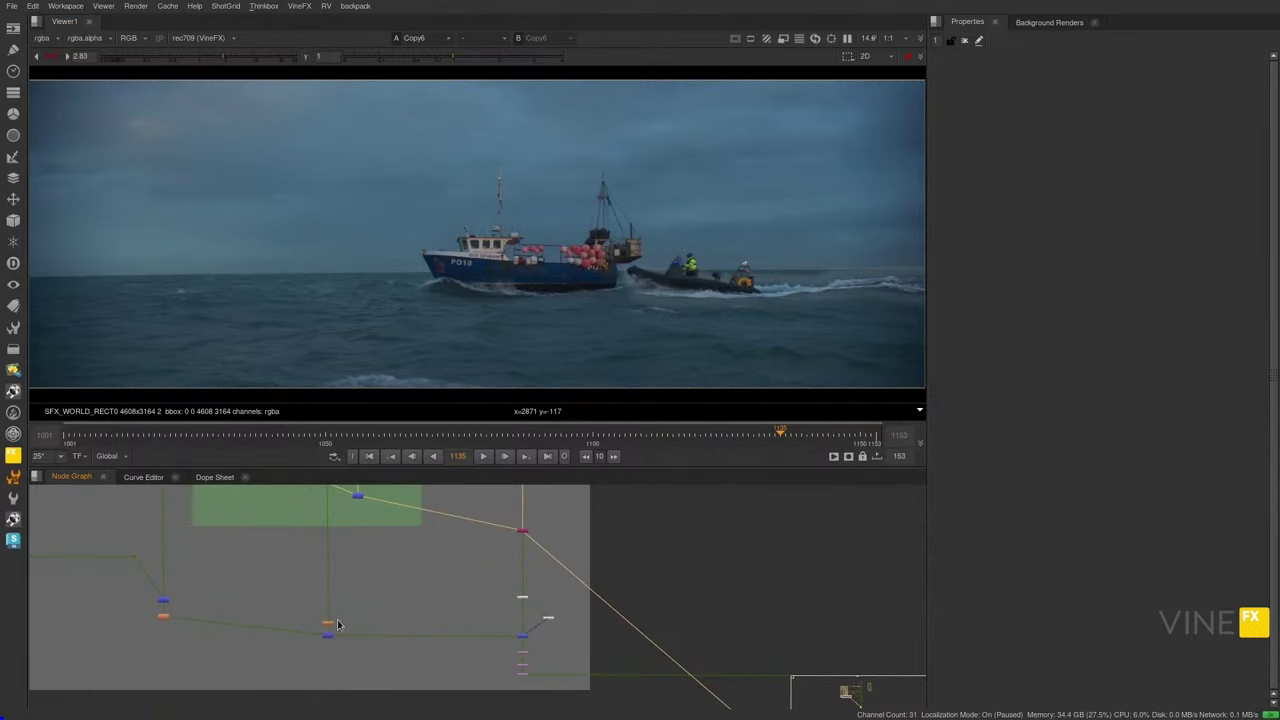
# - View the Keymix output below the Copy node, and the alpha of the lowest ChannelMerge in the foam matte backdrop
pyautogui.press('1')
pyautogui.moveTo(535, 590); pyautogui.dragTo(492, 609)
pyautogui.press('1')
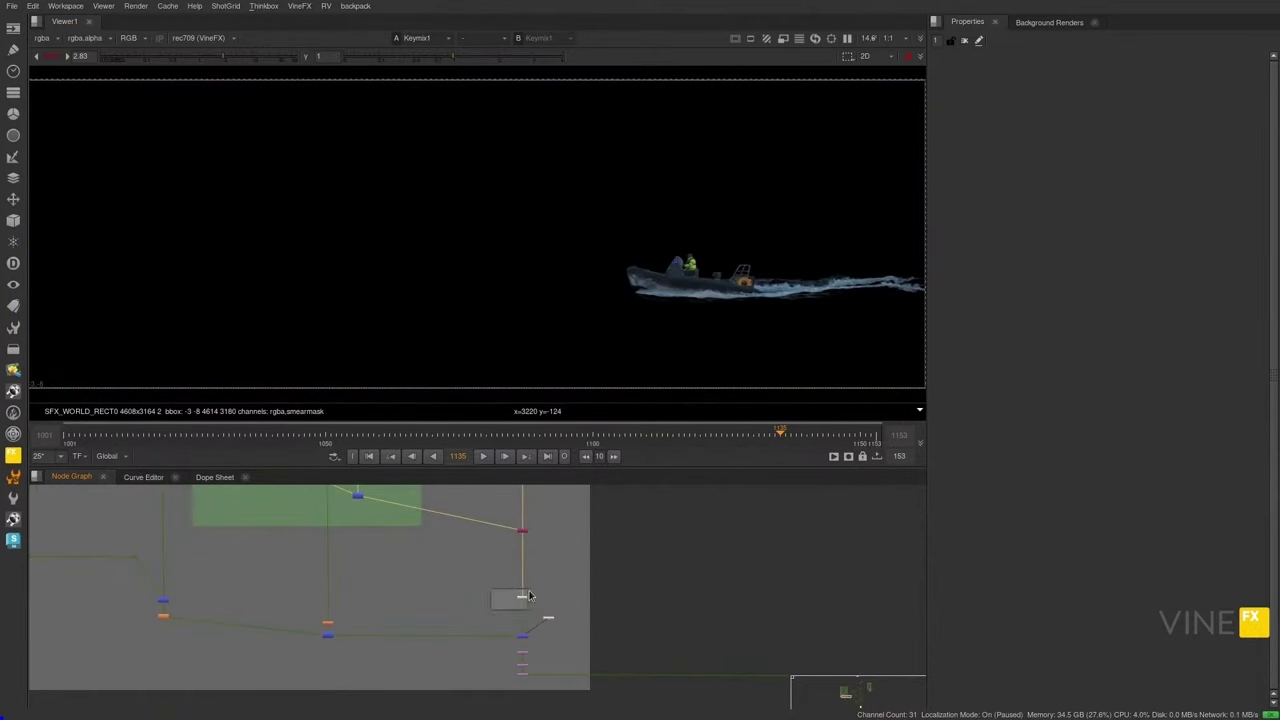
pyautogui.press('a')
pyautogui.moveTo(330, 523); pyautogui.dragTo(336, 635, button='middle')
pyautogui.click(364, 606)
pyautogui.press('1')
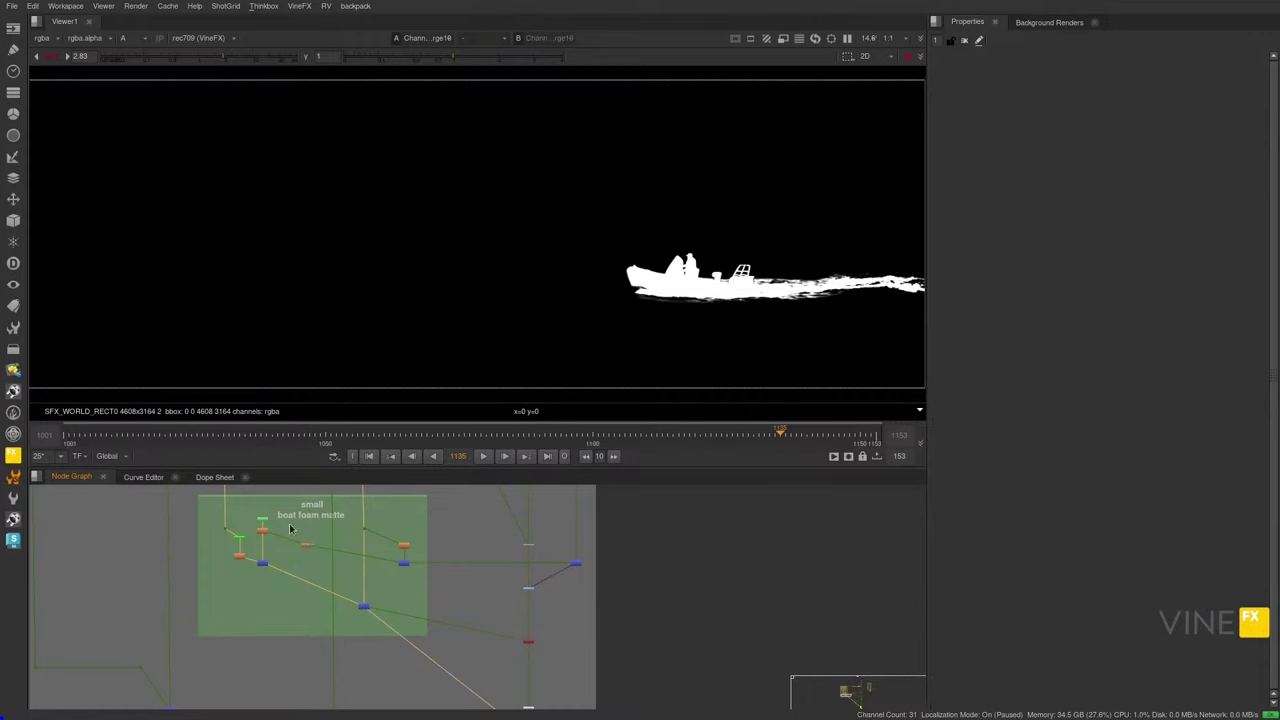
# - View the TX_HueKeyer2 matte in the small boat foam matte backdrop and open the node's settings
pyautogui.scroll(10, 229, 532)
pyautogui.click(348, 583)
pyautogui.press('1')
pyautogui.moveTo(744, 303); pyautogui.dragTo(554, 326, button='middle')
pyautogui.doubleClick(346, 596)
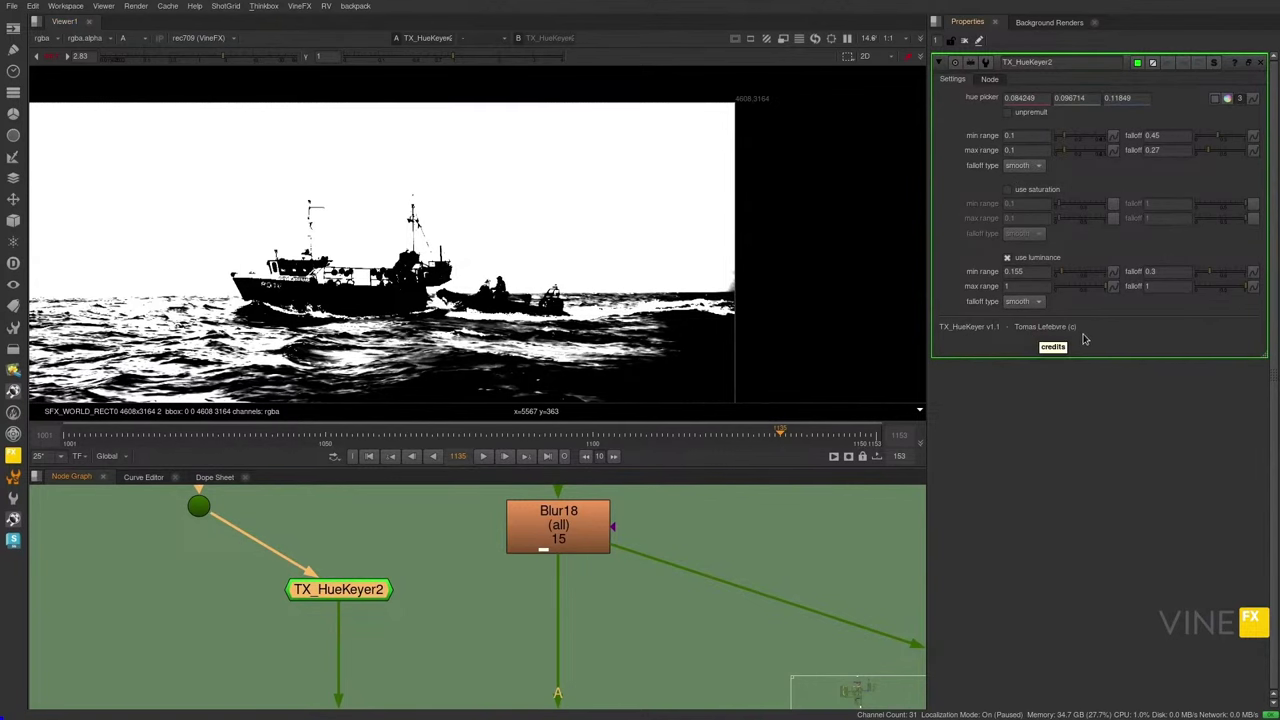
# - Add a test TX_HueKeyer beside TX_HueKeyer2, connect it to the same dot and sample a water color for its hue
pyautogui.press('a')
pyautogui.click(199, 619)
pyautogui.press('Tab')
pyautogui.press('Return')
pyautogui.moveTo(199, 608); pyautogui.dragTo(194, 503)
pyautogui.keyDown('alt'); pyautogui.moveTo(486, 326); pyautogui.dragTo(710, 325, button='middle'); pyautogui.keyUp('alt')
pyautogui.press('a')
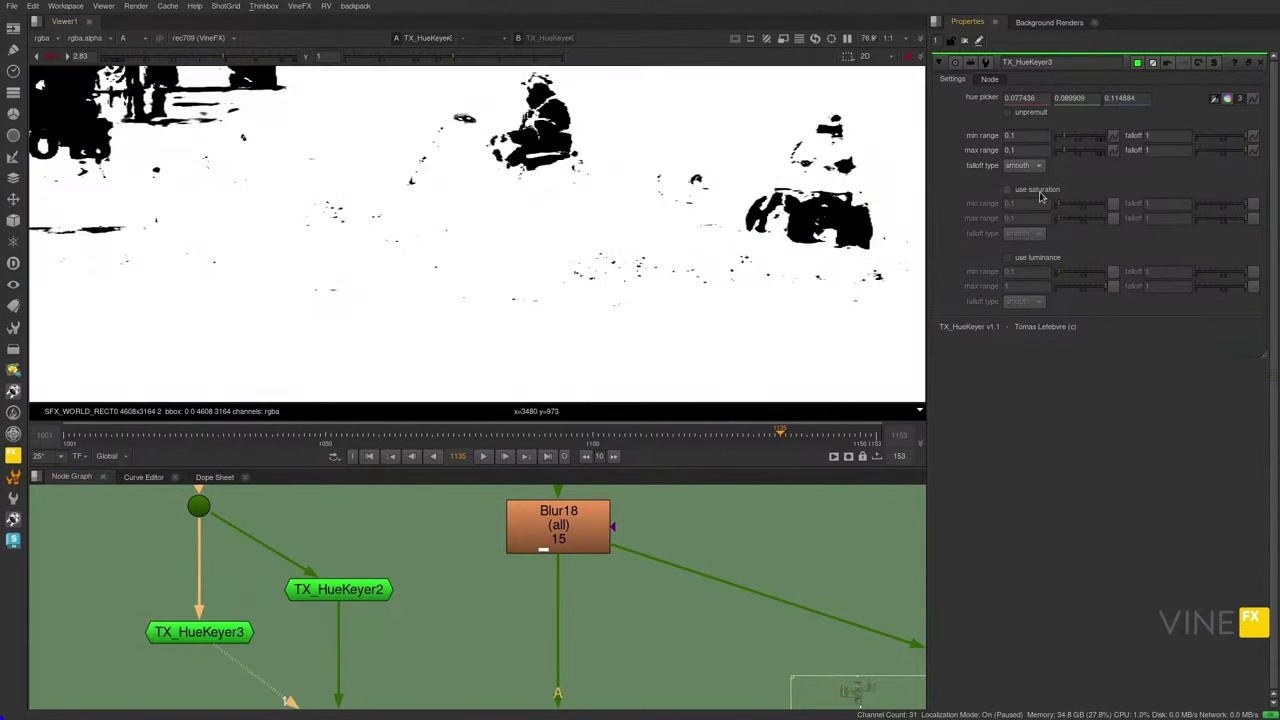
# - Try saturation and luminance keying on the test hue keyer, with saturation range 0.3 and luminance maximum 0.46, and delete the node
pyautogui.click(1008, 189)
pyautogui.click(1008, 257)
pyautogui.scroll(-4, 676, 305)
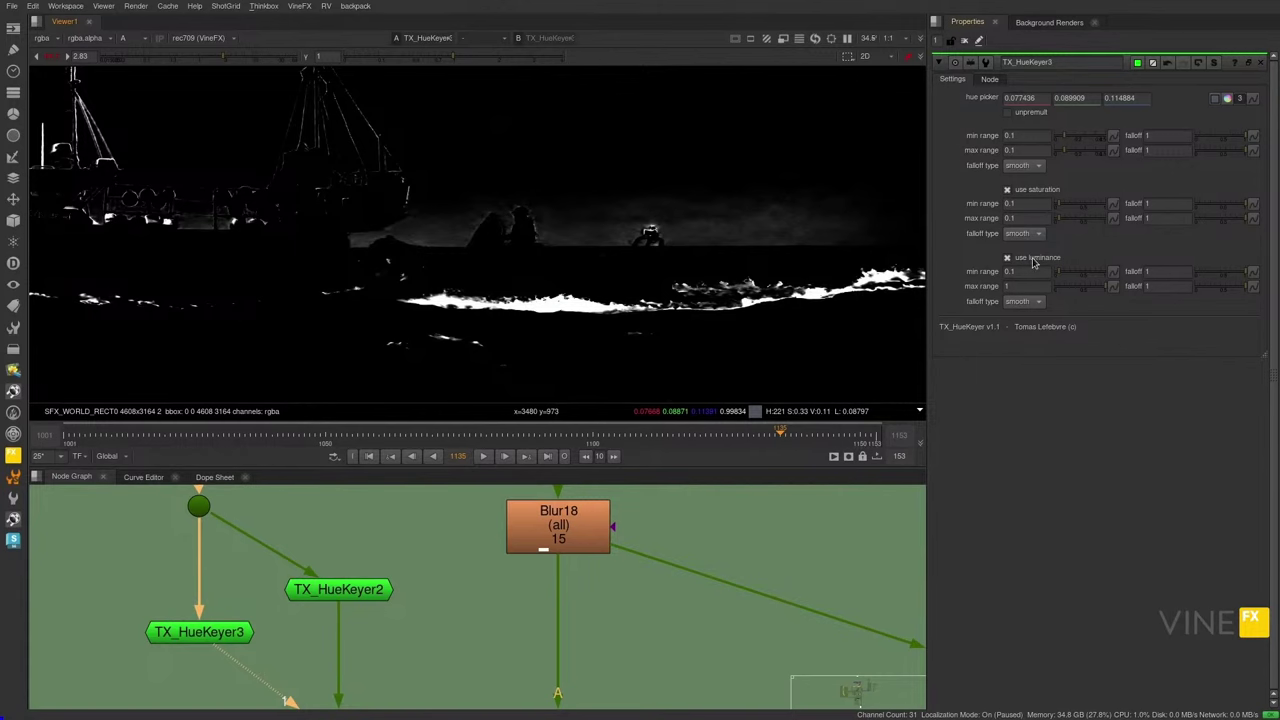
pyautogui.moveTo(1058, 204); pyautogui.dragTo(1068, 205)
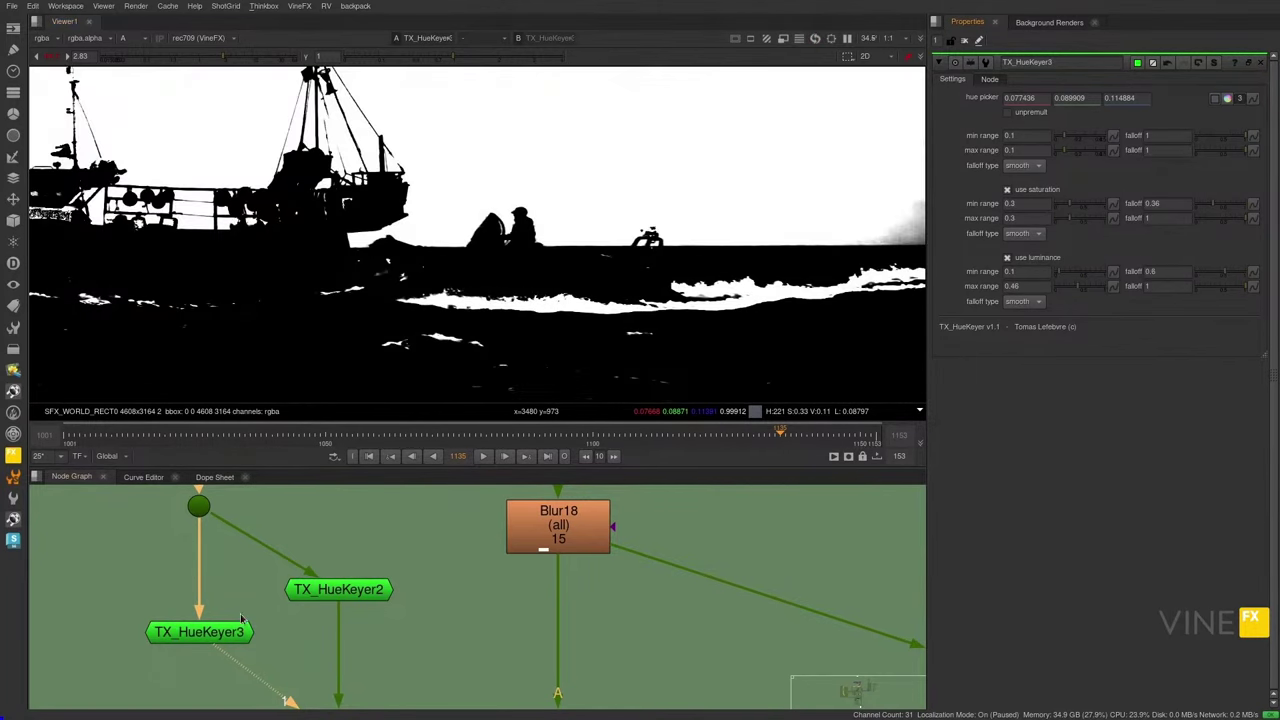
pyautogui.press('Delete')
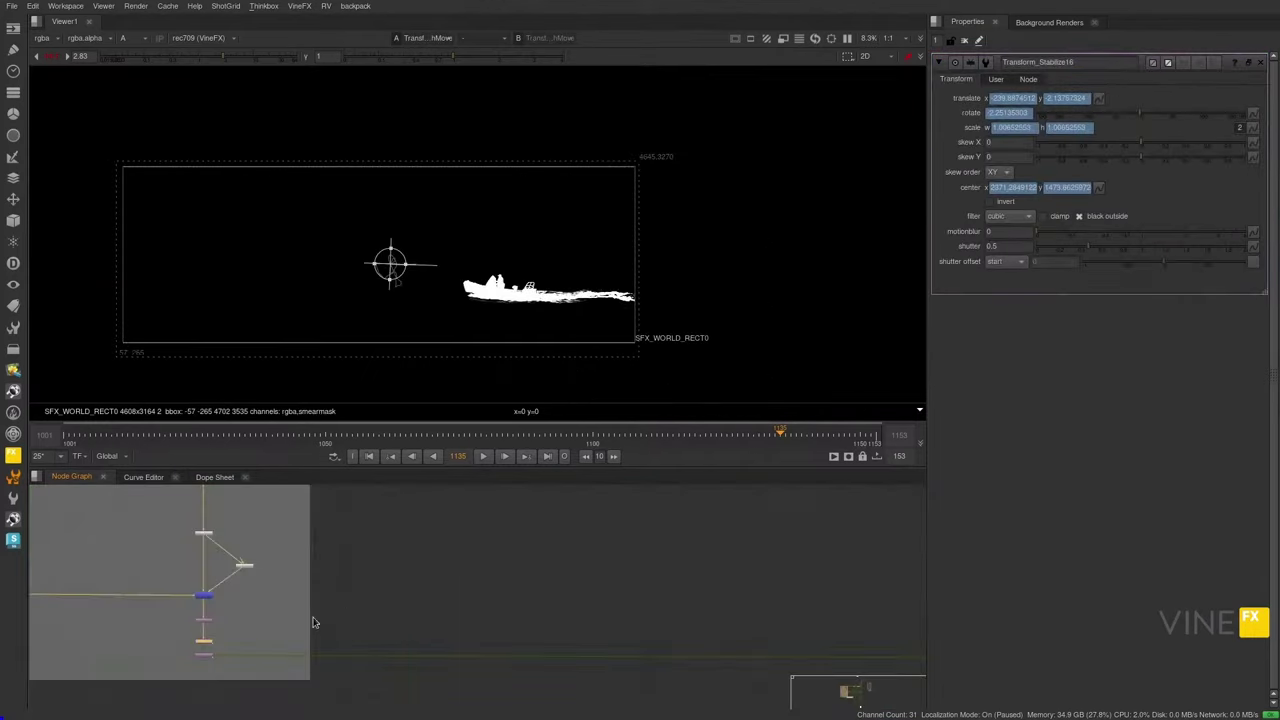
# - Examine the Transform8 and Transform_Stabilize16 nodes at the end of the small boat matte branch
pyautogui.scroll(10, 197, 637)
pyautogui.moveTo(208, 640); pyautogui.dragTo(367, 587, button='middle')
pyautogui.scroll(-8, 416, 556)
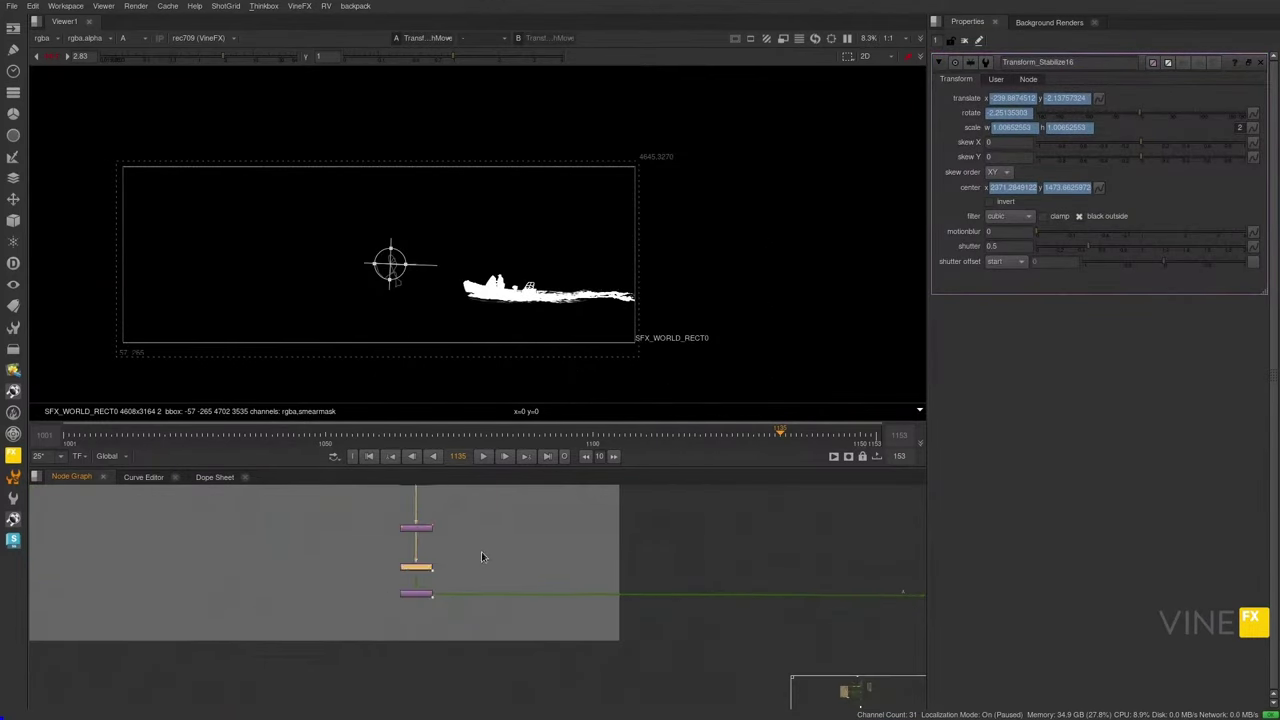
pyautogui.moveTo(491, 542); pyautogui.dragTo(347, 643)
pyautogui.scroll(5, 403, 546)
pyautogui.moveTo(323, 707); pyautogui.dragTo(514, 626)
pyautogui.moveTo(462, 494); pyautogui.dragTo(457, 546, button='middle')
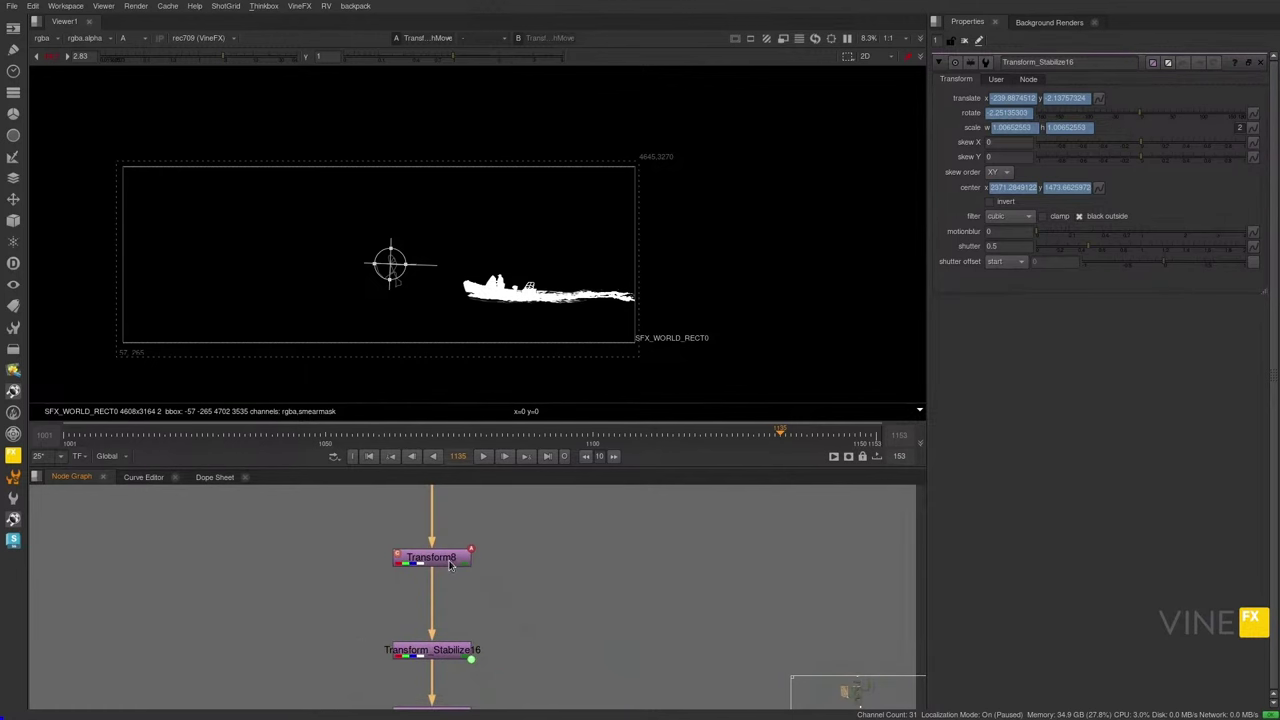
pyautogui.click(449, 565)
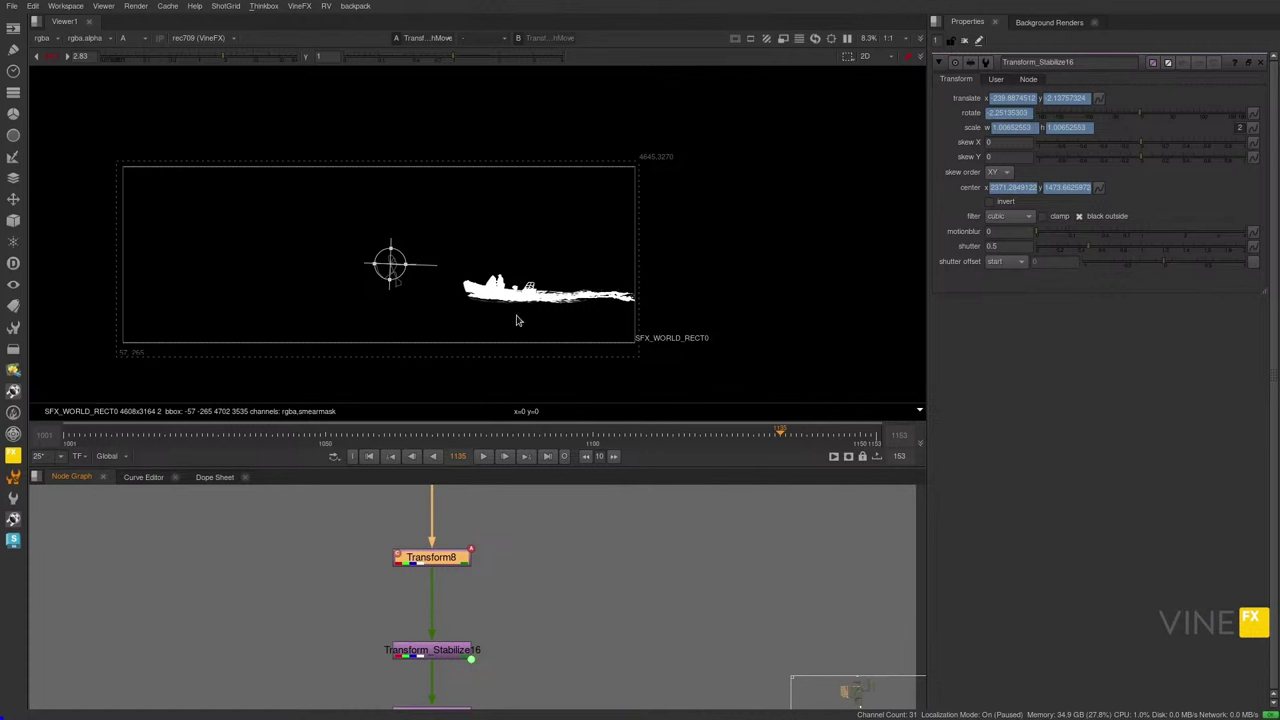
# - Play back the rendered storm composite in full color and stop the playback
pyautogui.press('1')
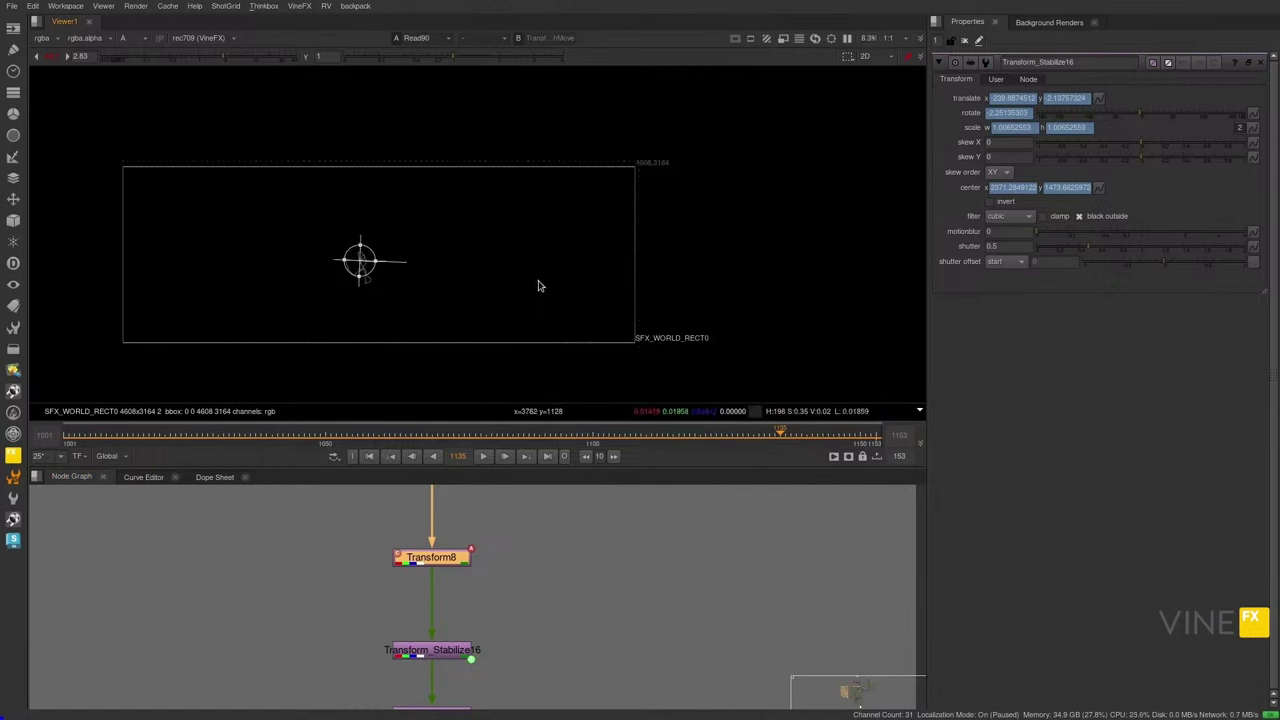
pyautogui.press('a')
pyautogui.scroll(8, 510, 292)
pyautogui.press('l')
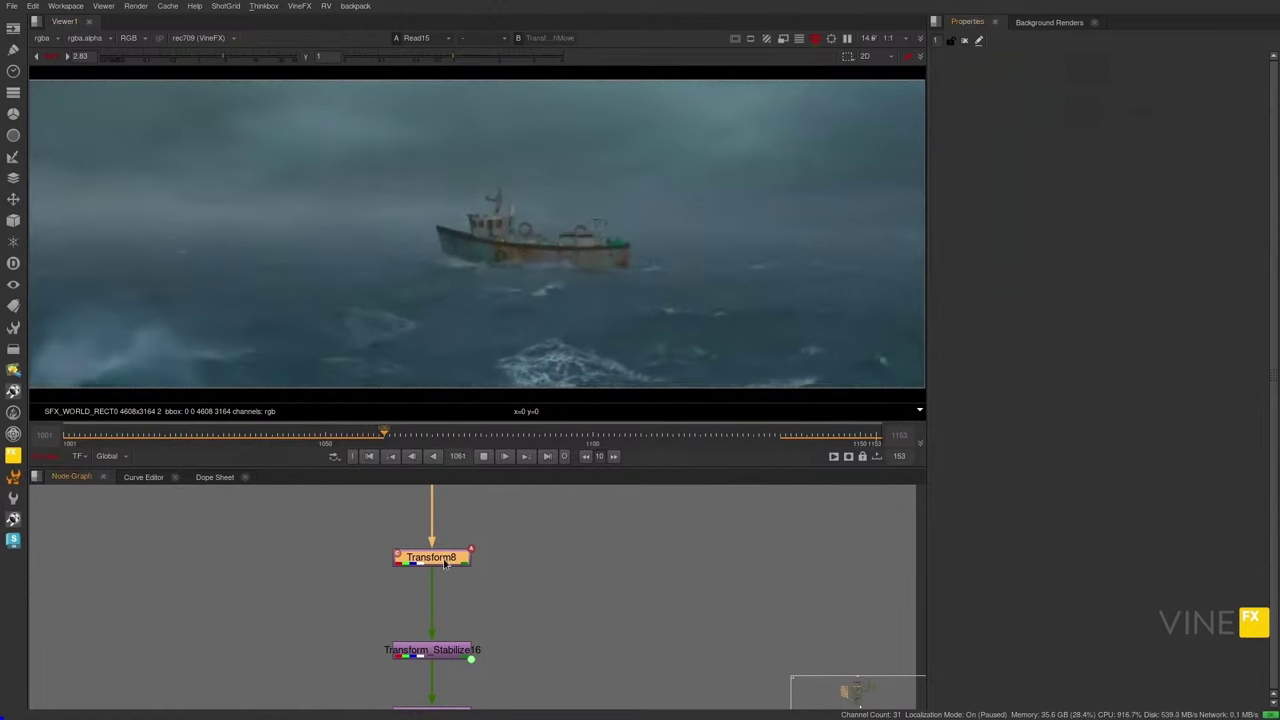
pyautogui.doubleClick(448, 563)
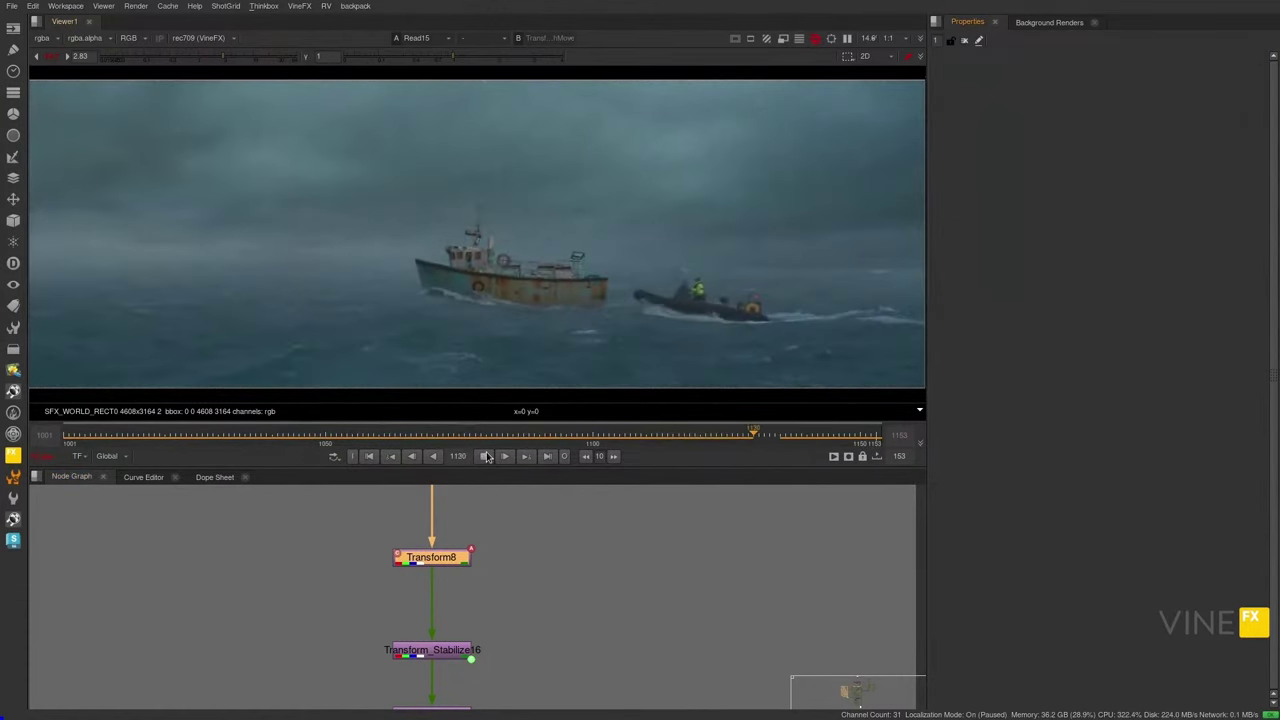
pyautogui.click(482, 456)
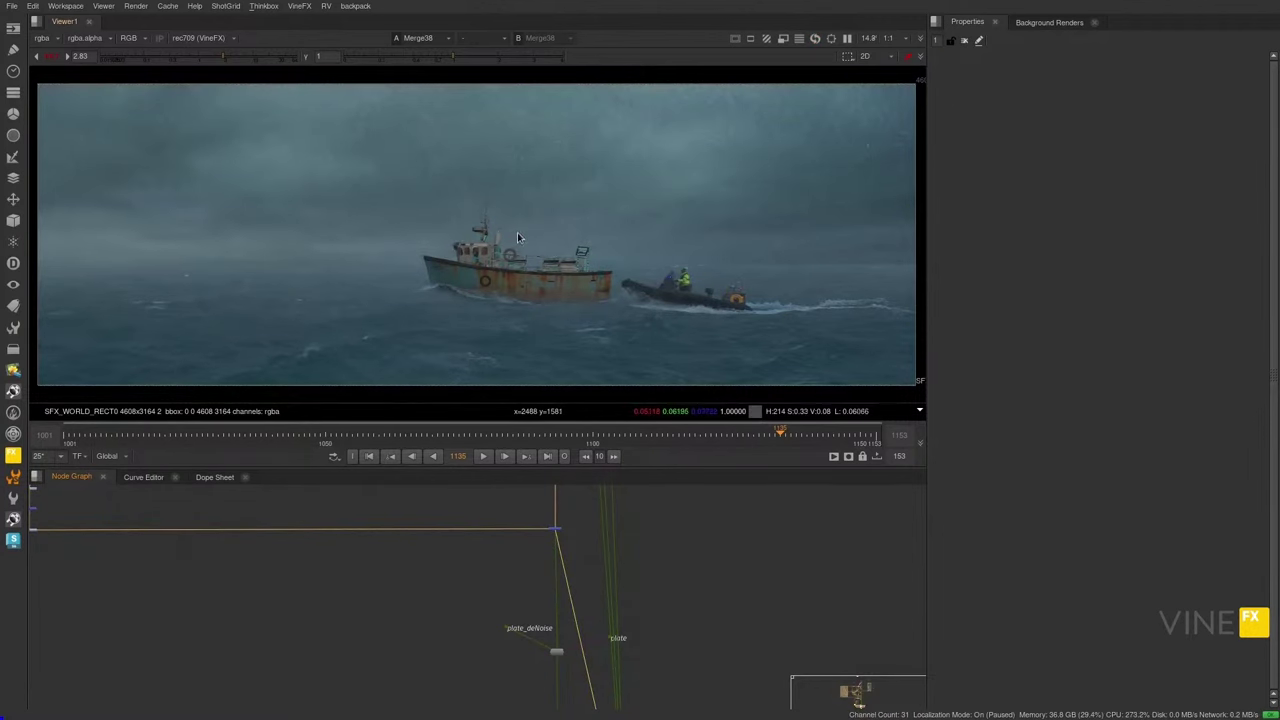
# - View the Crop node output at the end of the main pipe, above the red render backdrop
pyautogui.scroll(-5, 597, 567)
pyautogui.moveTo(587, 659); pyautogui.dragTo(591, 598, button='middle')
pyautogui.scroll(5, 602, 579)
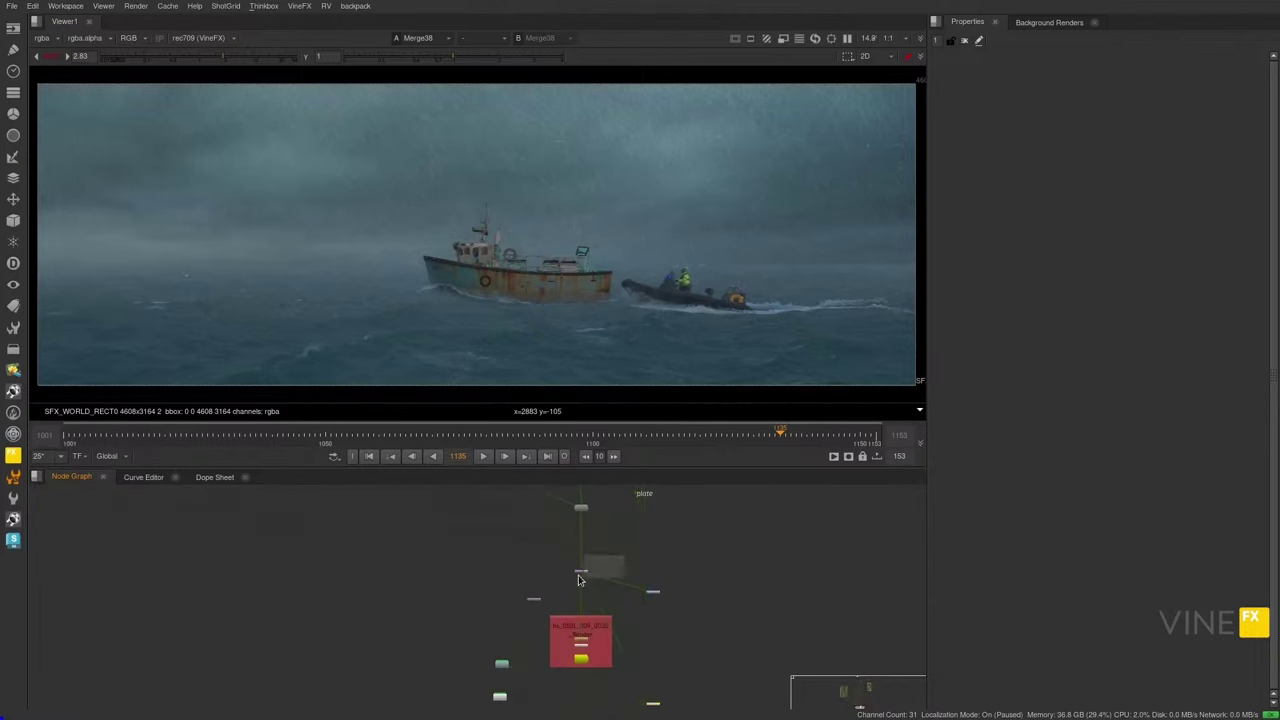
pyautogui.click(580, 572)
pyautogui.press('1')
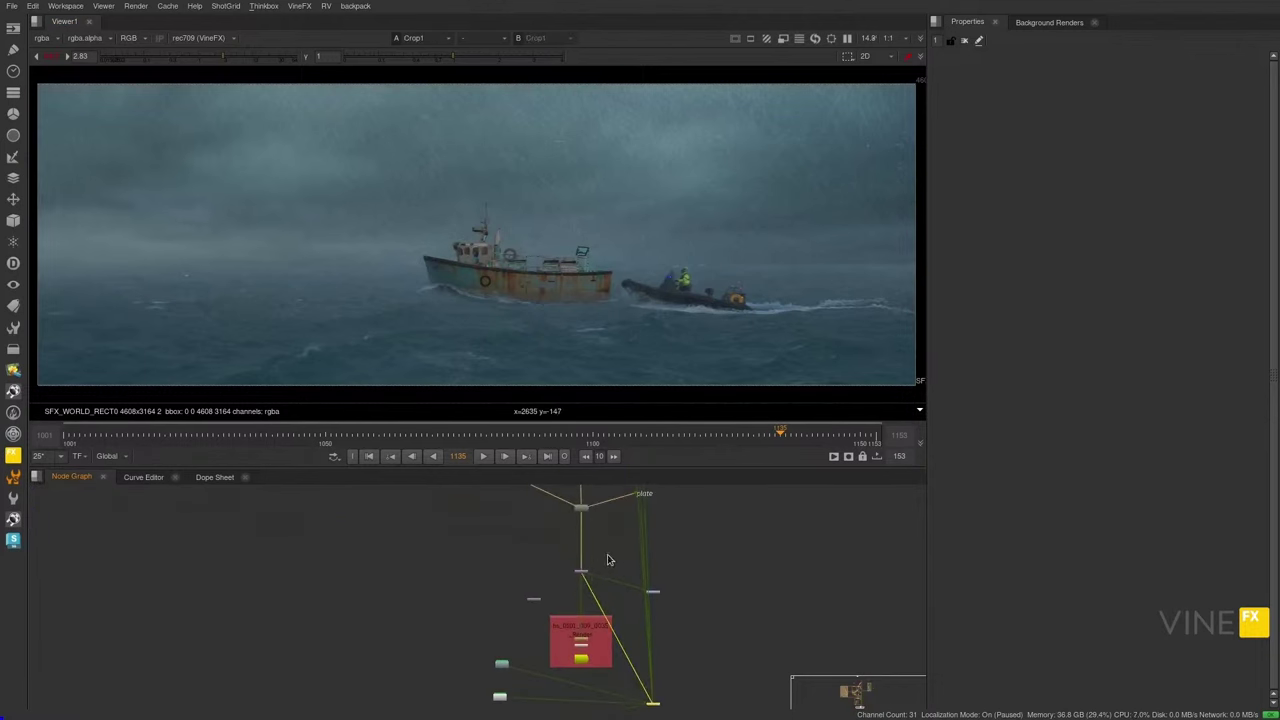
pyautogui.moveTo(568, 545); pyautogui.dragTo(583, 660, button='middle')
pyautogui.scroll(-3, 549, 540)
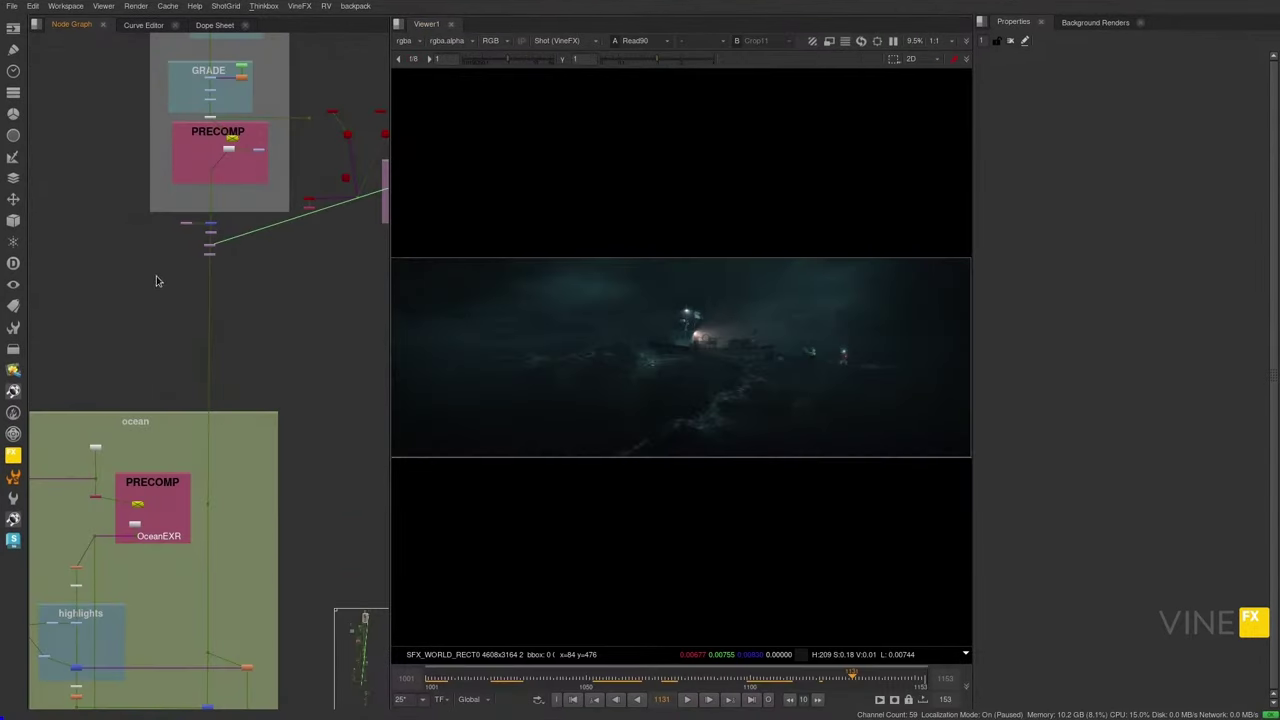
# - View the night shot's sky Crop output and the merge in the ocean fog backdrop
pyautogui.press('1')
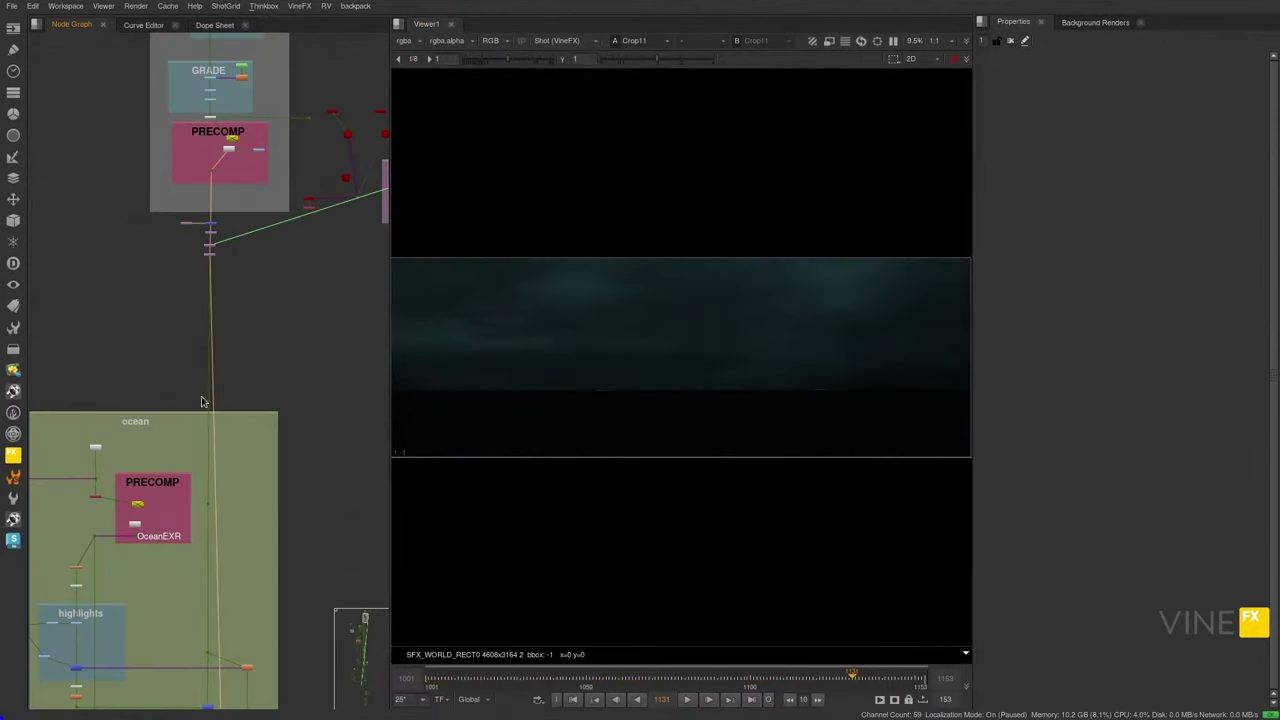
pyautogui.moveTo(223, 166); pyautogui.dragTo(228, 70, button='middle')
pyautogui.moveTo(211, 700); pyautogui.dragTo(229, 419, button='middle')
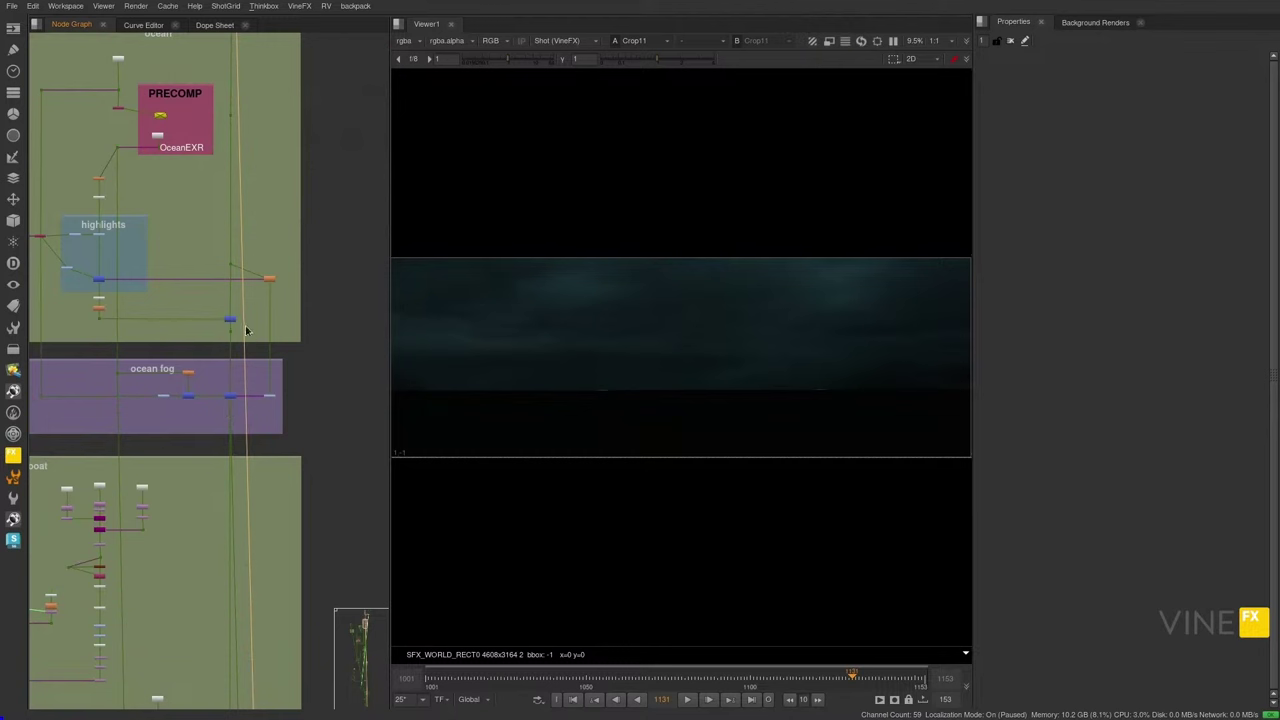
pyautogui.press('2')
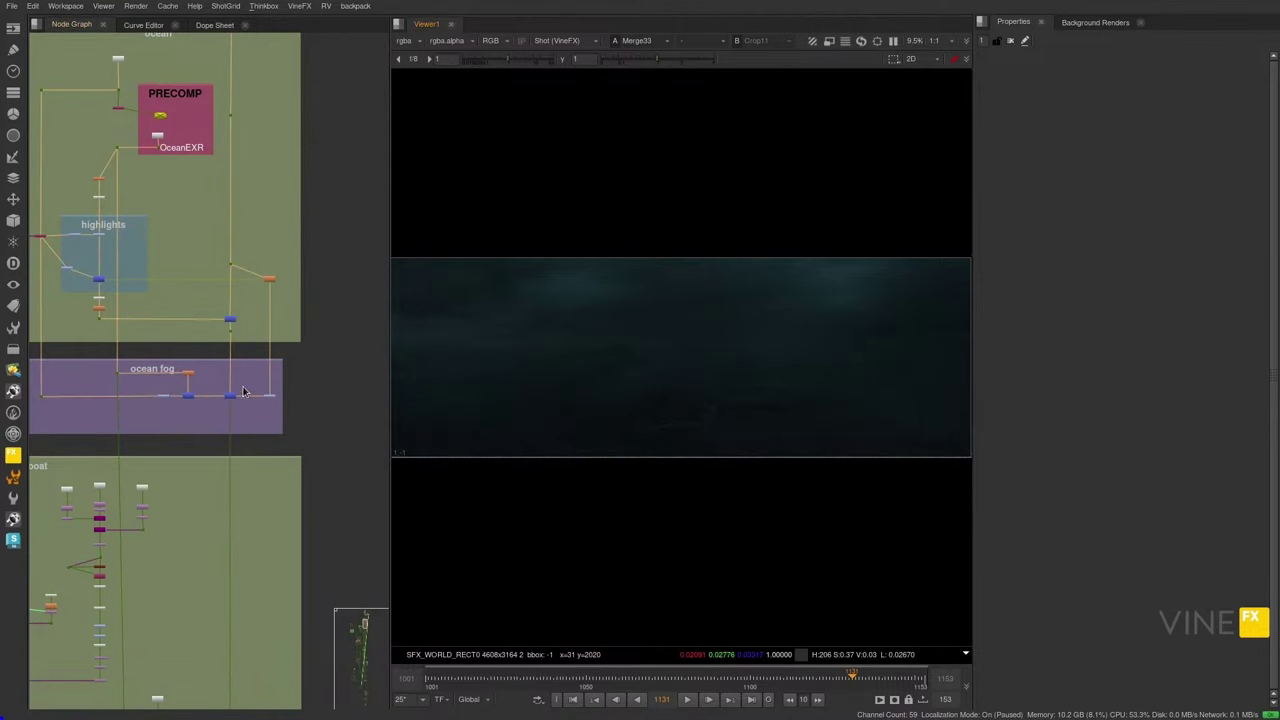
pyautogui.press('f')
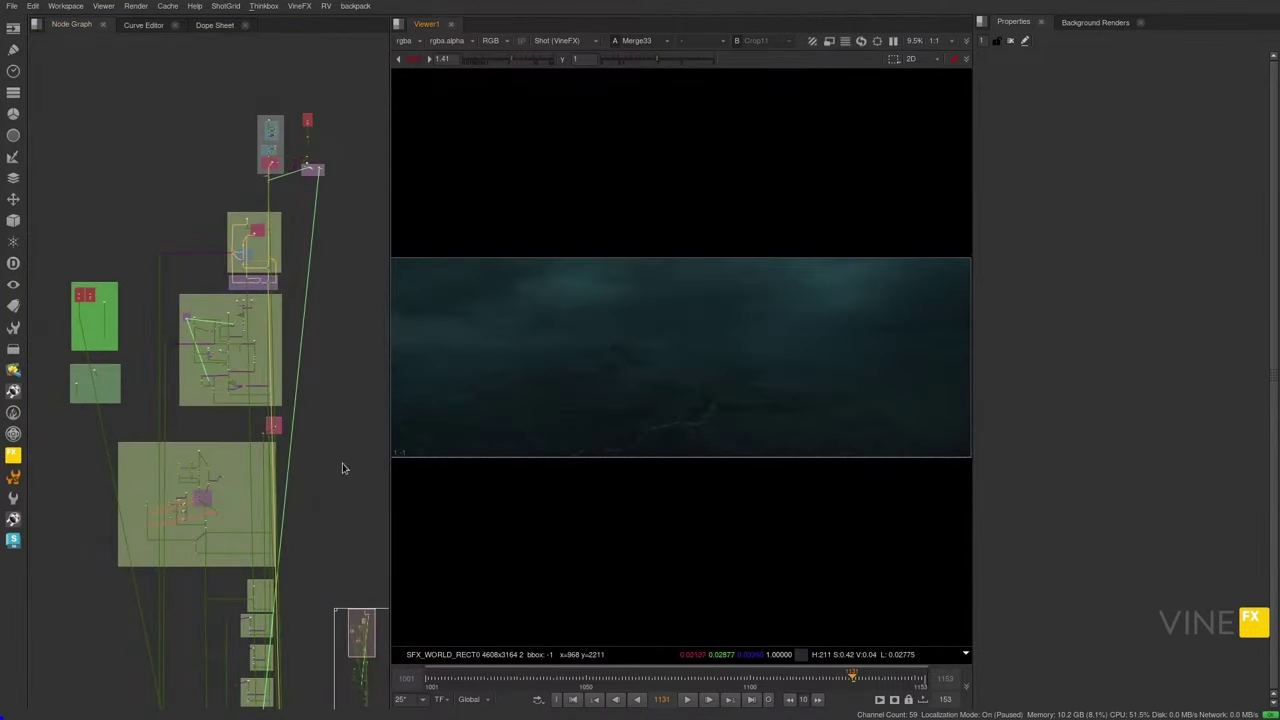
# - View the Read node in the PRECOMP backdrop below the CG boat section
pyautogui.scroll(5, 272, 440)
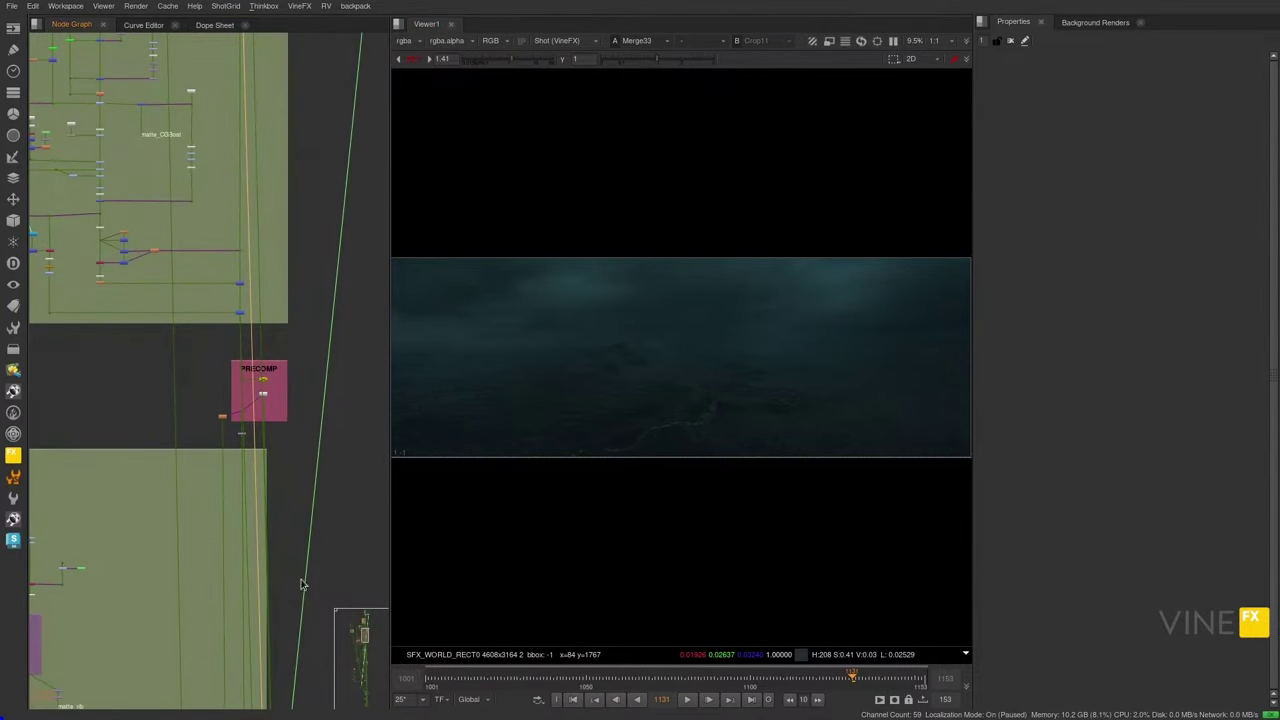
pyautogui.scroll(-4, 302, 584)
pyautogui.scroll(4, 277, 346)
pyautogui.moveTo(275, 371); pyautogui.dragTo(265, 343, button='middle')
pyautogui.scroll(-4, 265, 343)
pyautogui.scroll(4, 274, 555)
pyautogui.press('2')
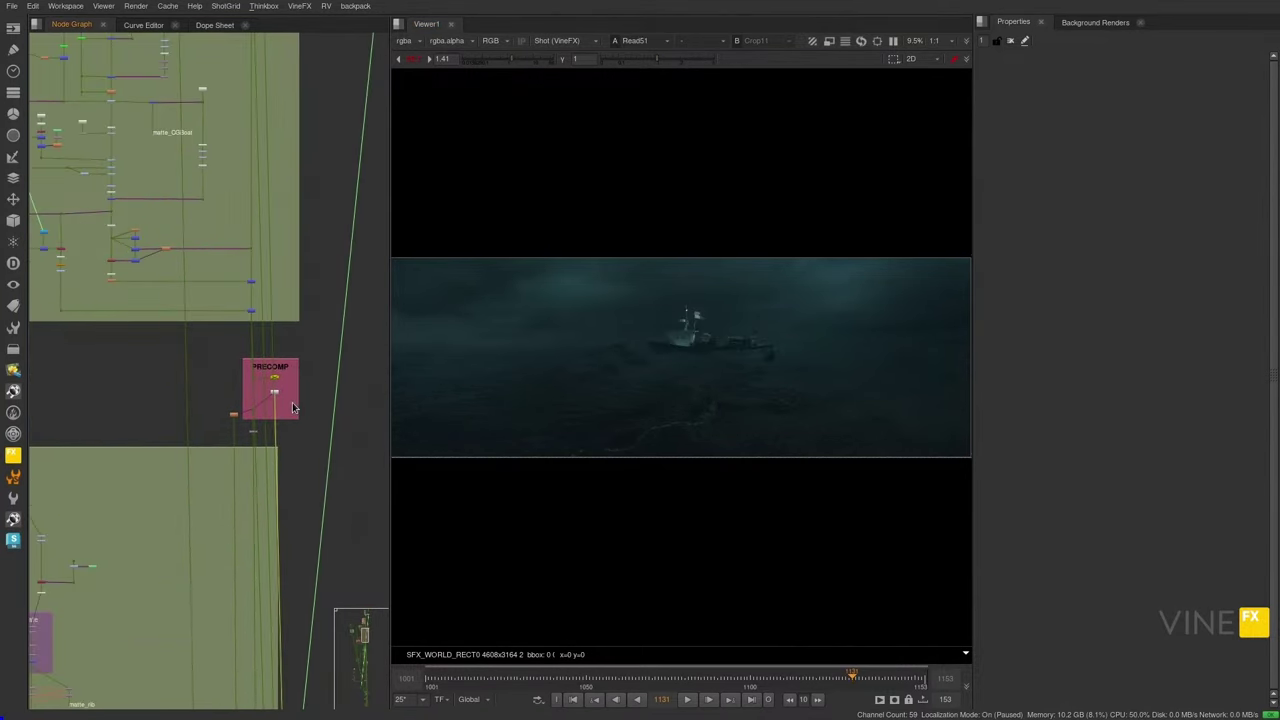
# - View the merge that places the rib over the dark ocean in the main pipe
pyautogui.moveTo(252, 567); pyautogui.dragTo(282, 293, button='middle')
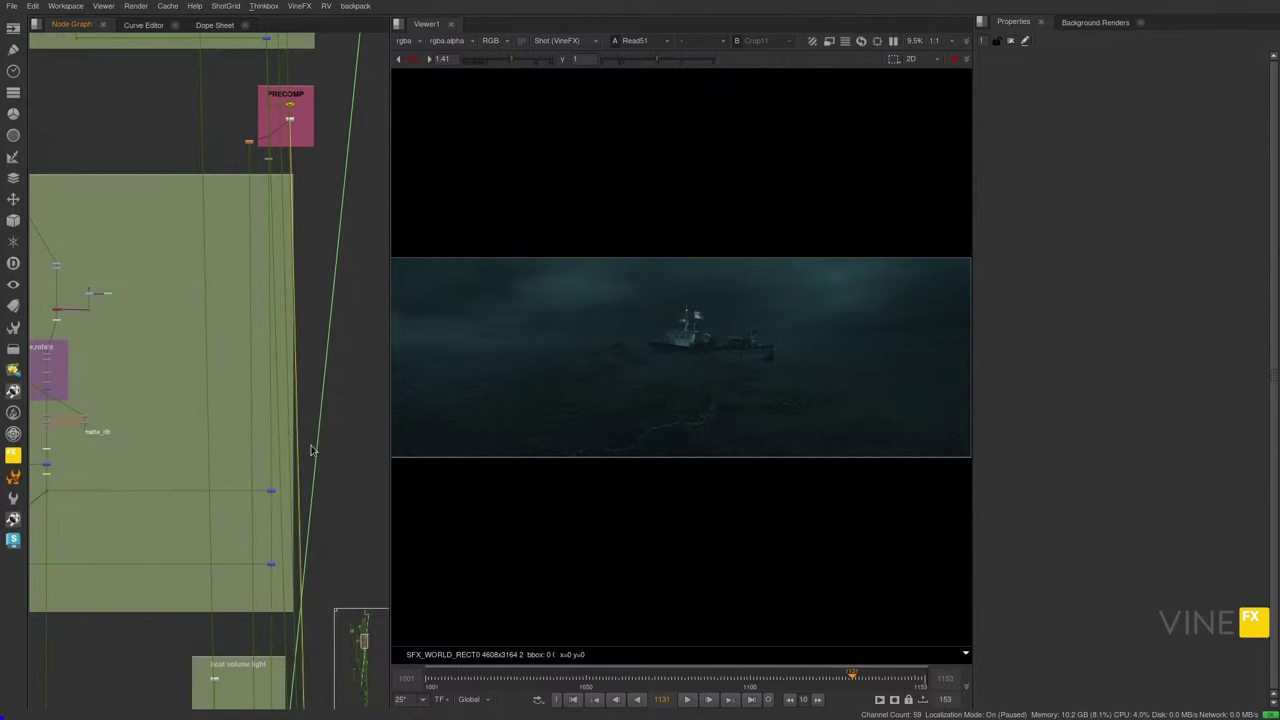
pyautogui.moveTo(289, 460); pyautogui.dragTo(358, 440, button='middle')
pyautogui.press('3')
pyautogui.press('4')
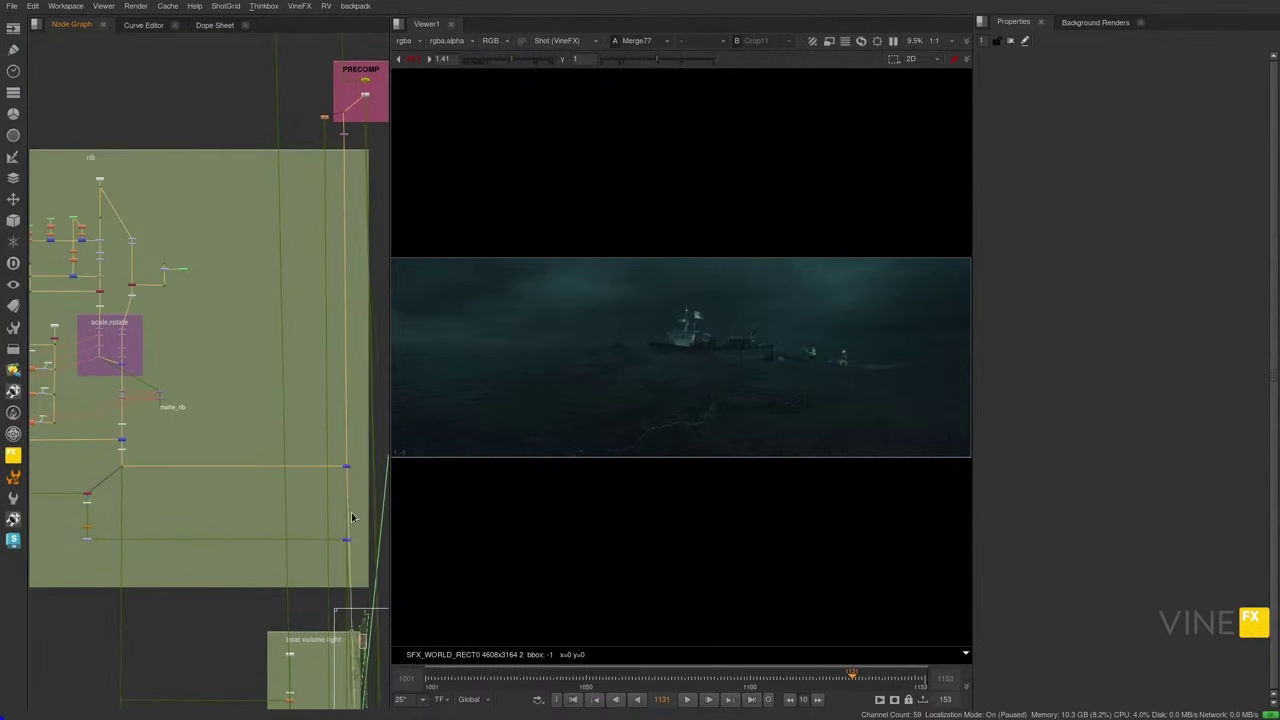
pyautogui.press('3')
# - View the small boat at the last left-branch Transform in the rib section's scale,rotate backdrop
pyautogui.moveTo(103, 349); pyautogui.dragTo(209, 376, button='middle')
pyautogui.scroll(5, 210, 380)
pyautogui.click(200, 395)
pyautogui.press('1')
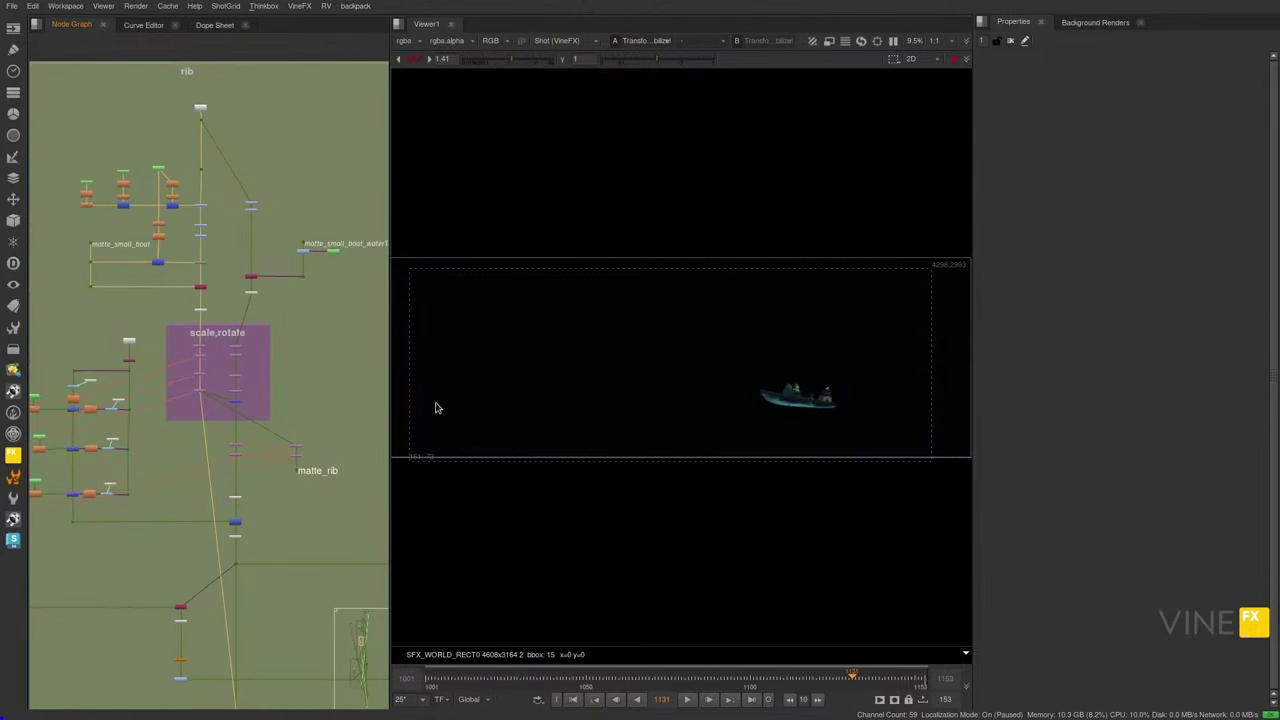
pyautogui.scroll(6, 812, 410)
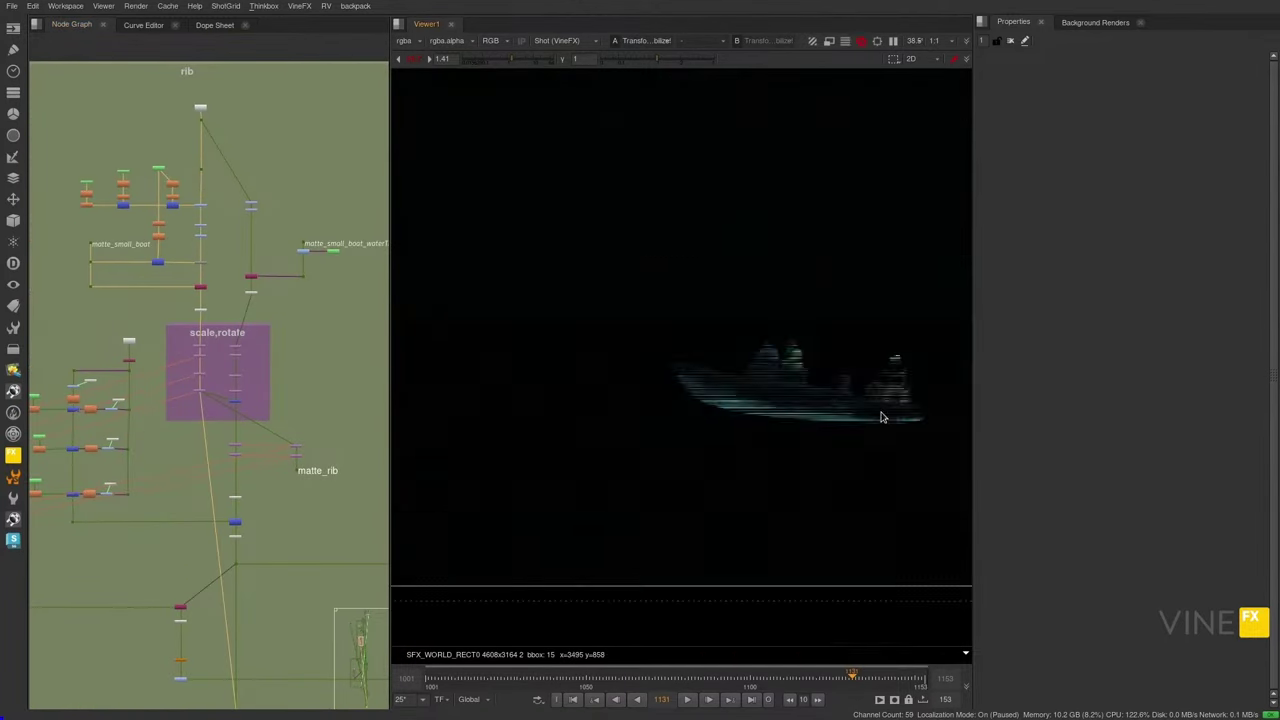
# - View the merge in the scale,rotate backdrop that combines the small boat with its wake
pyautogui.click(242, 414)
pyautogui.click(236, 403)
pyautogui.press('1')
pyautogui.moveTo(855, 392); pyautogui.dragTo(702, 370, button='middle')
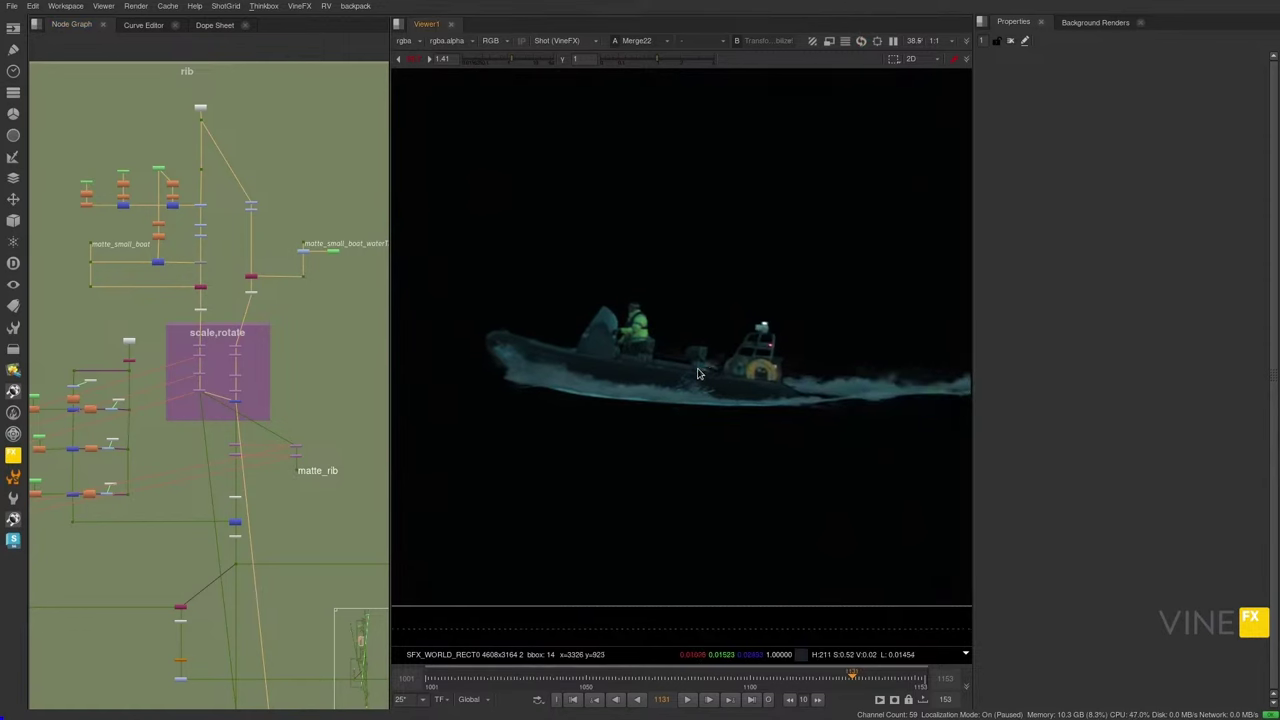
pyautogui.press('2')
pyautogui.scroll(-5, 662, 387)
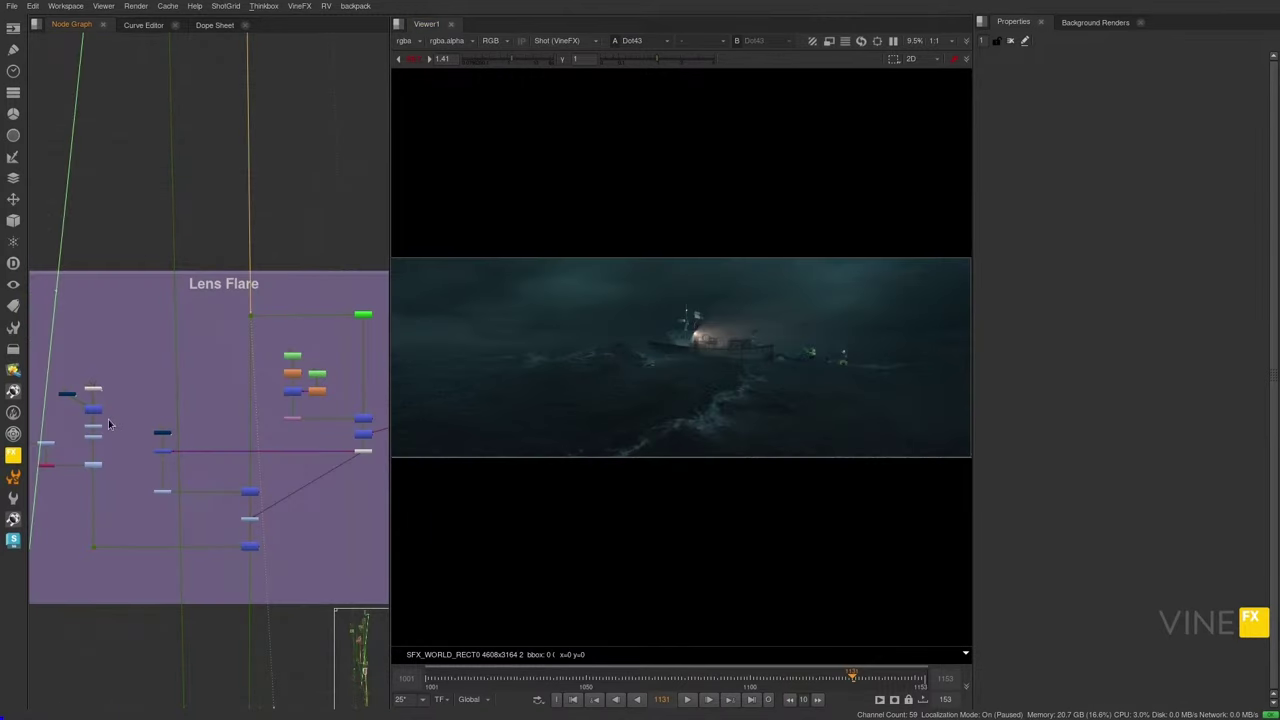
# - View the SpotFlare node in the Lens Flare backdrop and open its settings
pyautogui.scroll(8, 134, 427)
pyautogui.click(200, 424)
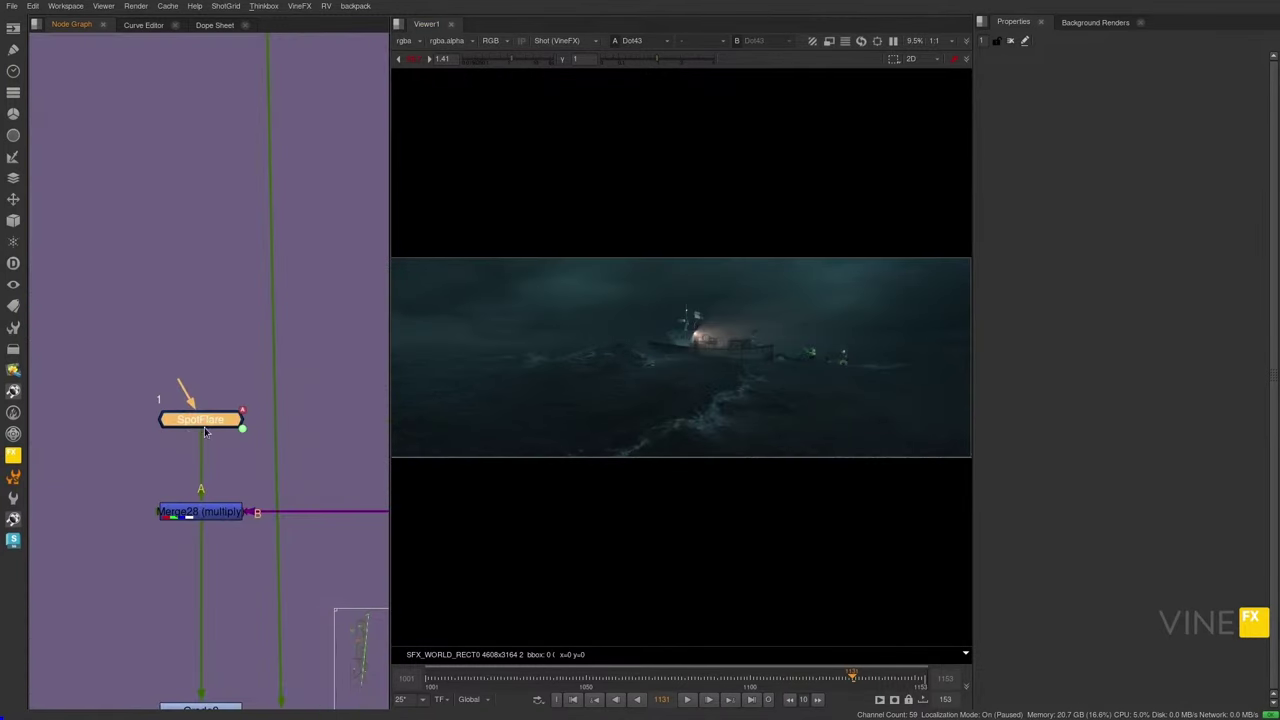
pyautogui.press('1')
pyautogui.click(230, 436)
pyautogui.doubleClick(232, 419)
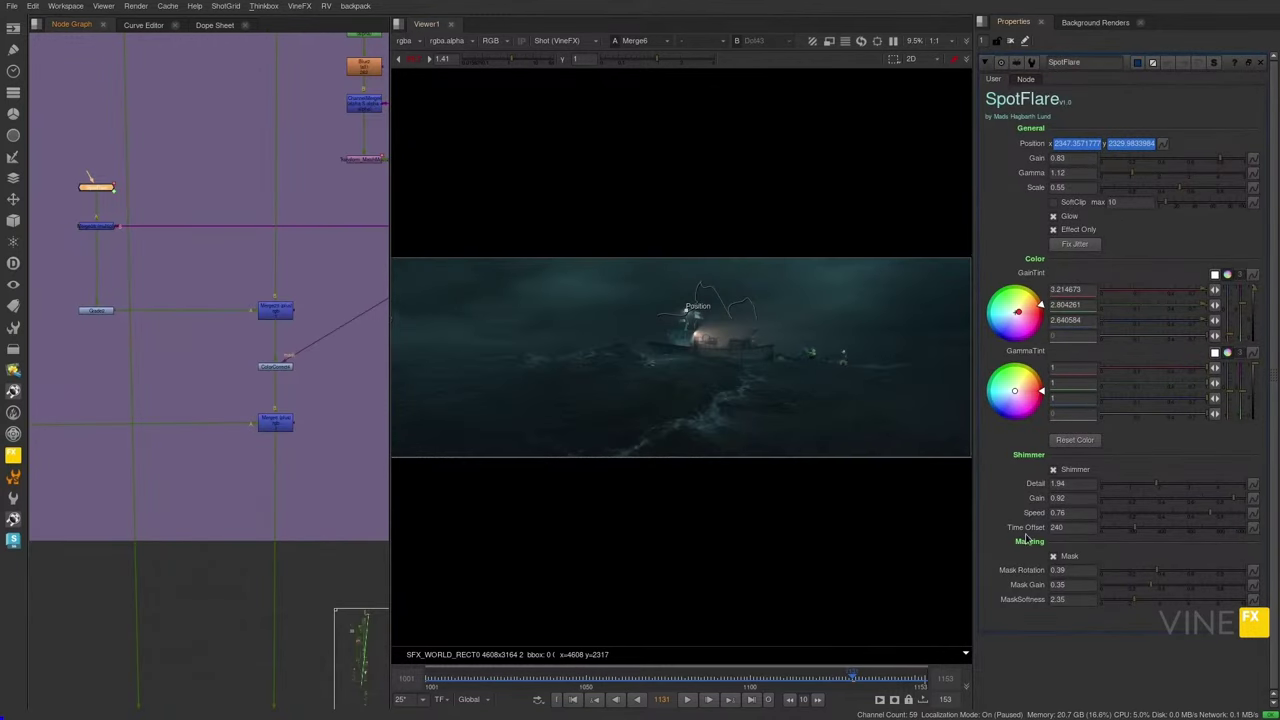
# - View the fog element's Read node and the final merge in the fog backdrop
pyautogui.press('1')
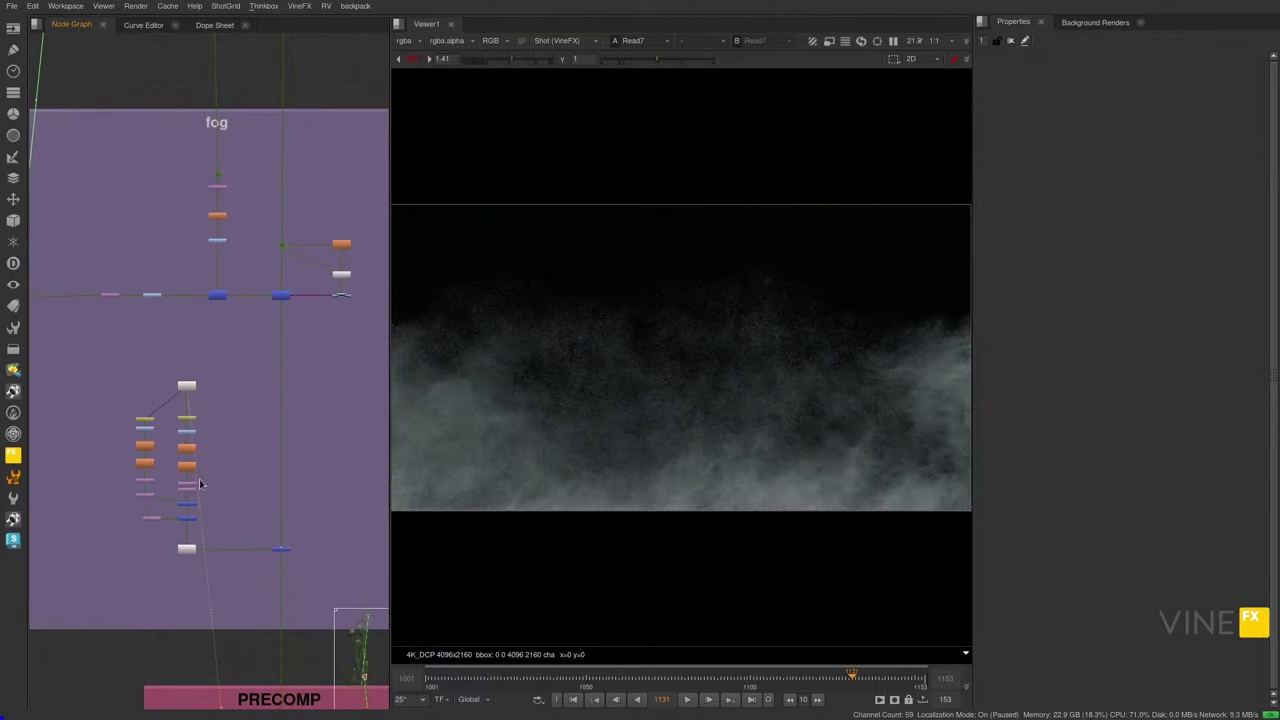
pyautogui.press('1')
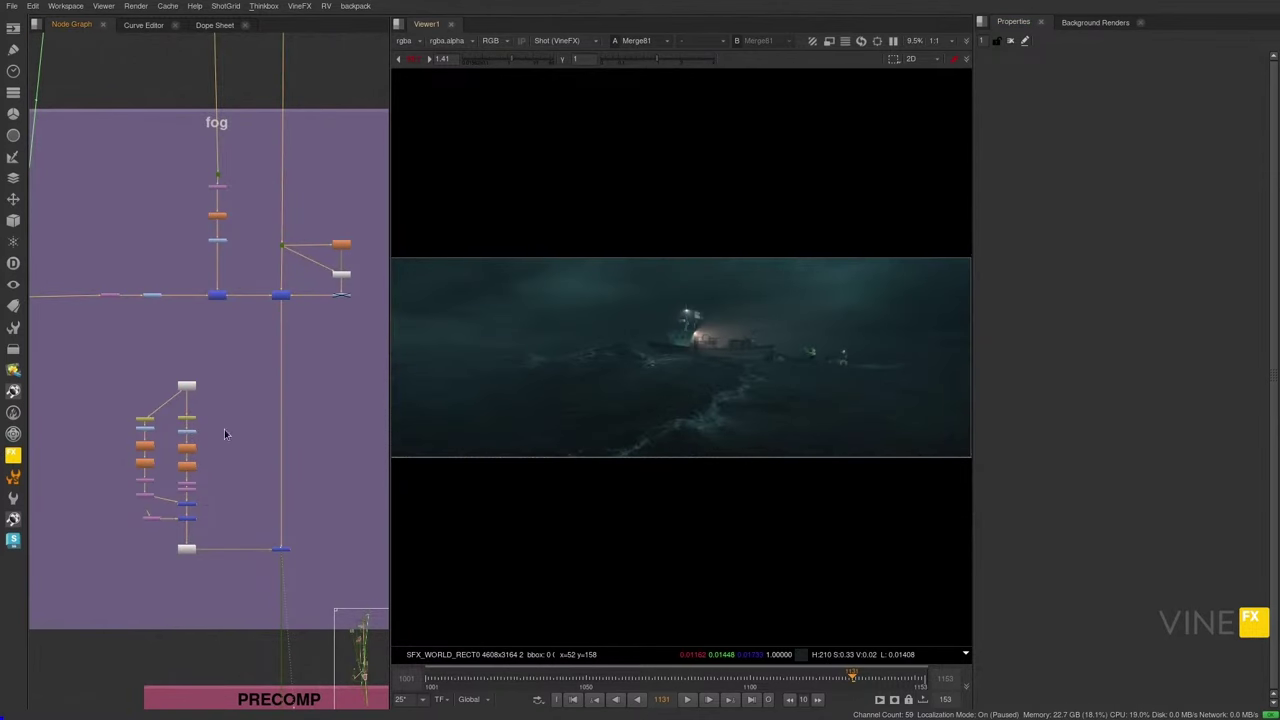
pyautogui.scroll(-1, 260, 385)
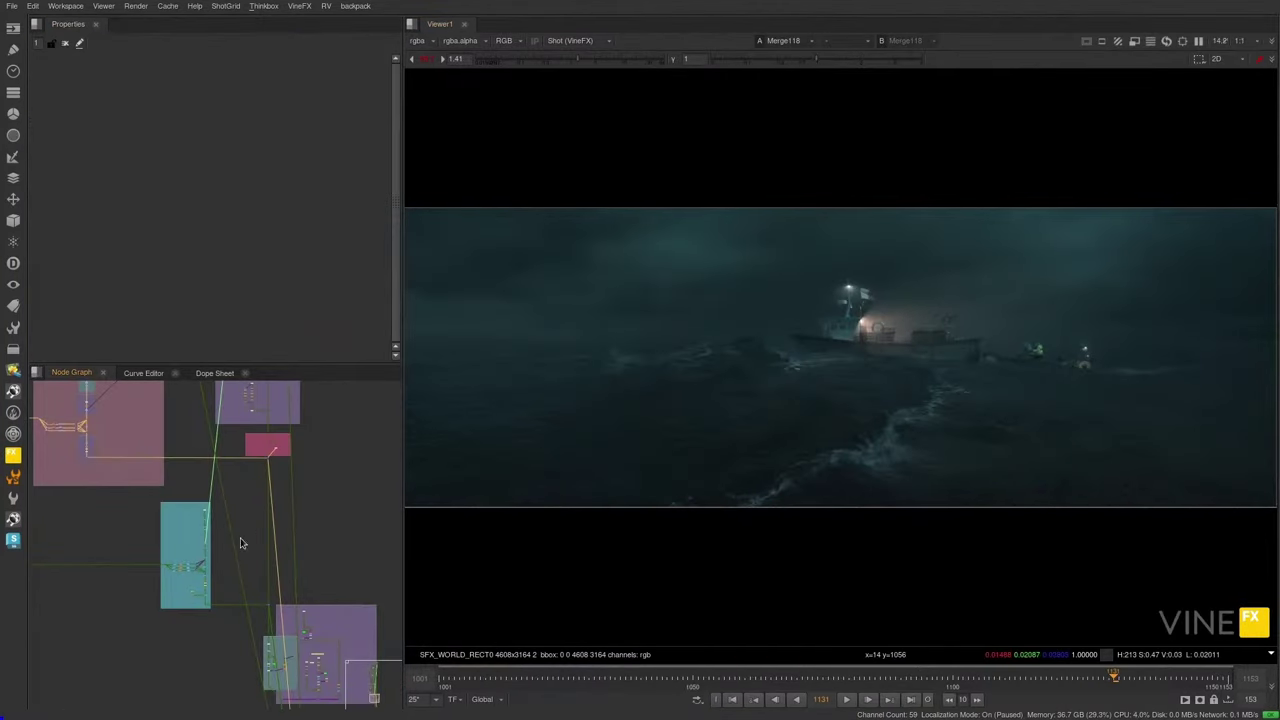
# - Examine the three parallel branches leading into the LENS EFFECT backdrop, near the rain drop and lens softening labels
pyautogui.moveTo(107, 415); pyautogui.dragTo(340, 469, button='middle')
pyautogui.scroll(5, 150, 505)
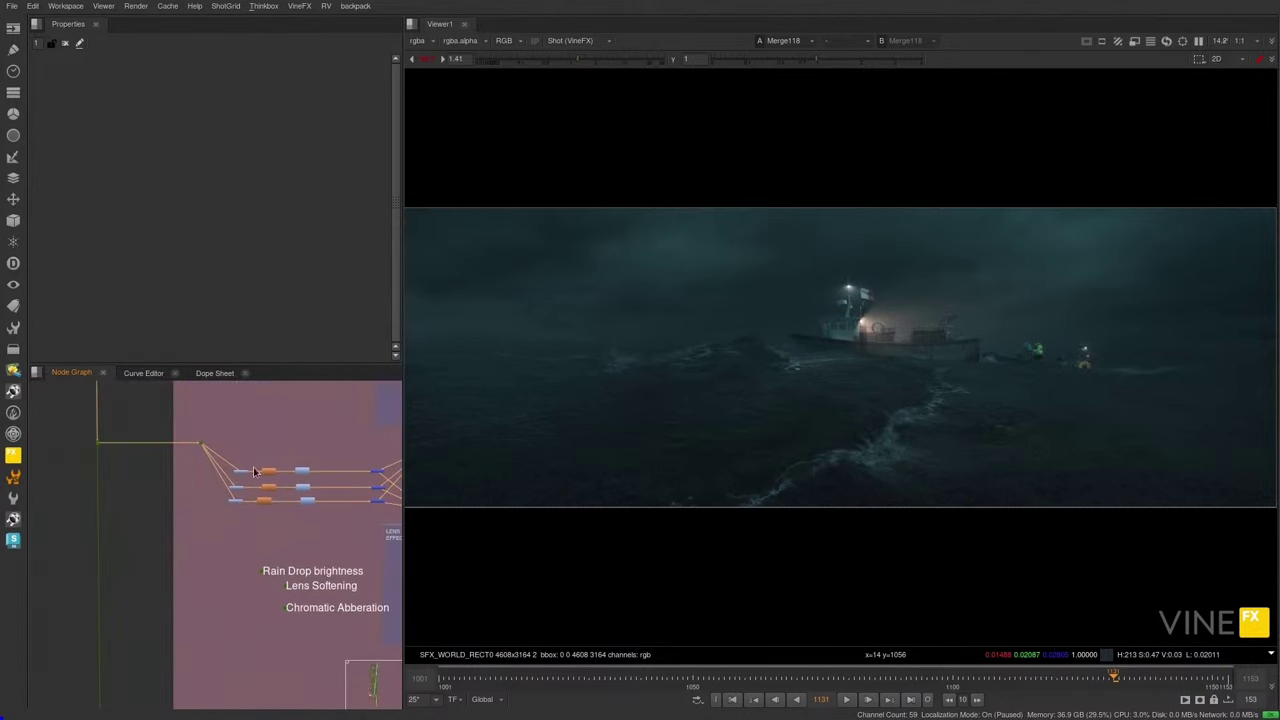
pyautogui.scroll(3, 143, 513)
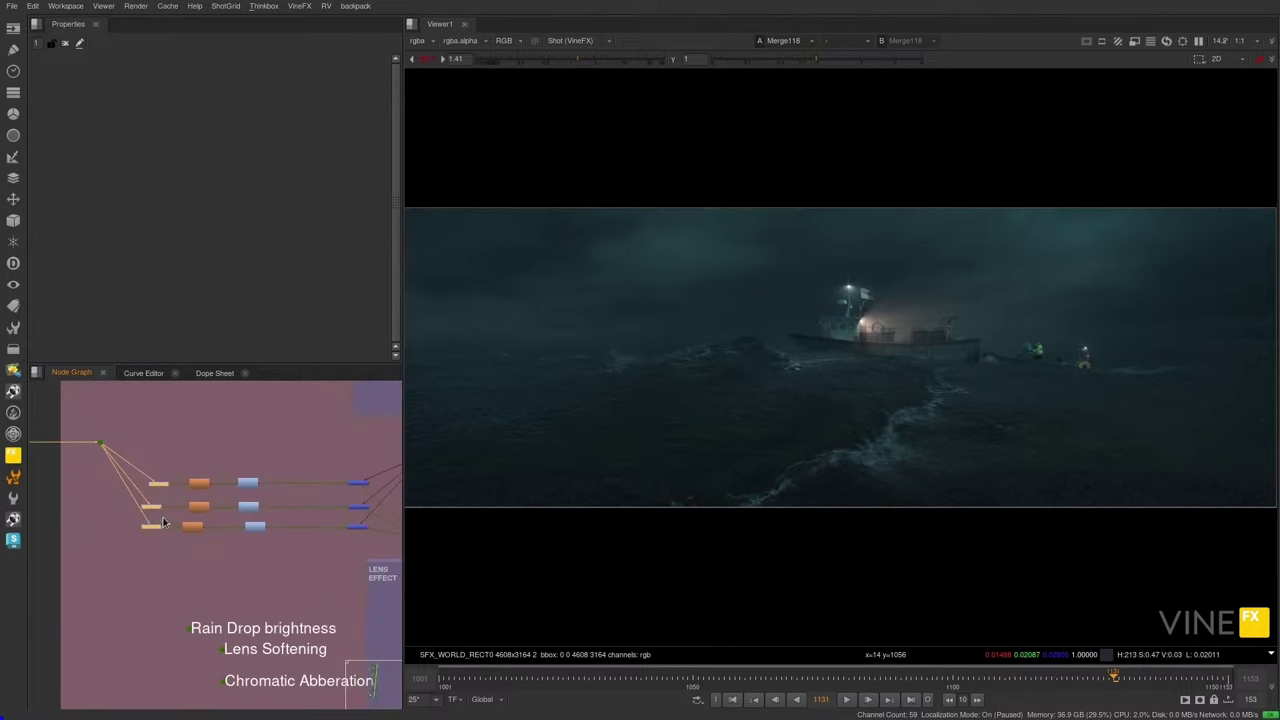